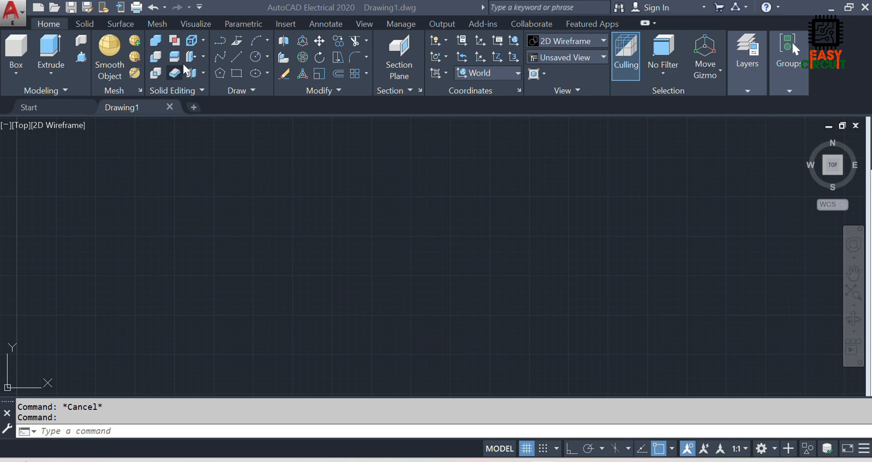
click(202, 40)
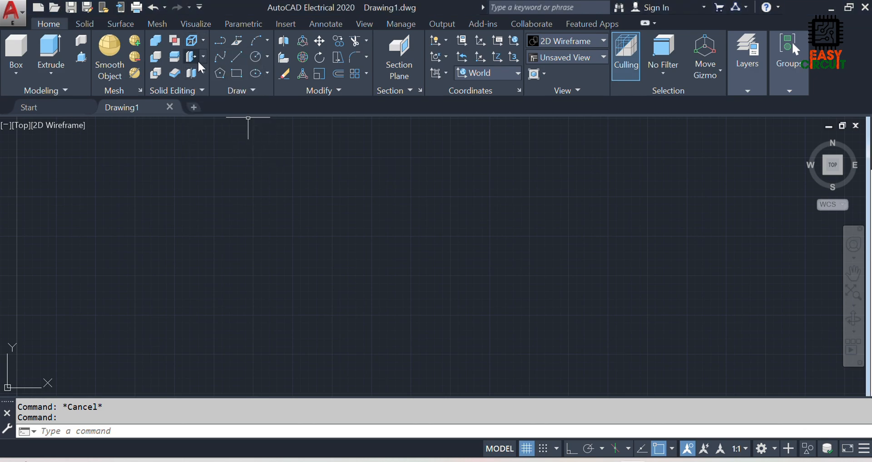
click(203, 56)
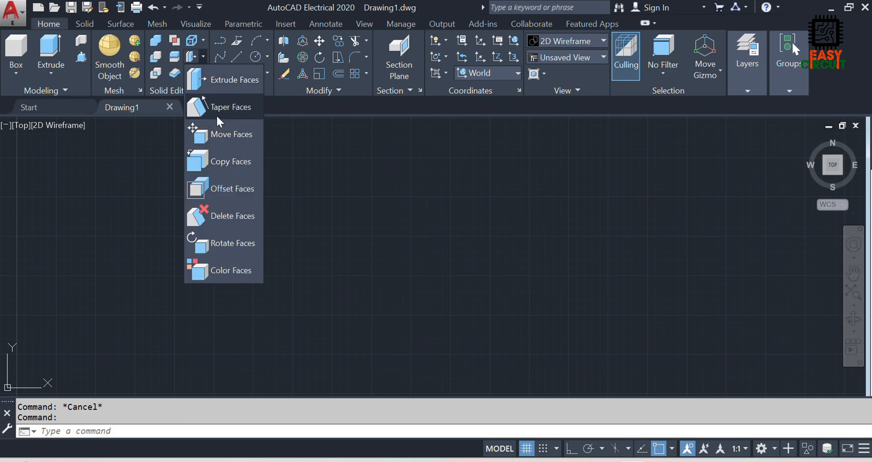
click(297, 140)
click(207, 73)
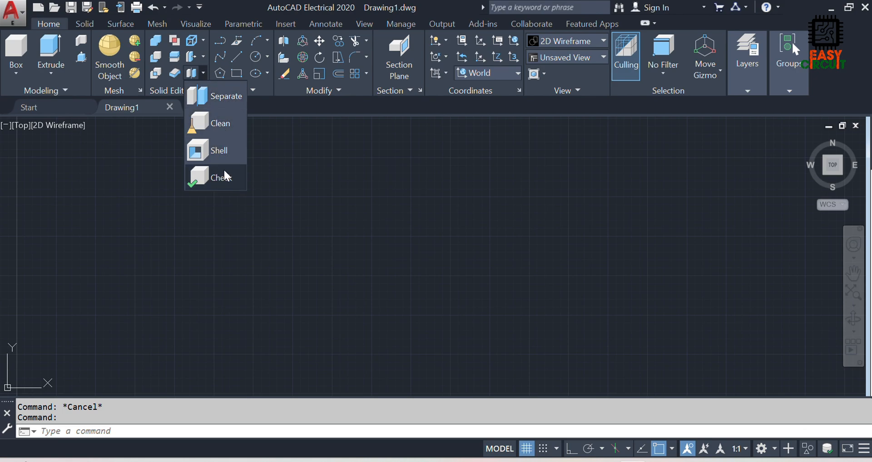
click(287, 183)
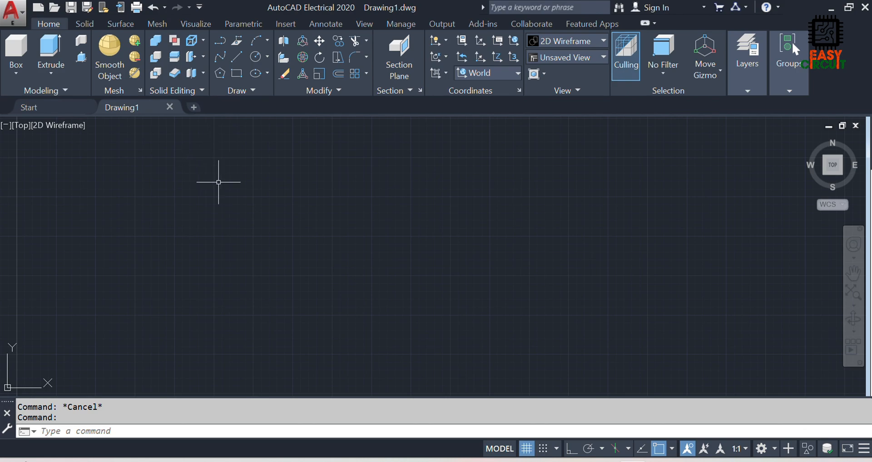
click(203, 40)
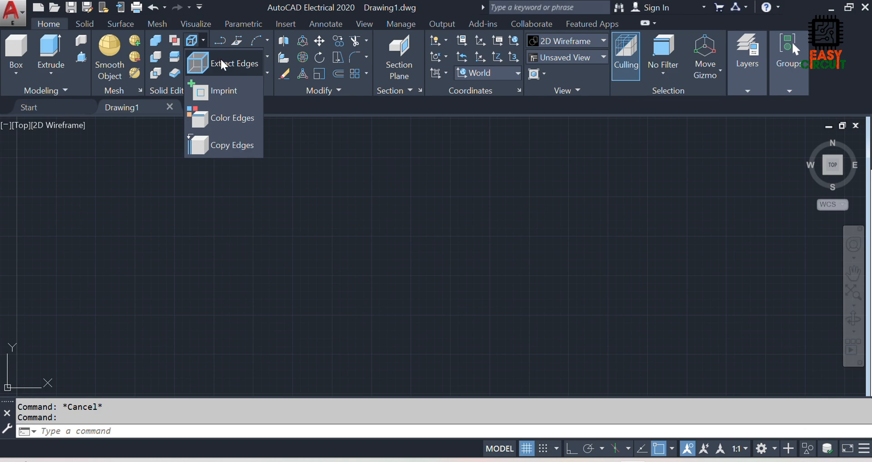
click(311, 244)
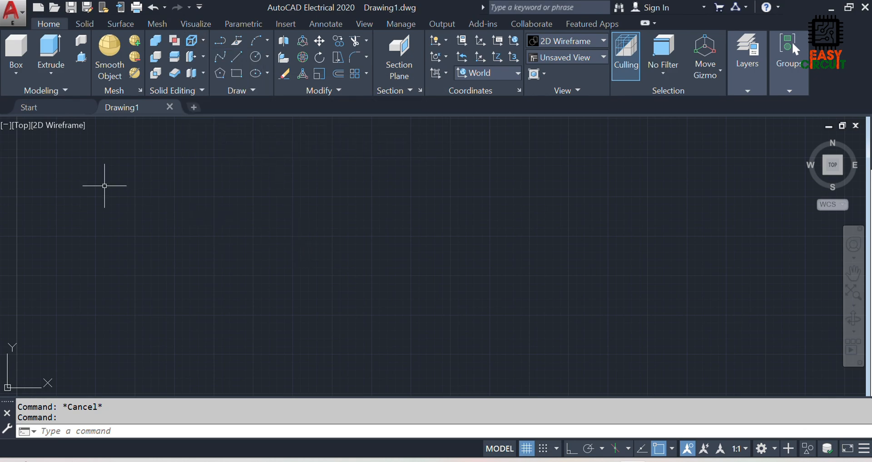
Step: Switch to the SW Isometric home view and draw a rectangle near the middle of the drawing area
mouse_move(825, 173)
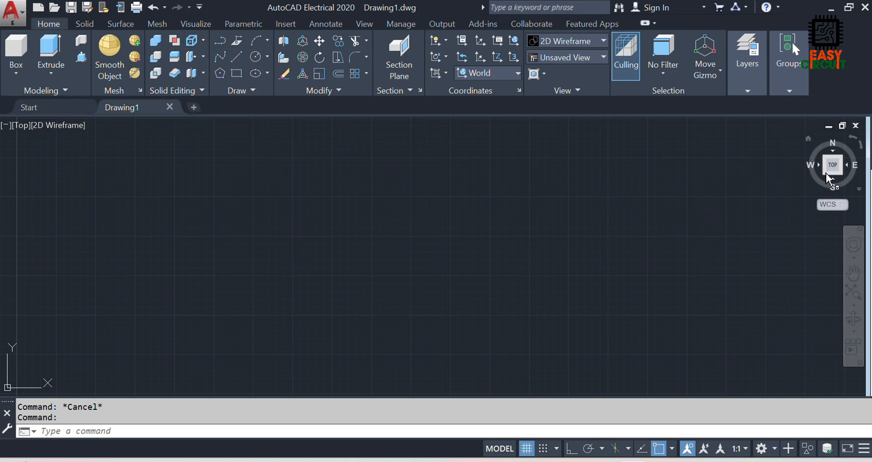
click(809, 139)
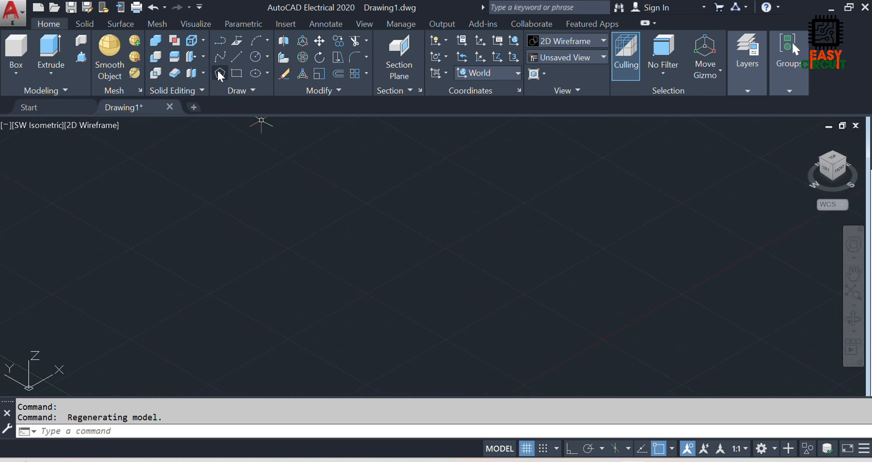
click(234, 76)
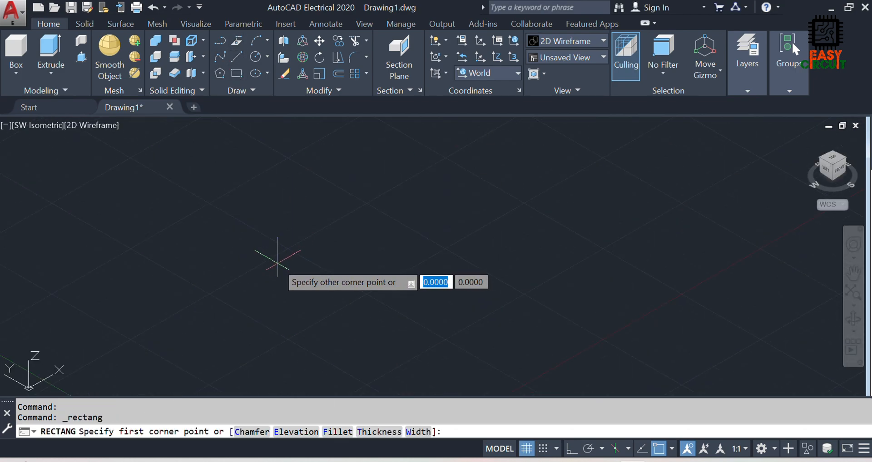
click(278, 263)
click(378, 262)
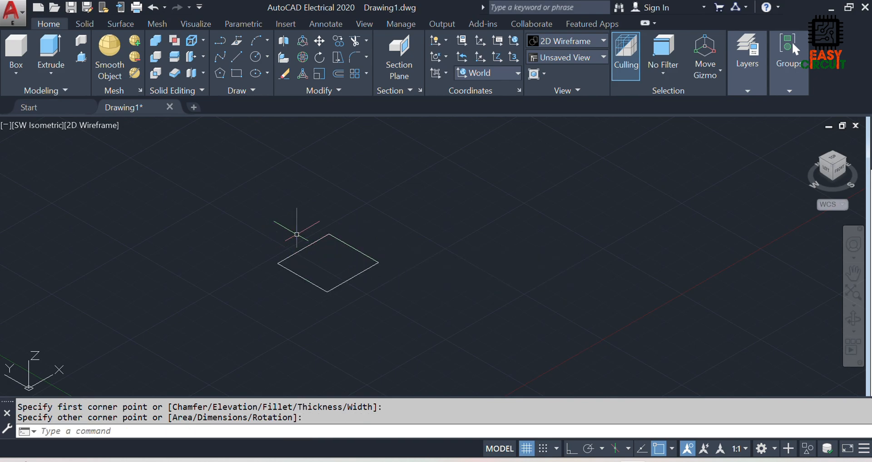
Step: Extrude the rectangle upward into a solid box and display it in the Shaded visual style
click(45, 50)
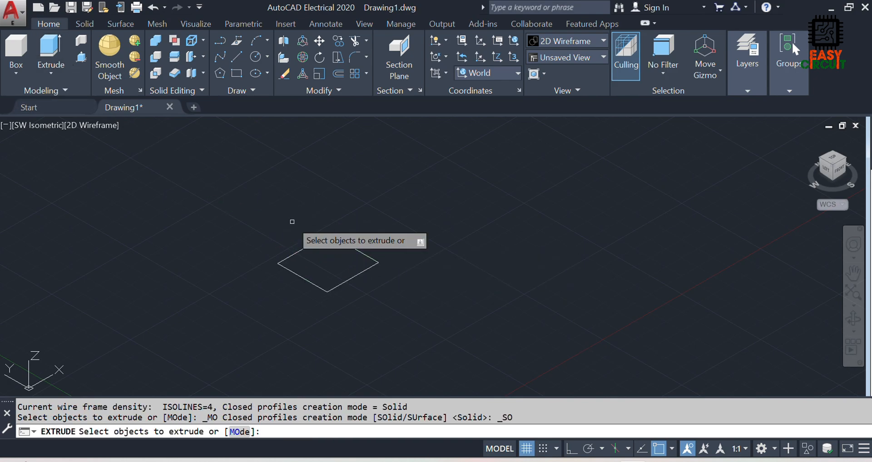
click(344, 281)
key(Return)
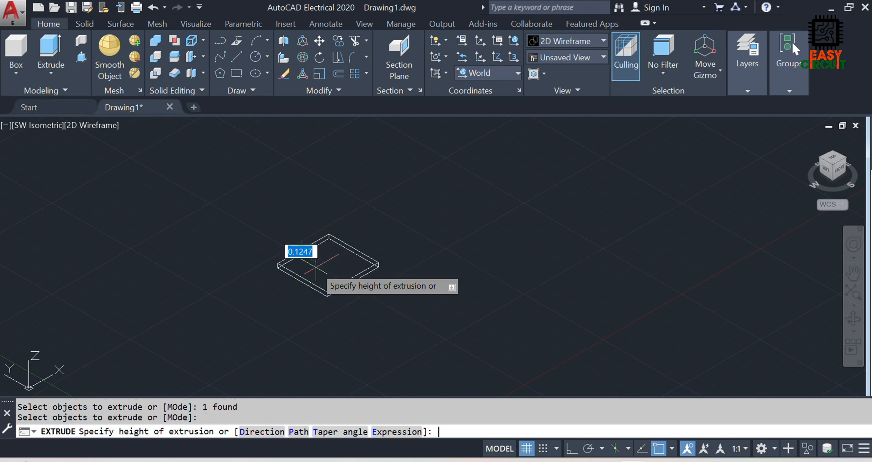
click(296, 216)
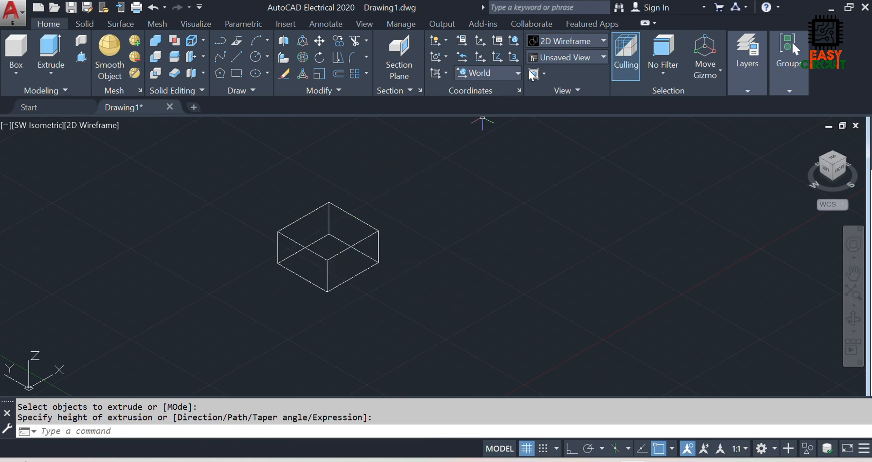
click(568, 42)
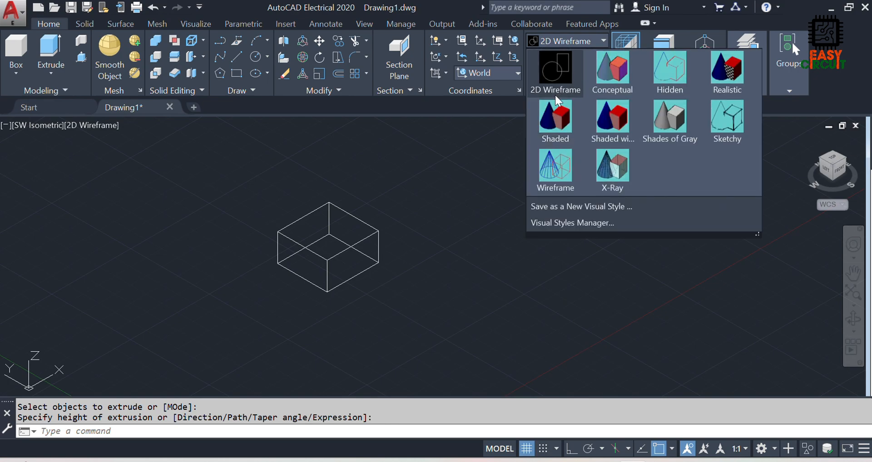
click(555, 127)
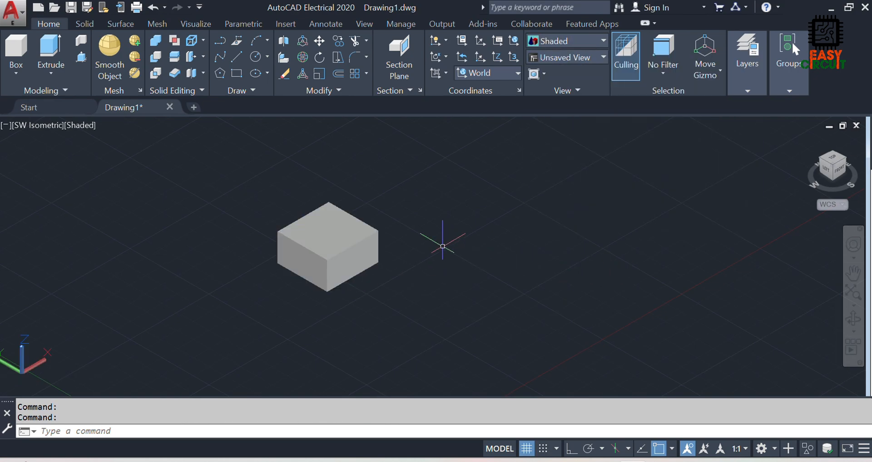
click(203, 41)
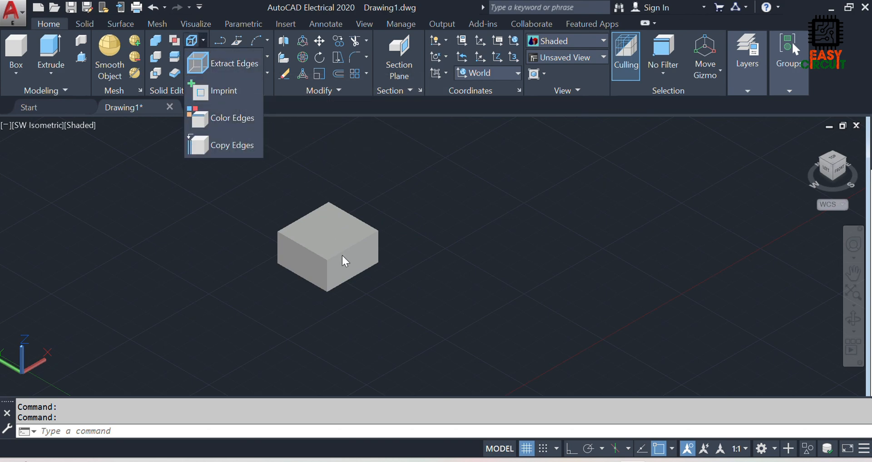
click(339, 239)
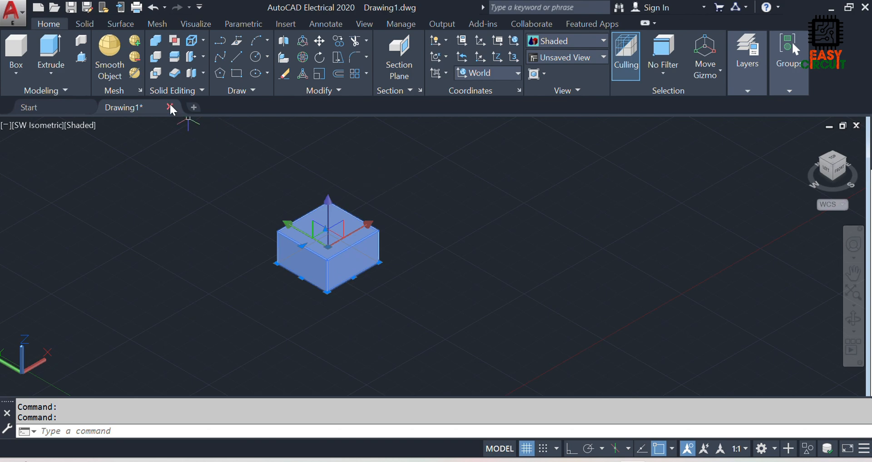
key(Escape)
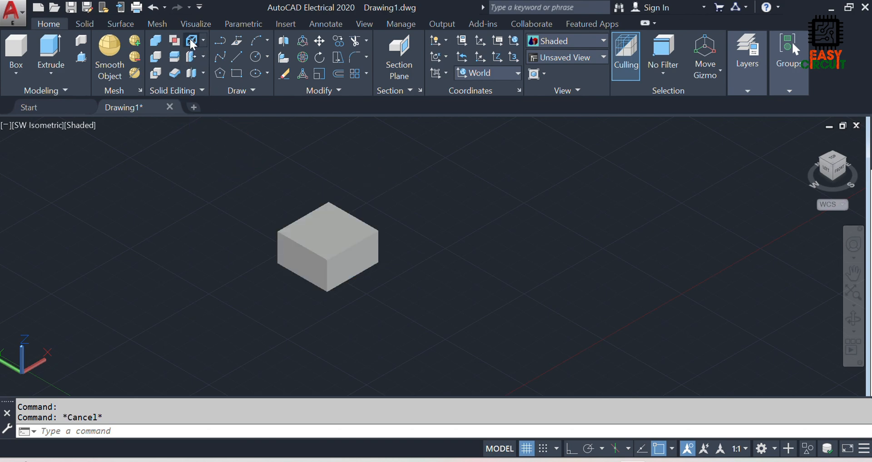
Step: Extract the edges of the solid box as separate wireframe lines
click(191, 41)
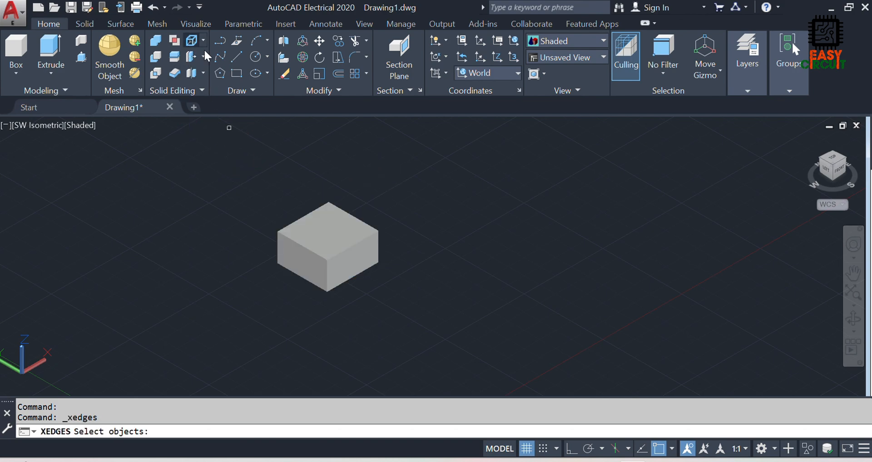
click(329, 236)
key(Return)
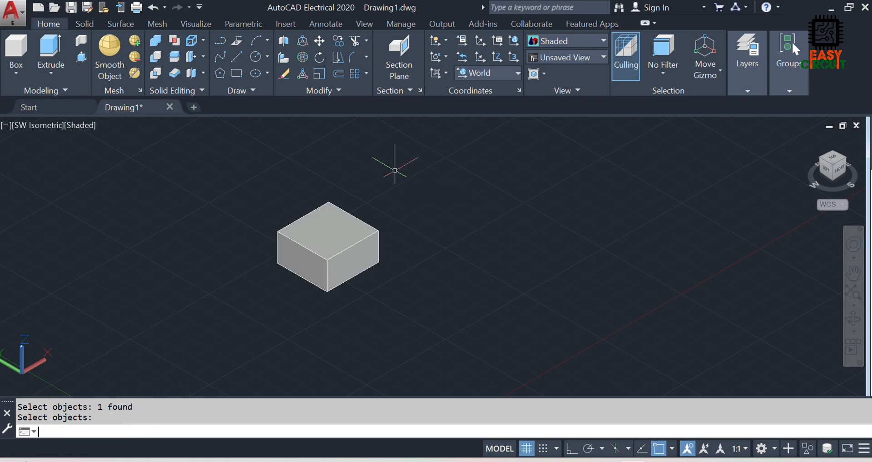
Step: Move the solid box along the X axis, clear of its extracted wireframe edges
click(318, 241)
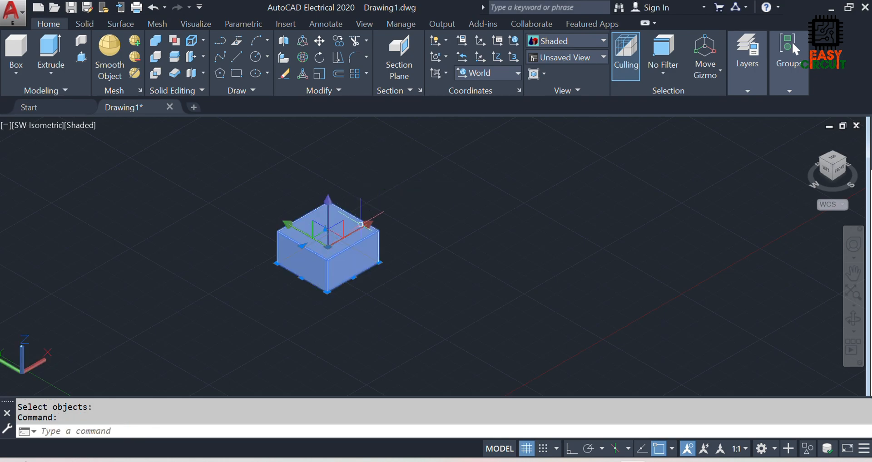
click(362, 219)
click(433, 187)
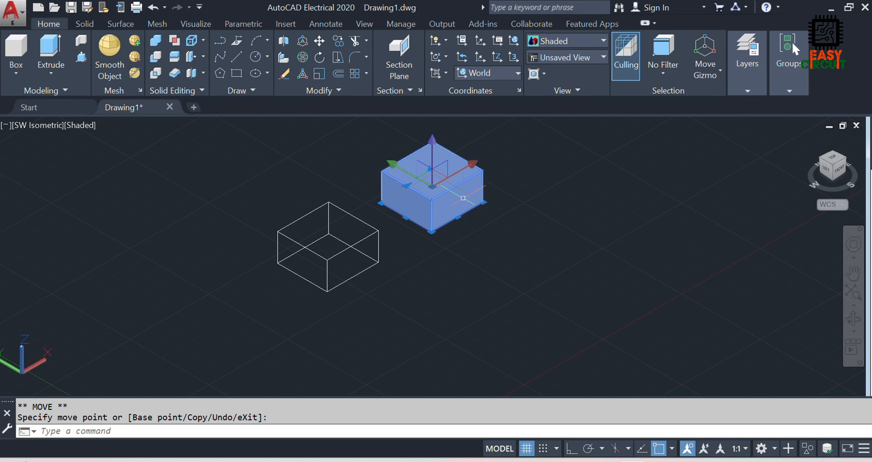
key(Escape)
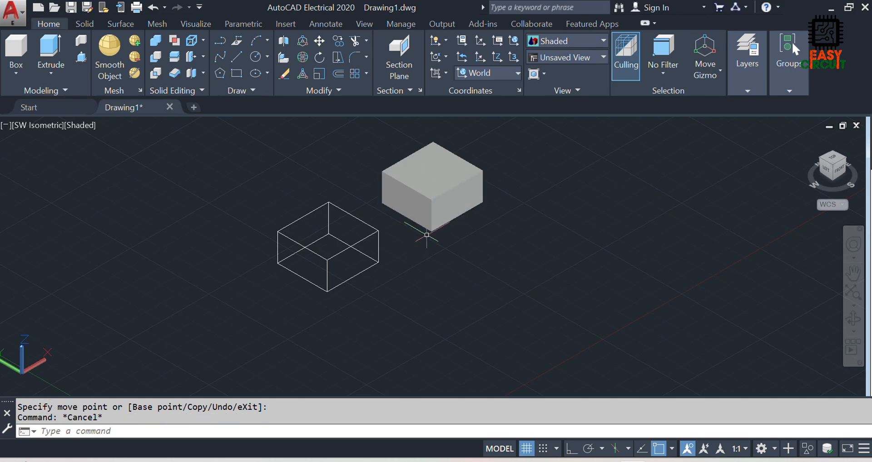
click(204, 40)
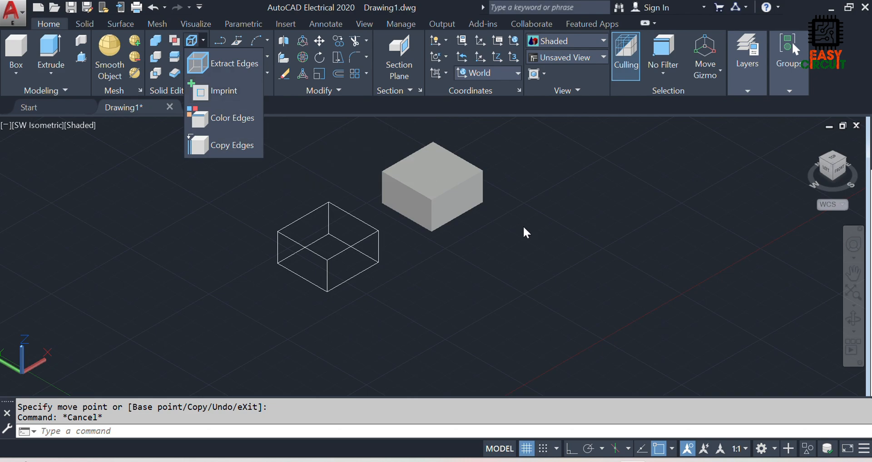
click(444, 265)
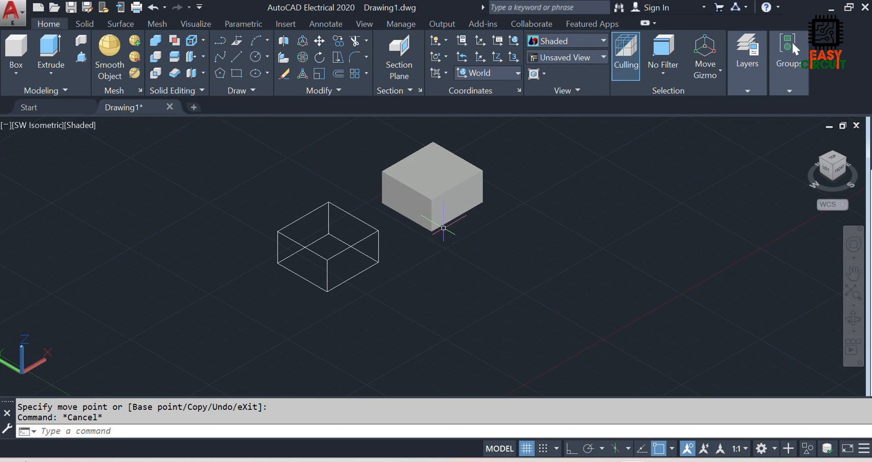
Step: Try to imprint the solid box using the box itself as the object to imprint
scroll(426, 139, up, 3)
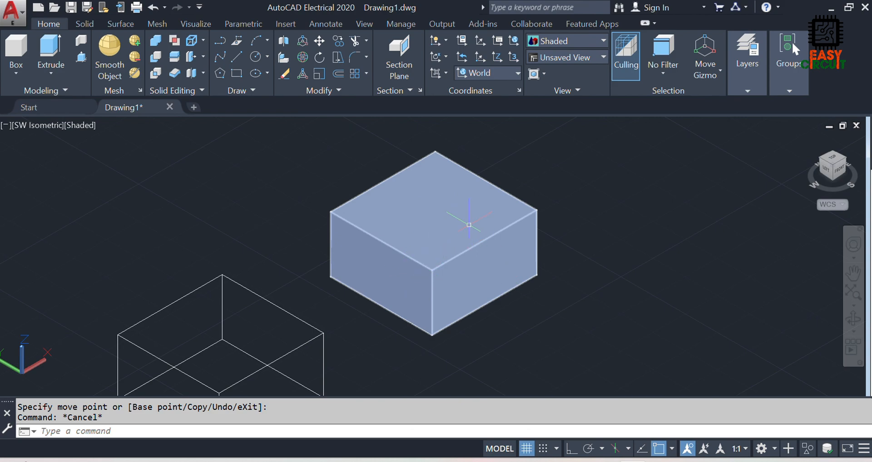
click(851, 323)
drag(608, 272, 645, 244)
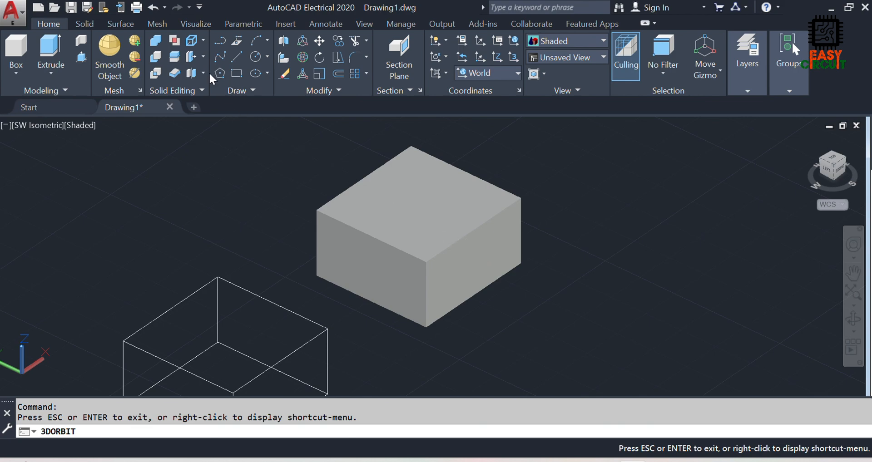
click(203, 40)
click(215, 88)
click(472, 261)
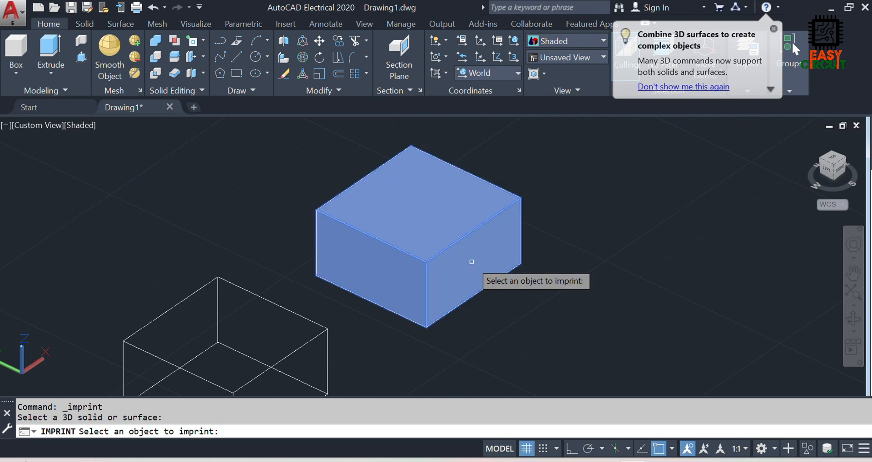
click(472, 262)
key(Return)
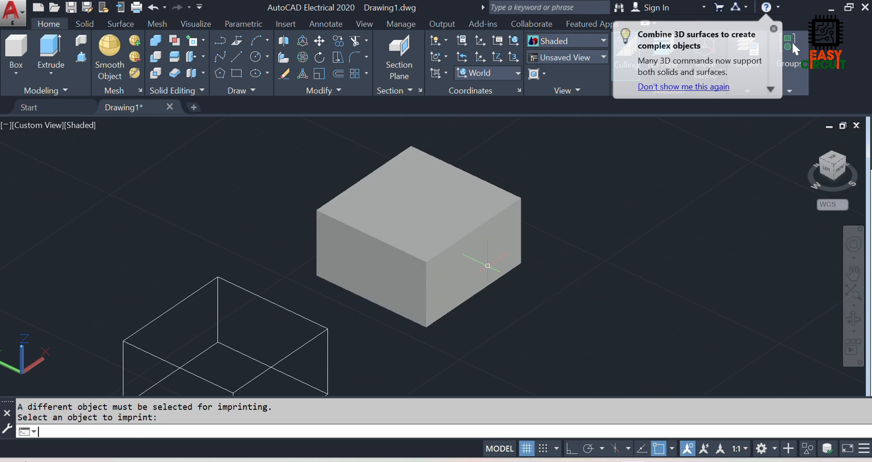
click(188, 40)
click(460, 261)
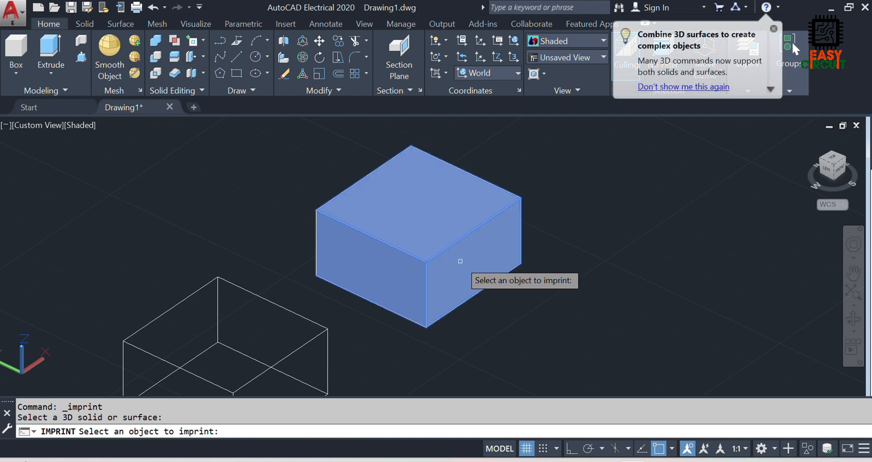
key(Return)
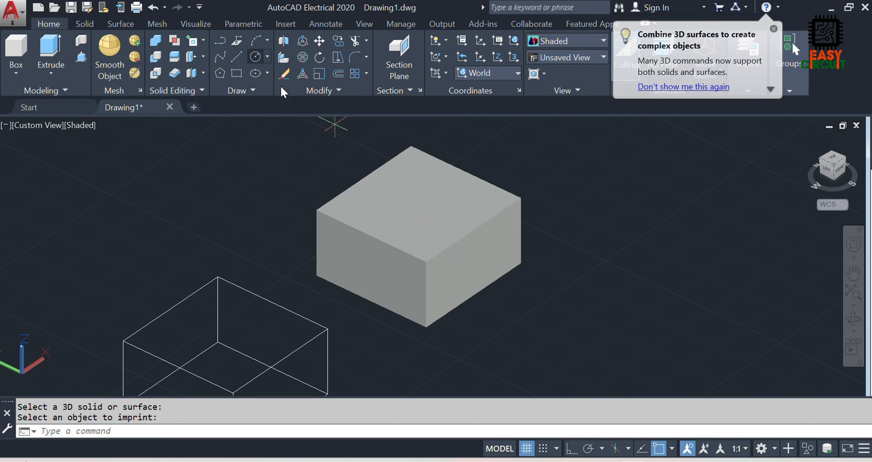
Step: Draw a circle centred on the front face of the solid box
click(256, 57)
click(470, 260)
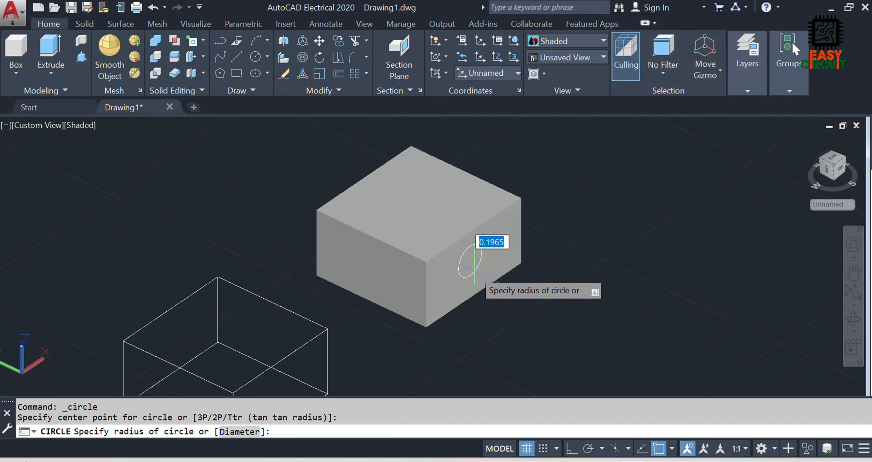
click(476, 278)
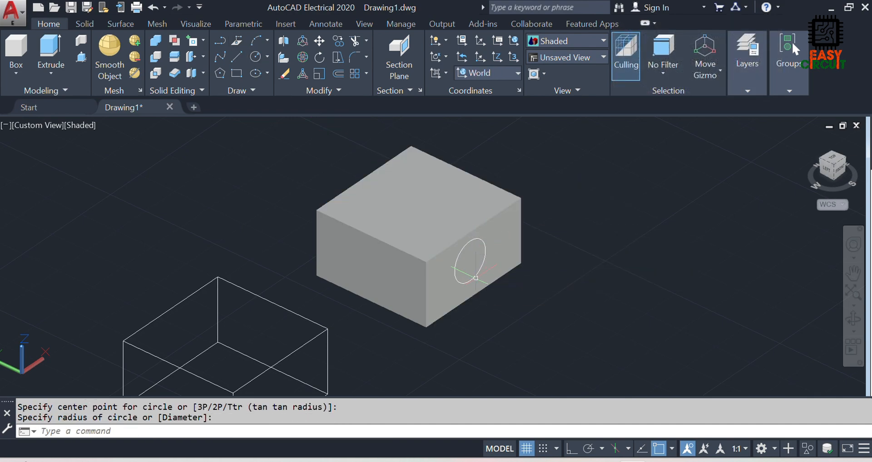
Step: Draw a wide rectangle across the circle on the front face of the solid box
click(237, 73)
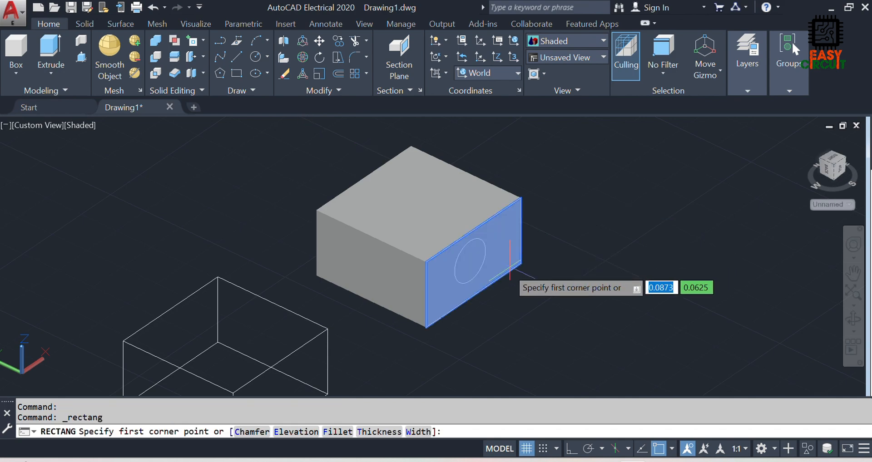
click(445, 266)
click(503, 250)
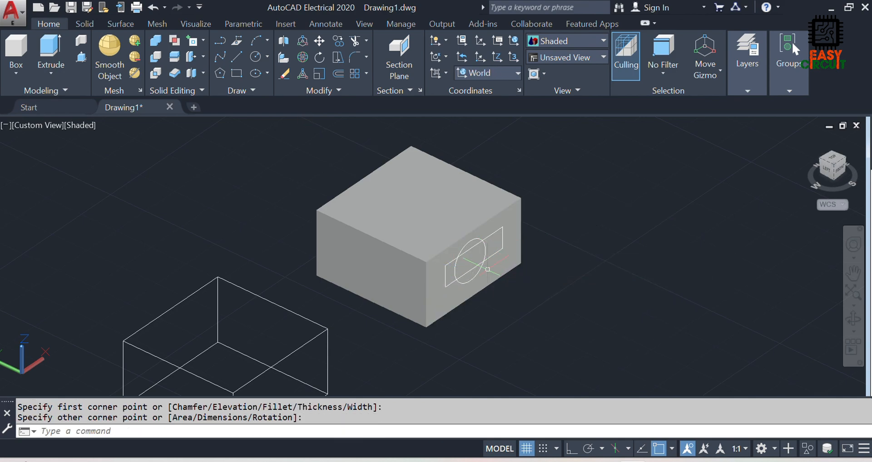
Step: Draw a seven-sided polygon, inscribed in a circle, centred on the top face of the solid box
click(222, 75)
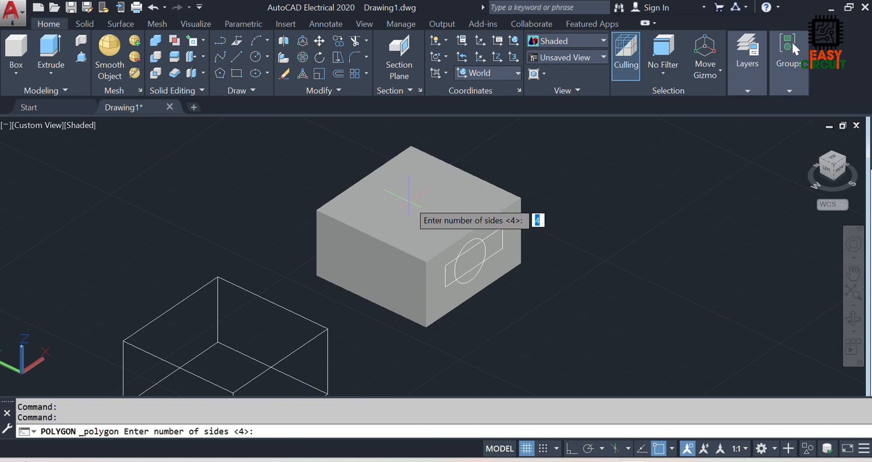
text(7)
key(Return)
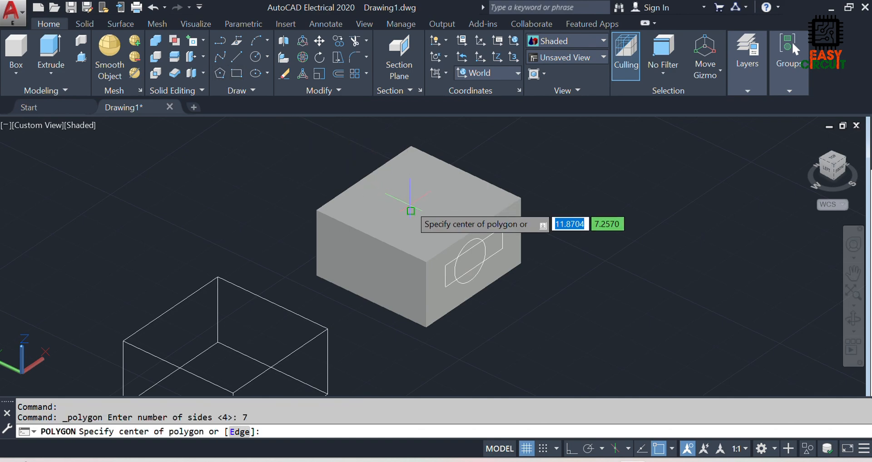
click(410, 208)
key(Return)
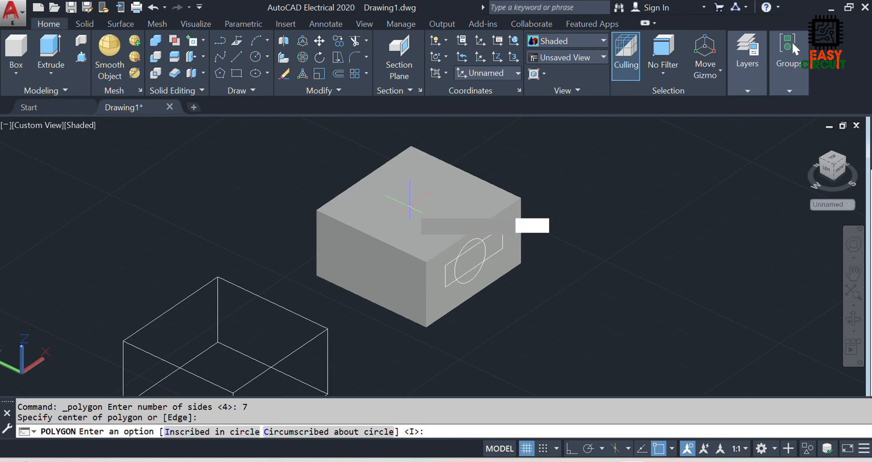
click(417, 177)
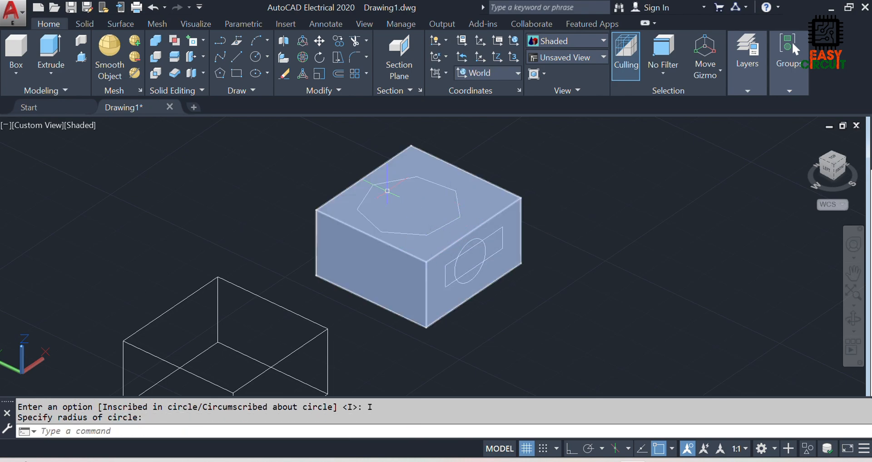
scroll(302, 169, down, 2)
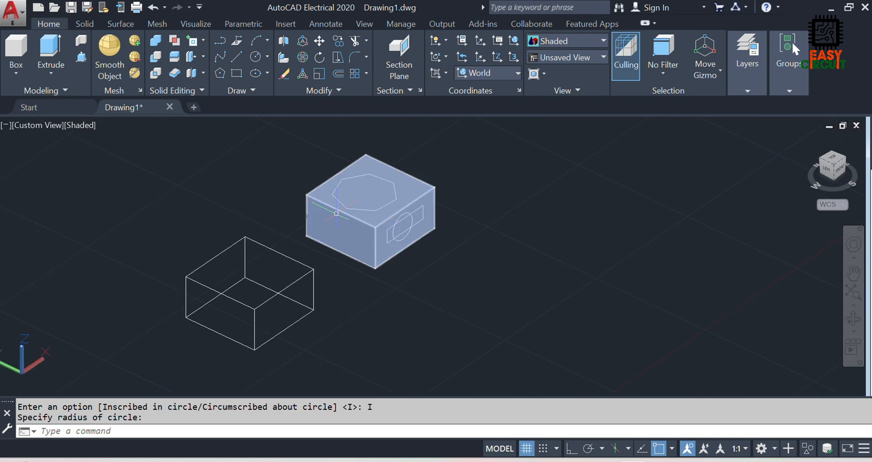
click(203, 42)
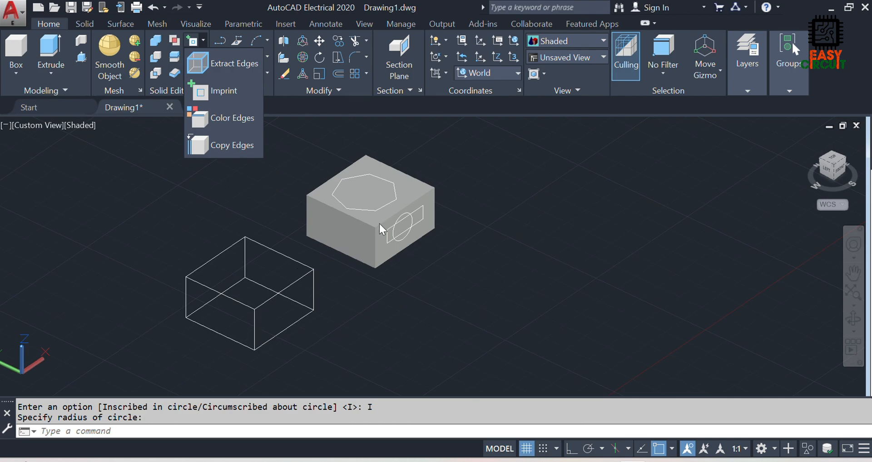
click(104, 203)
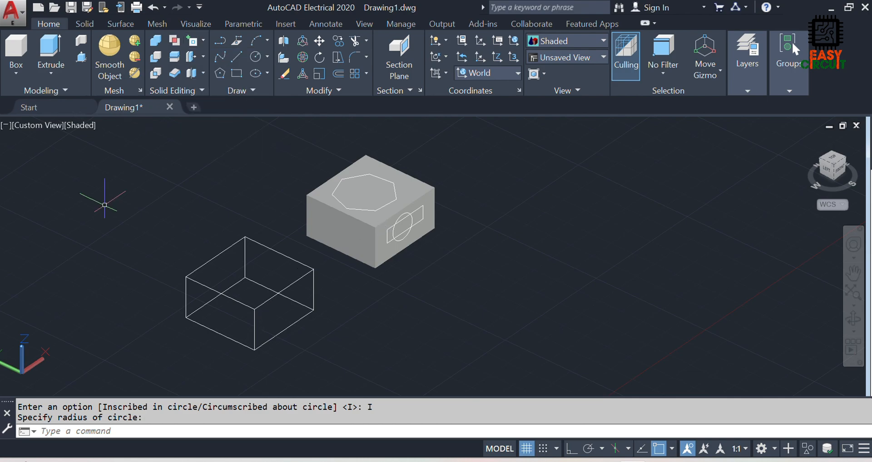
Step: Create a second solid box in the empty space beyond the box that carries the drawn shapes
click(16, 46)
click(526, 238)
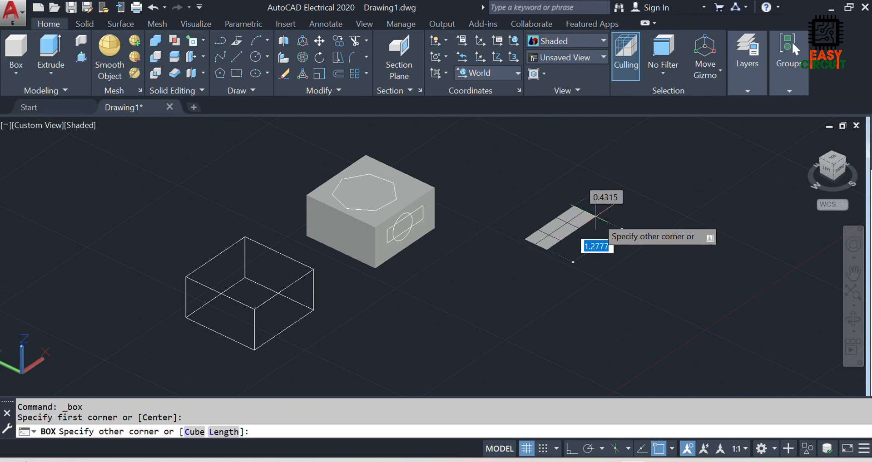
click(629, 242)
click(630, 187)
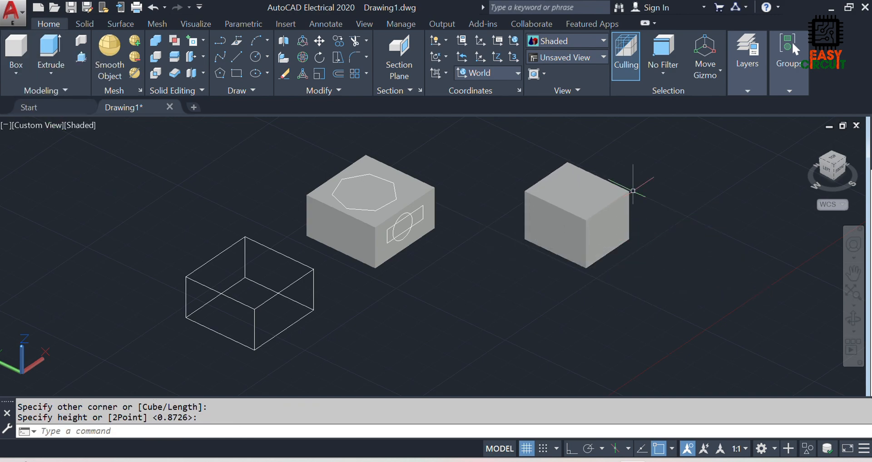
click(595, 241)
key(Escape)
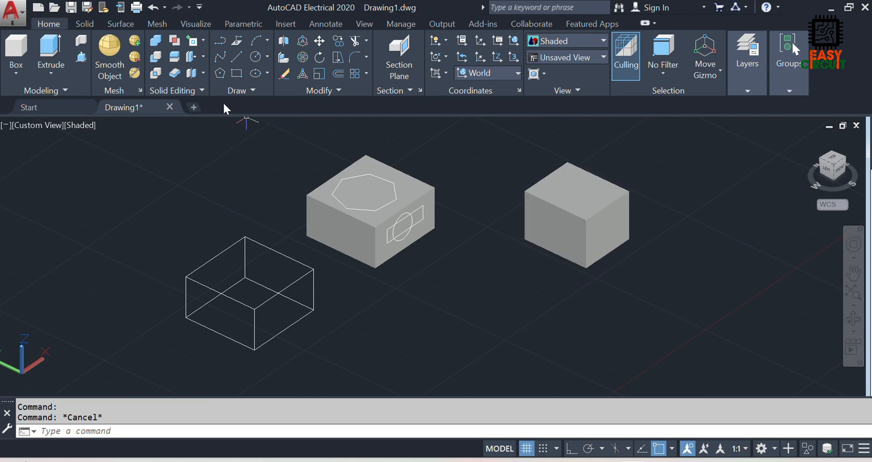
Step: Color the second box's three edges meeting at its front top corner red, index color 10, and apply the Shaded with edges visual style
click(203, 41)
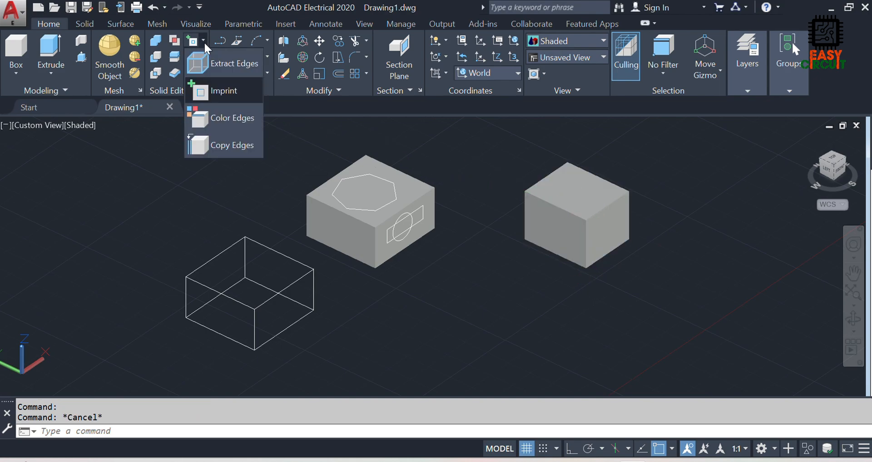
click(214, 118)
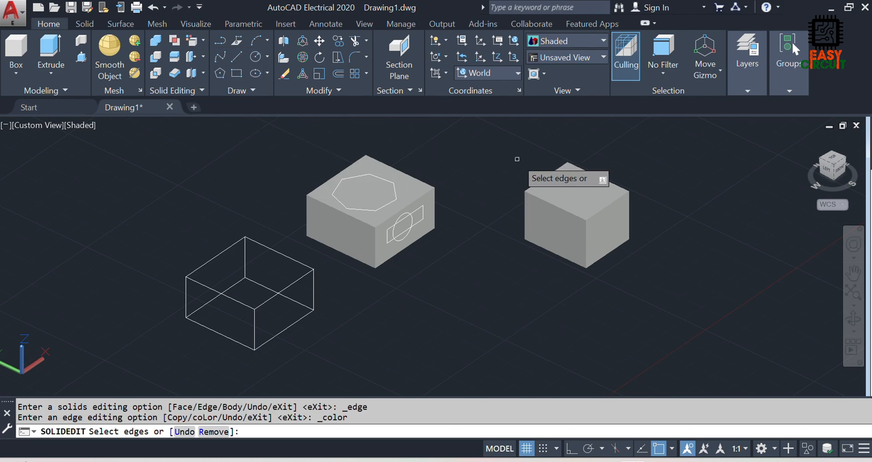
click(586, 241)
click(602, 210)
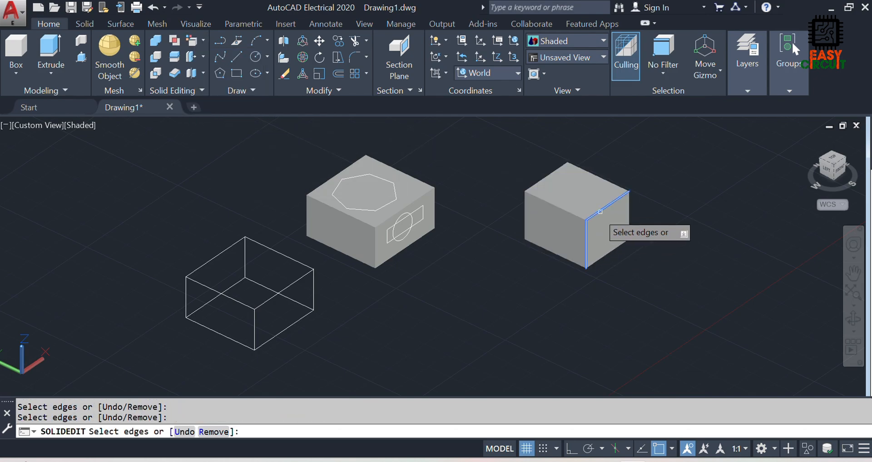
click(571, 212)
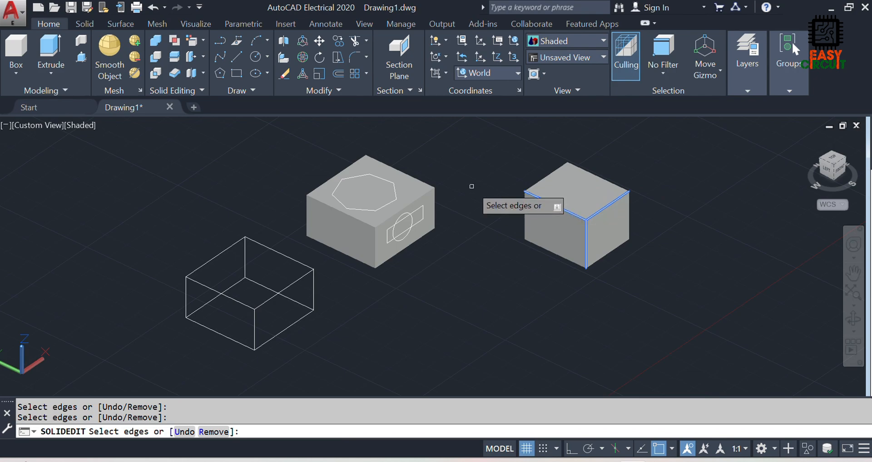
key(Return)
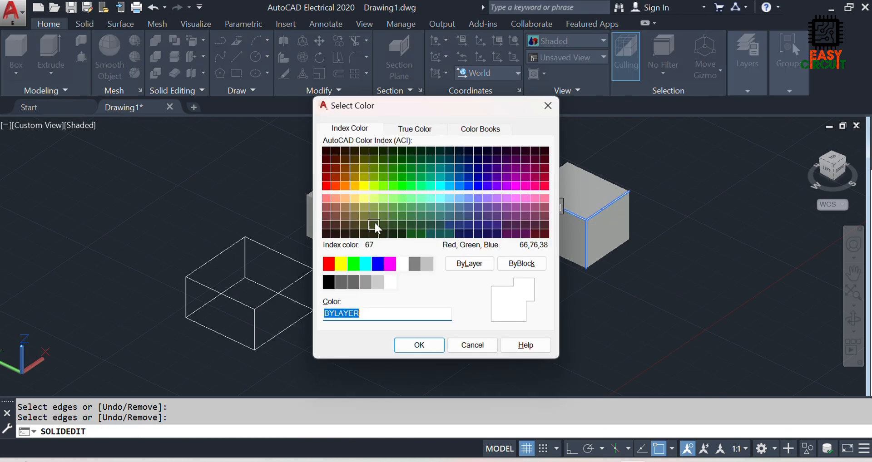
click(326, 187)
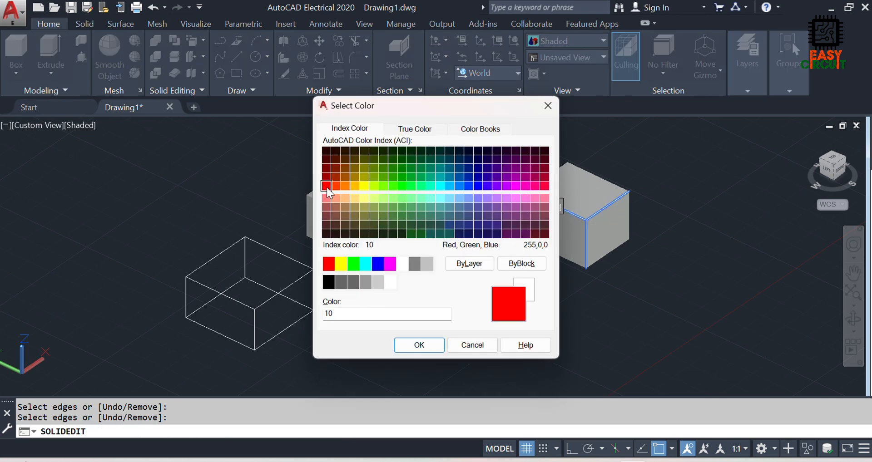
click(419, 345)
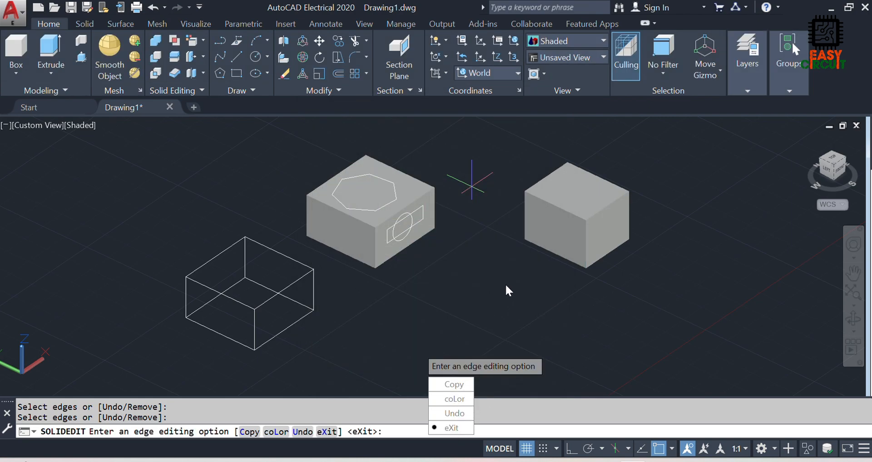
key(Return)
key(Return)
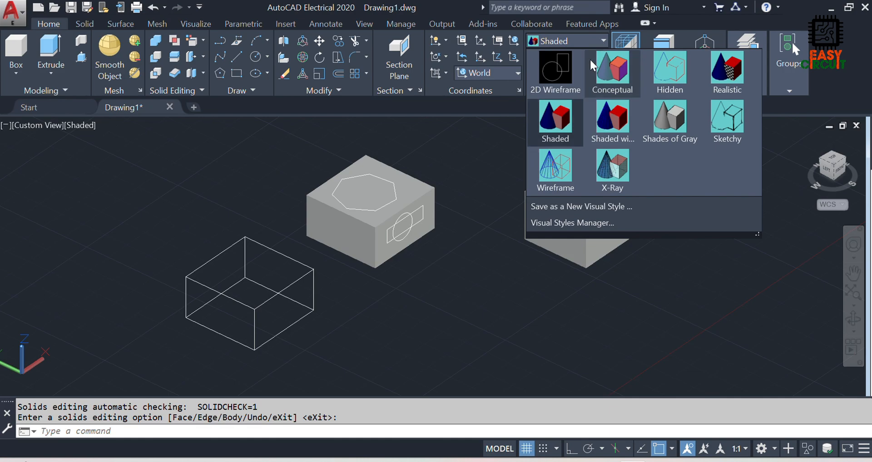
click(611, 117)
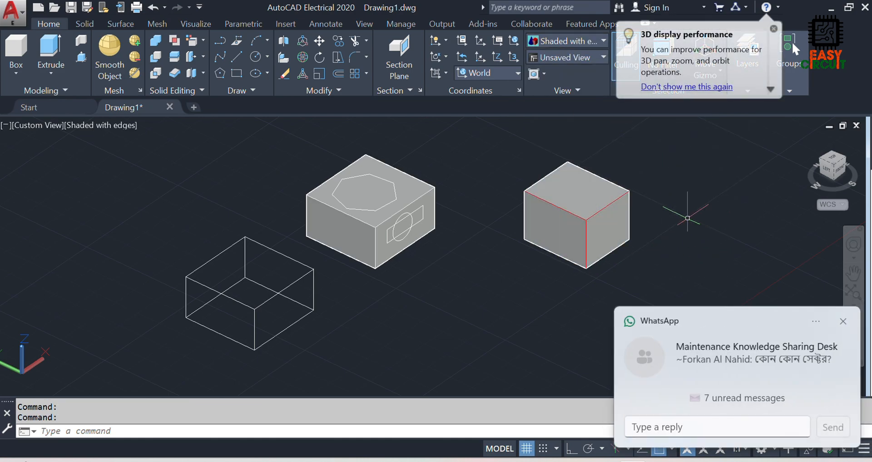
click(843, 322)
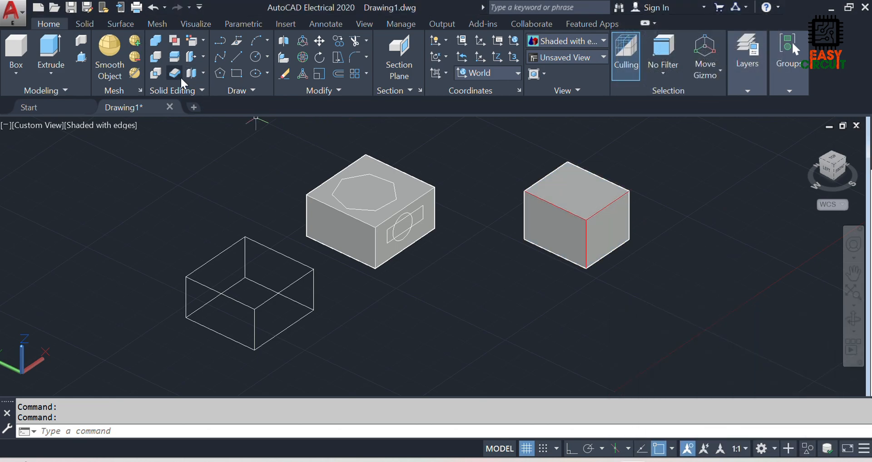
Step: Copy the second box's outer vertical edge and the adjoining bottom edge into the empty space beside it, using their shared corner as base point
click(205, 40)
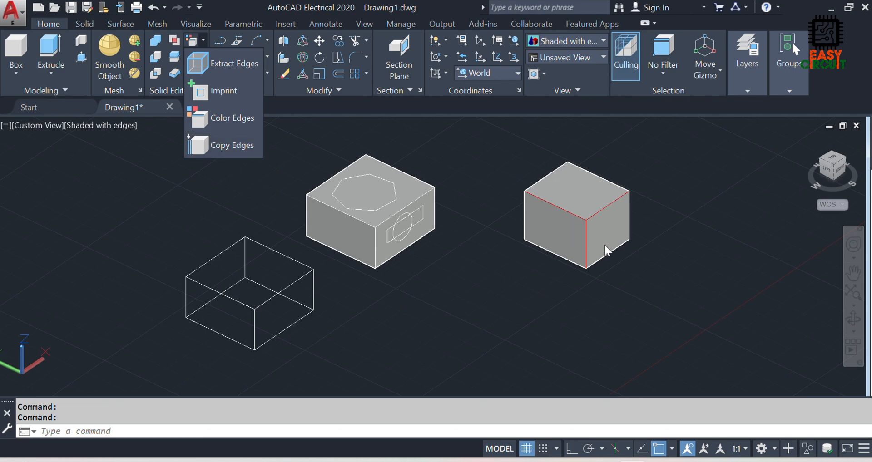
scroll(317, 245, down, 2)
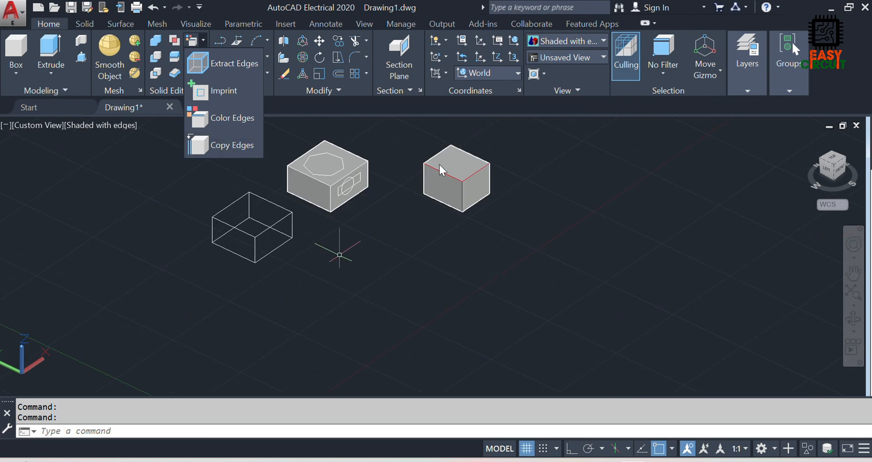
scroll(477, 149, up, 1)
scroll(385, 252, down, 4)
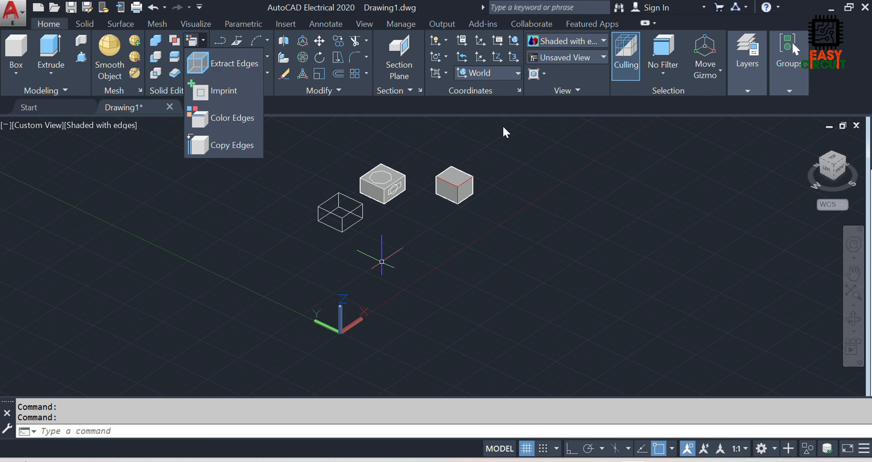
scroll(506, 134, up, 2)
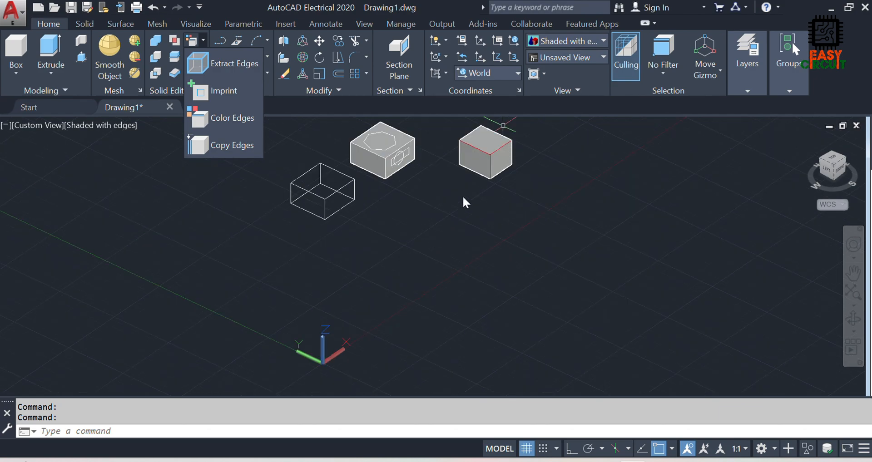
scroll(473, 207, up, 2)
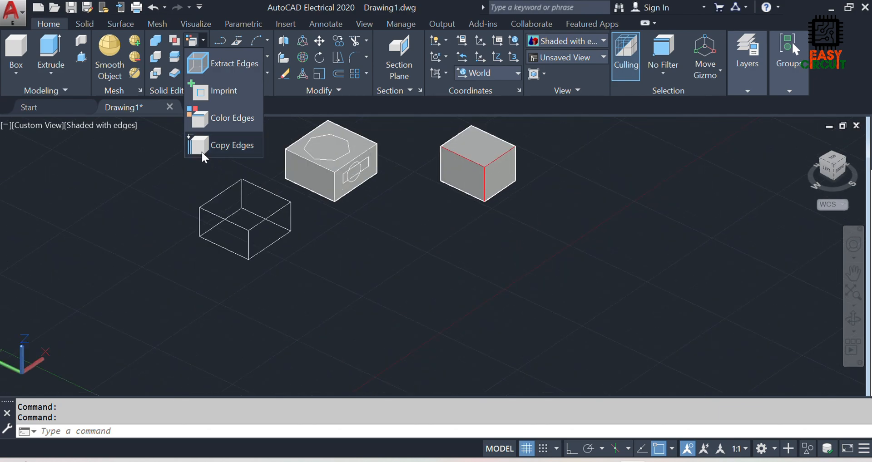
click(225, 150)
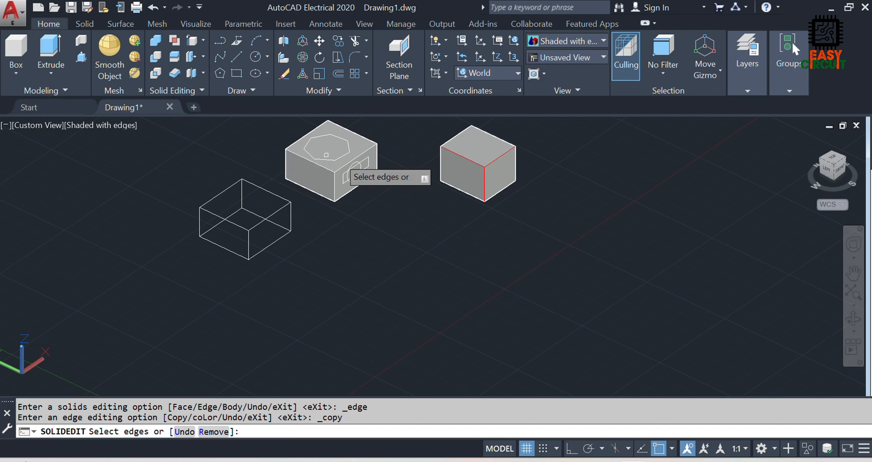
click(517, 167)
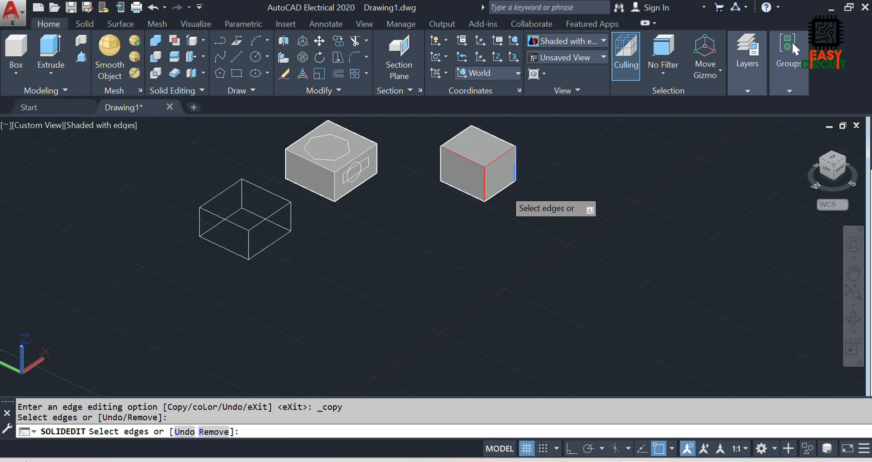
click(504, 188)
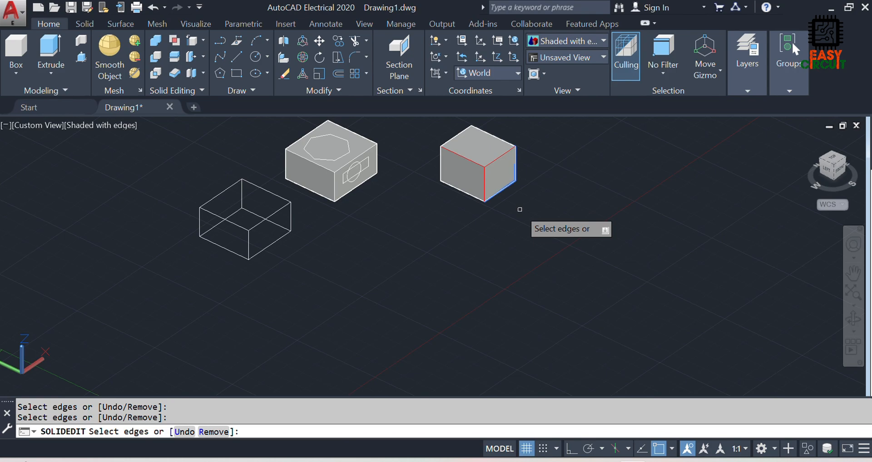
key(Return)
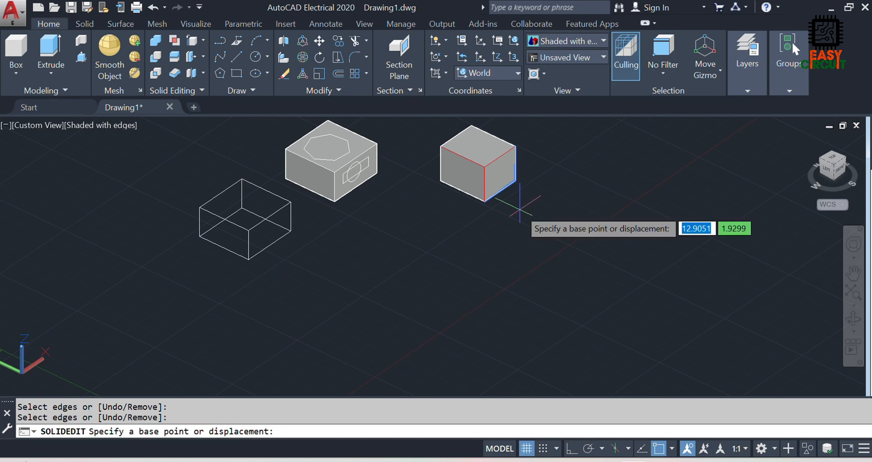
click(515, 181)
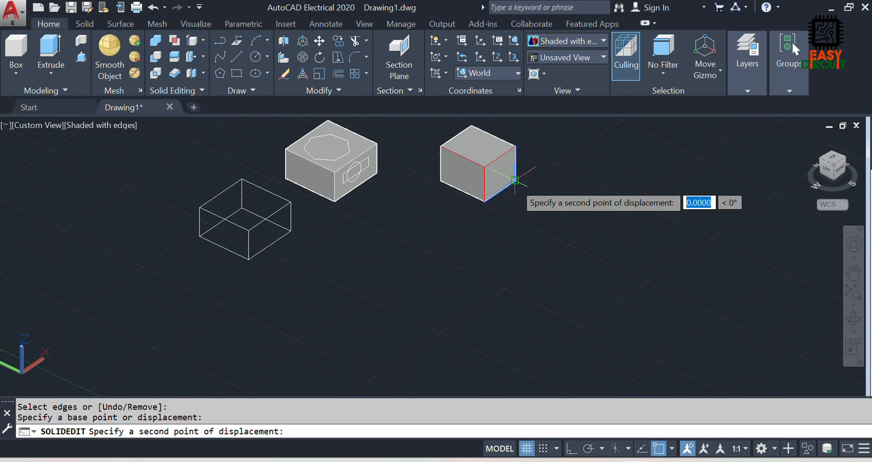
click(615, 162)
key(Return)
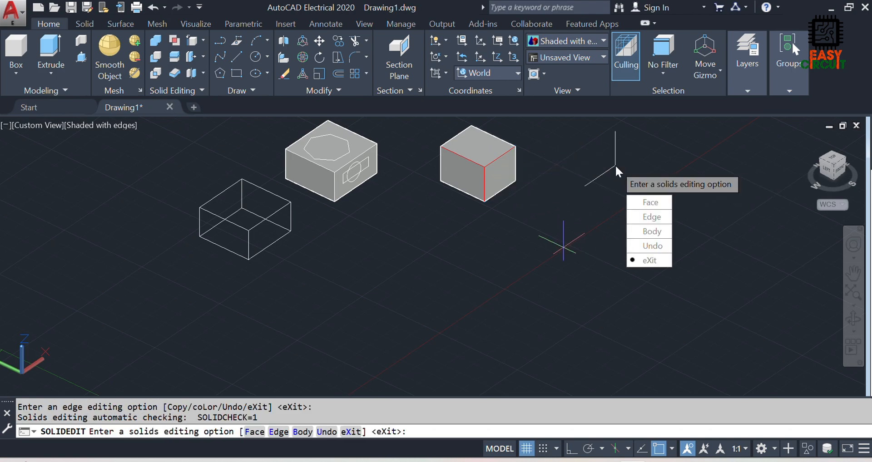
key(Return)
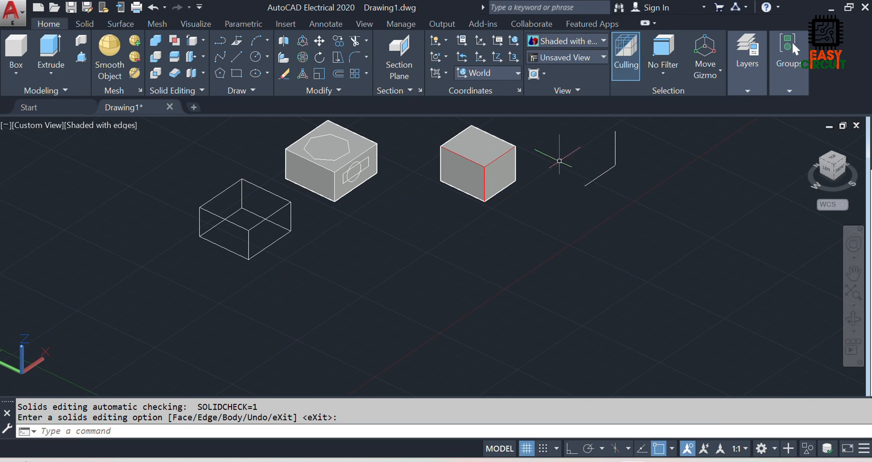
scroll(461, 256, down, 2)
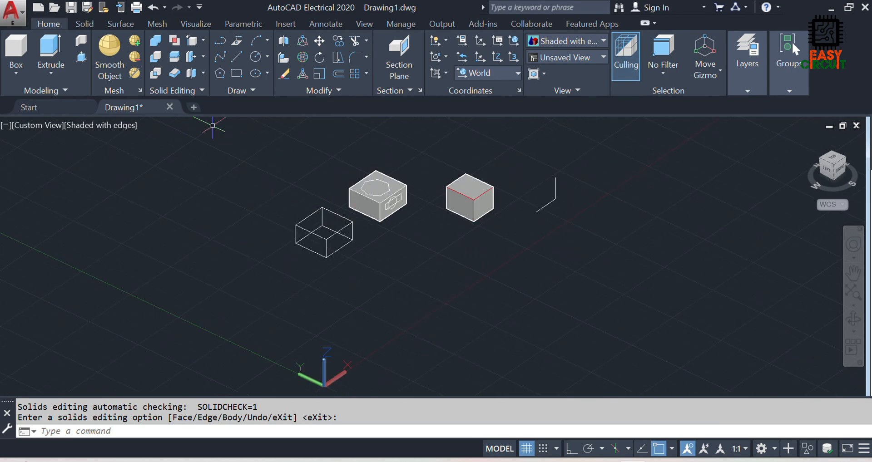
click(201, 42)
click(217, 59)
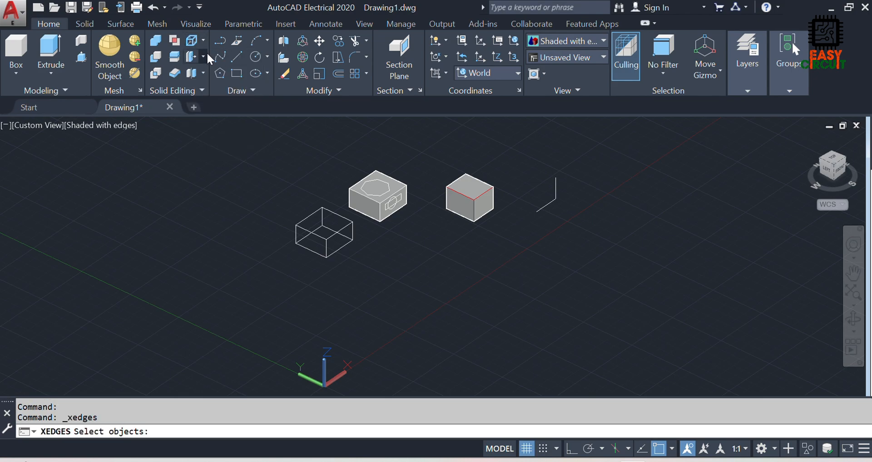
click(203, 57)
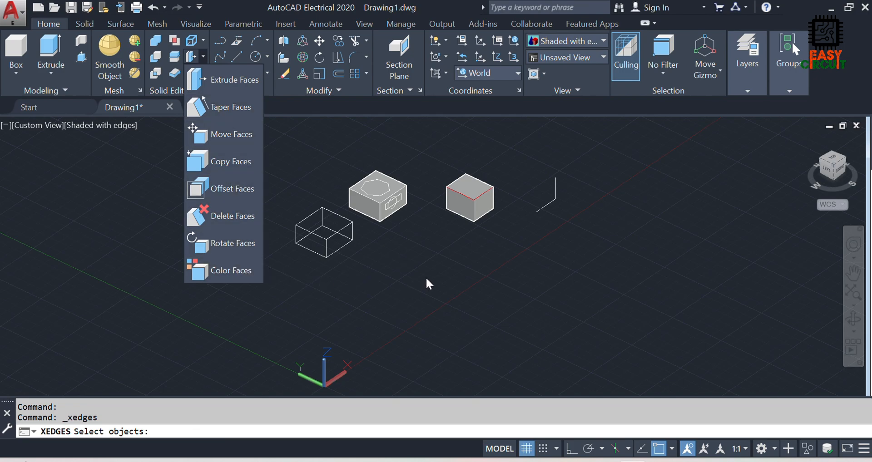
scroll(336, 275, down, 2)
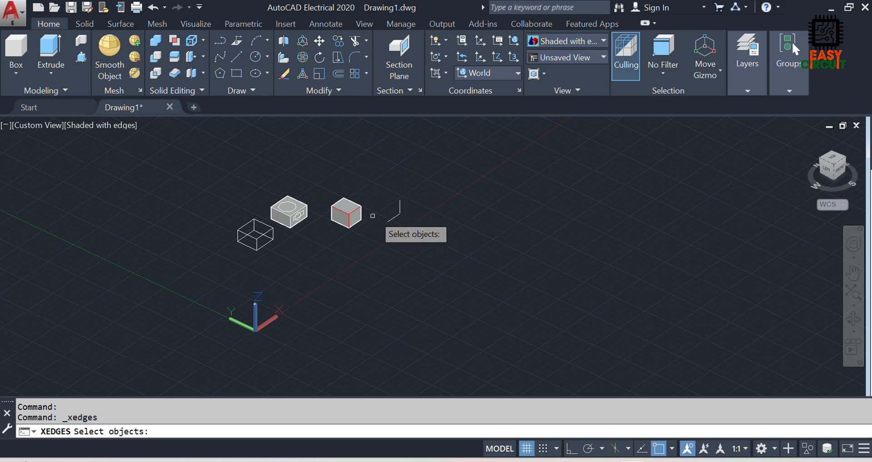
scroll(411, 195, up, 1)
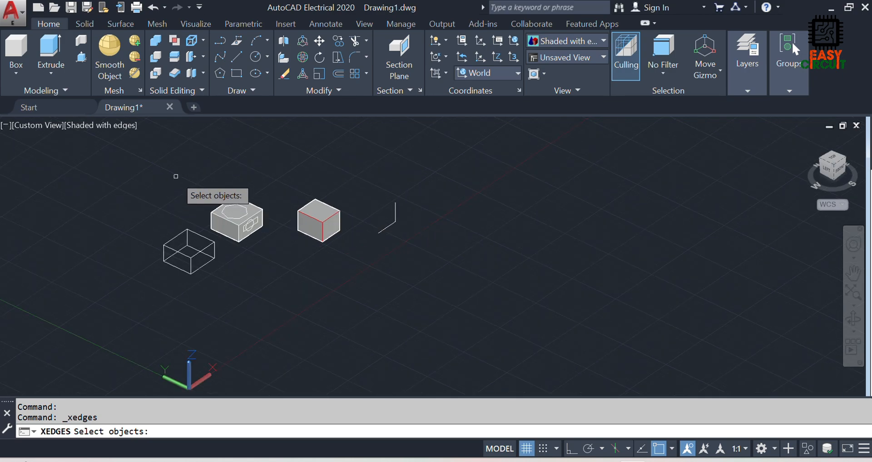
key(Escape)
click(130, 174)
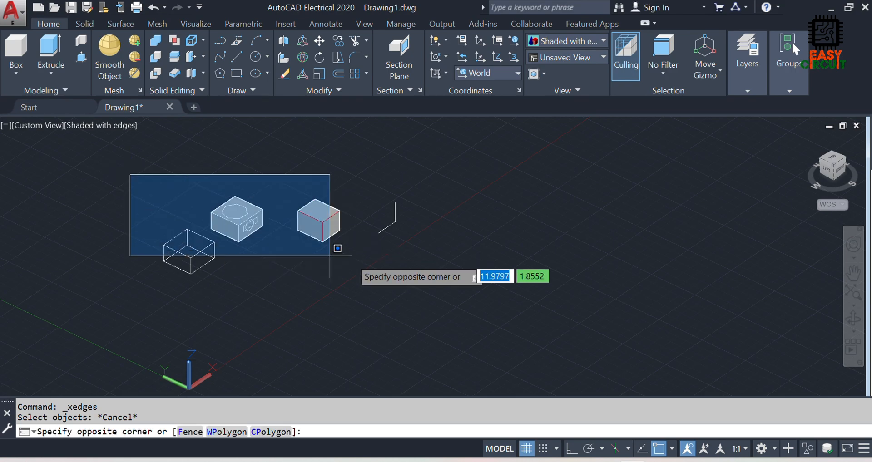
click(460, 284)
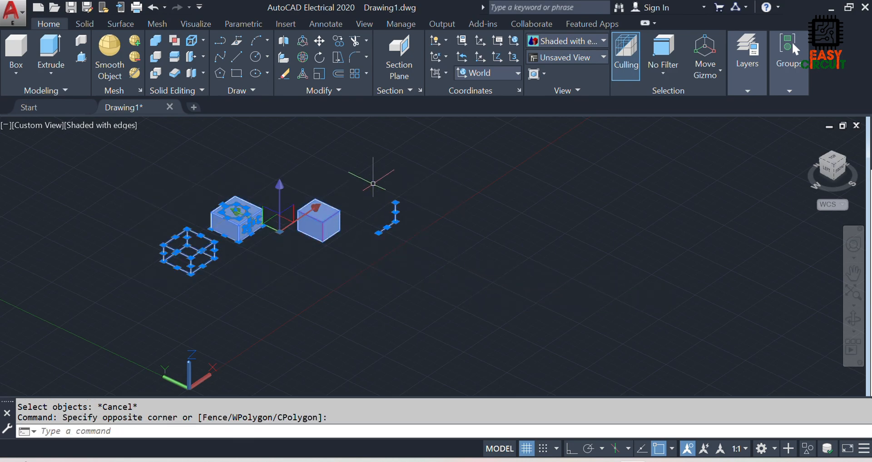
key(Escape)
Step: Create a large solid box about 2.2 units high in the empty space beyond the copied edges
click(23, 66)
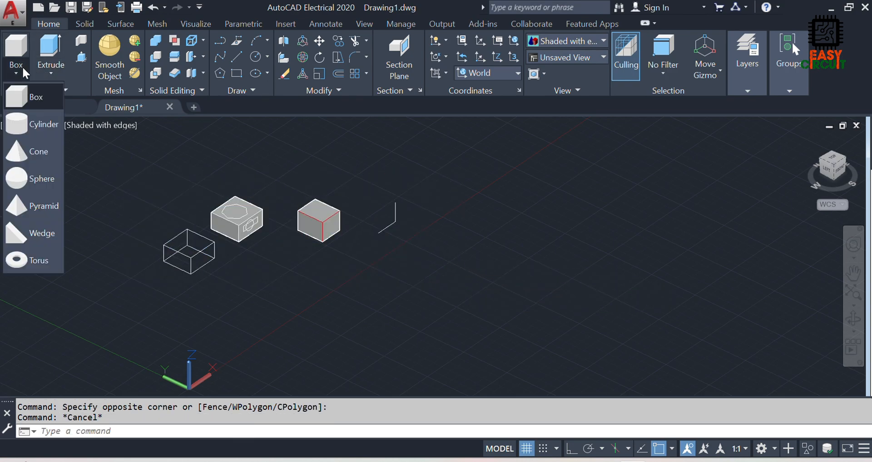
click(47, 103)
click(478, 236)
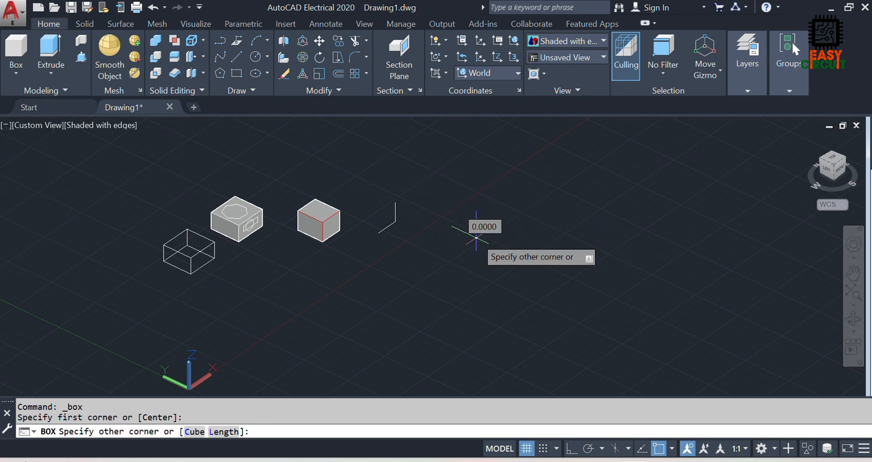
click(604, 218)
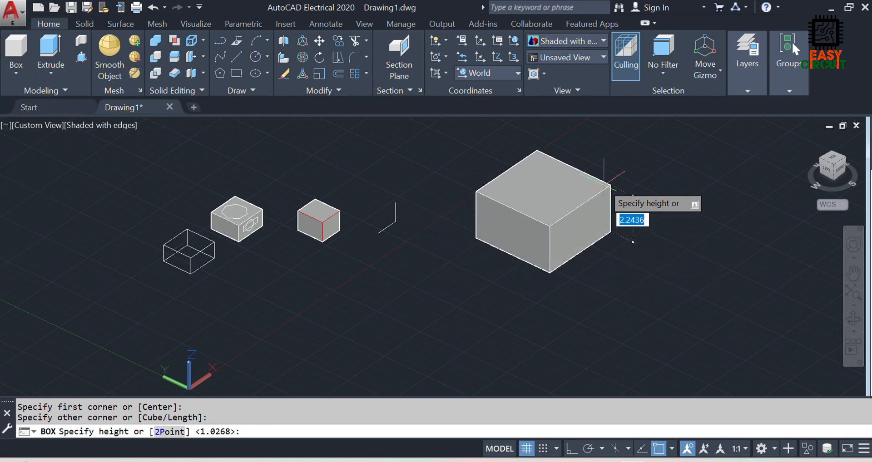
click(598, 182)
scroll(359, 311, down, 2)
scroll(486, 193, up, 1)
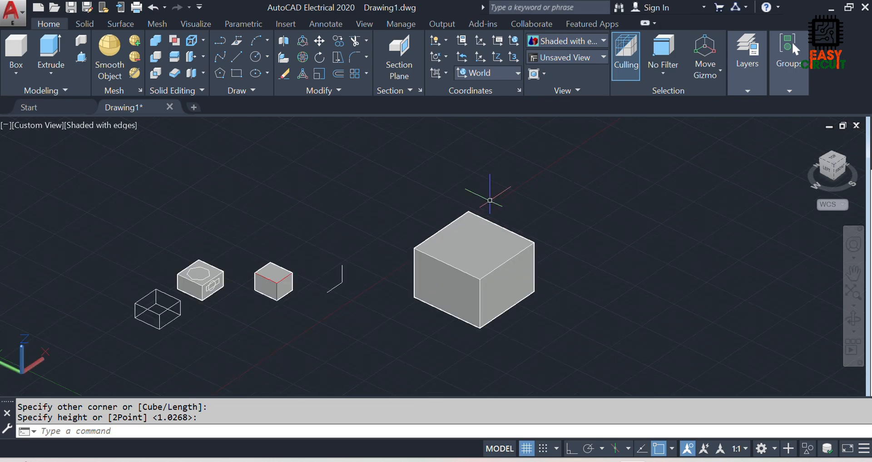
scroll(545, 300, up, 1)
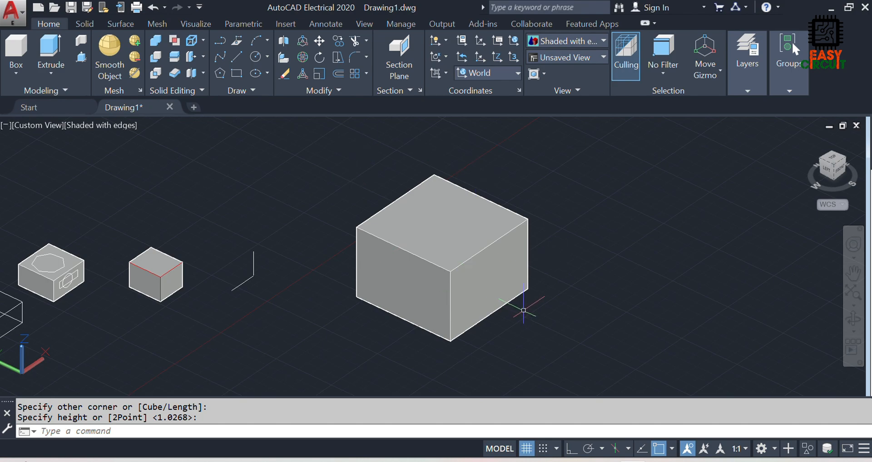
Step: Extrude the large box's right-hand visible side face by 2 with a taper angle of 0, and undo the extrusion
click(202, 56)
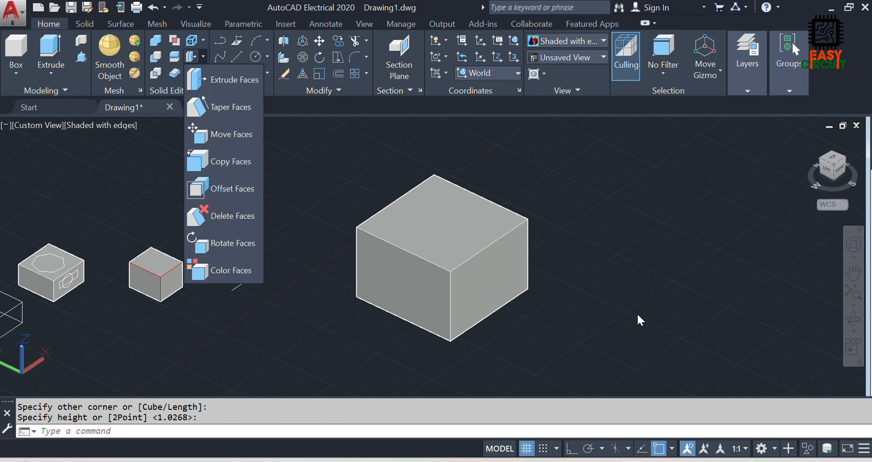
click(217, 81)
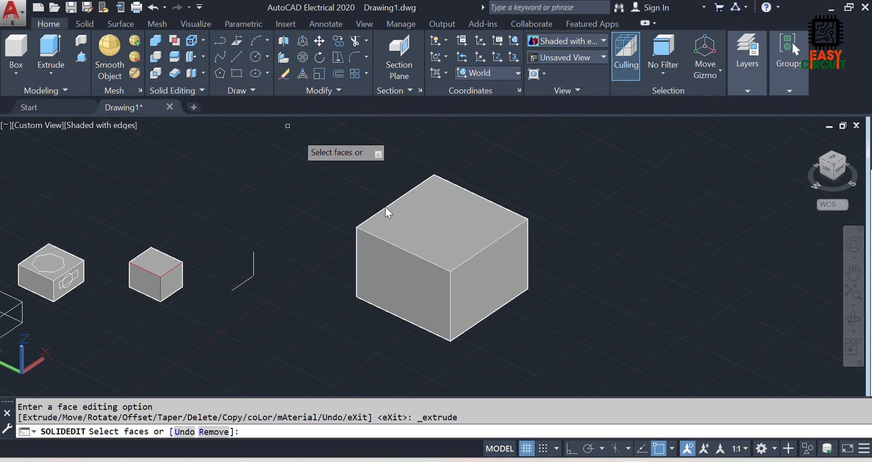
click(493, 282)
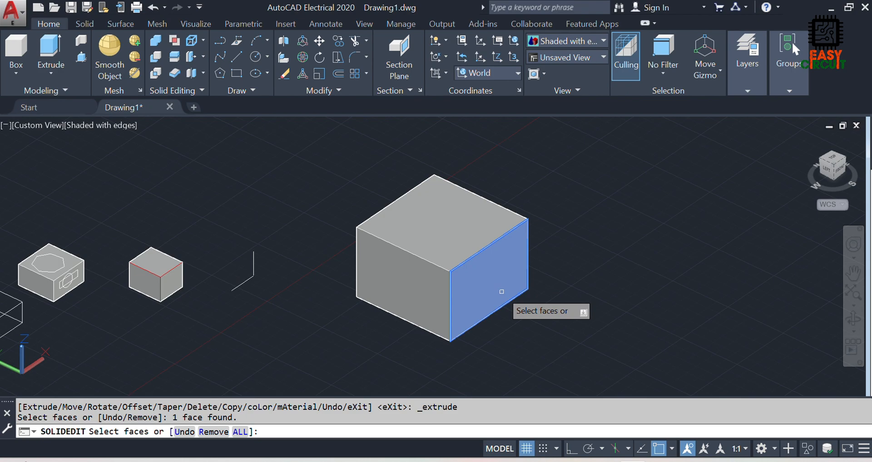
key(Return)
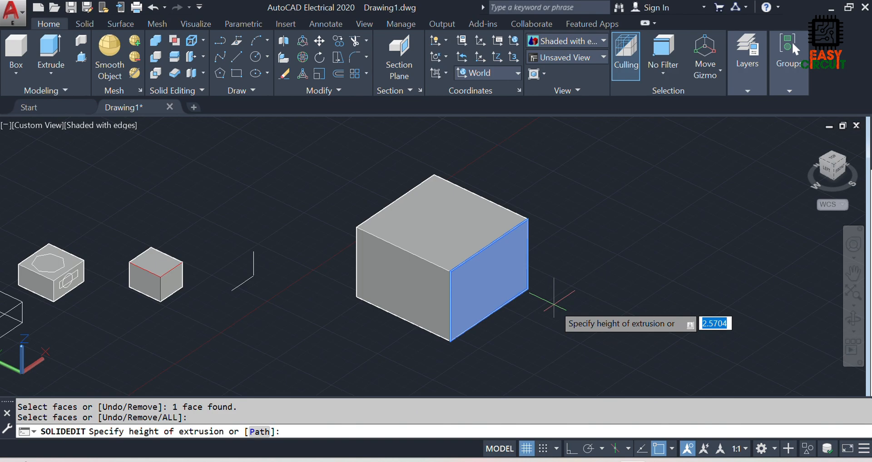
text(2)
key(Return)
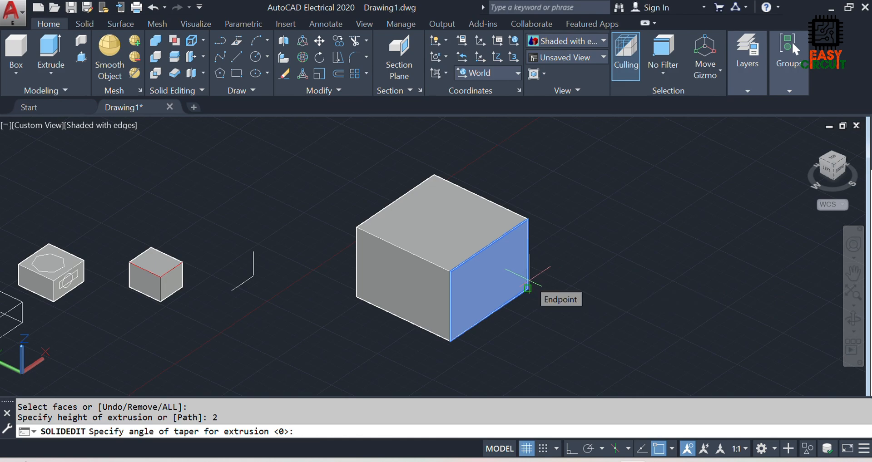
text(0)
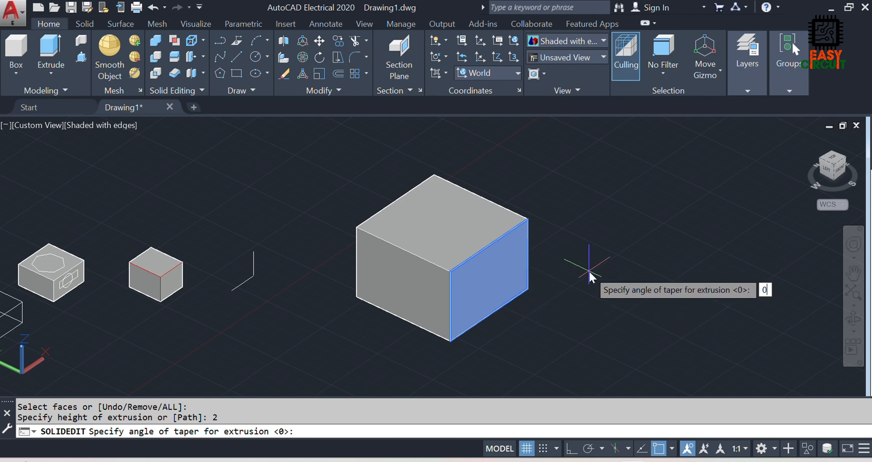
key(Return)
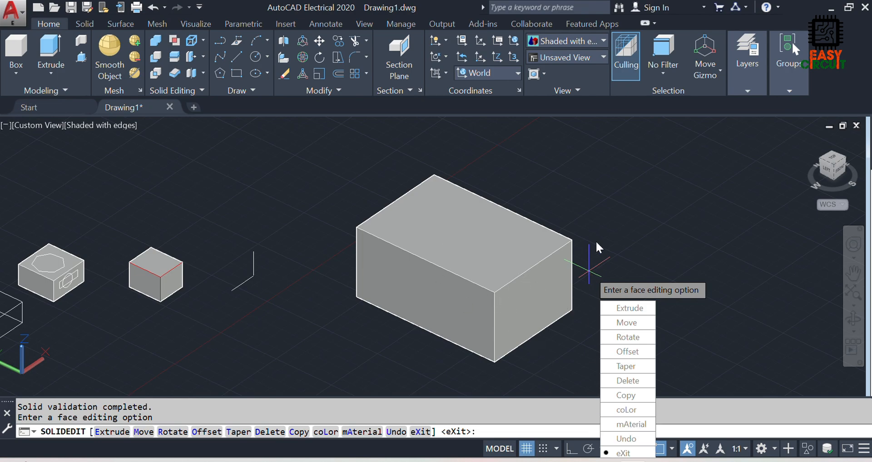
key(Return)
key(Return)
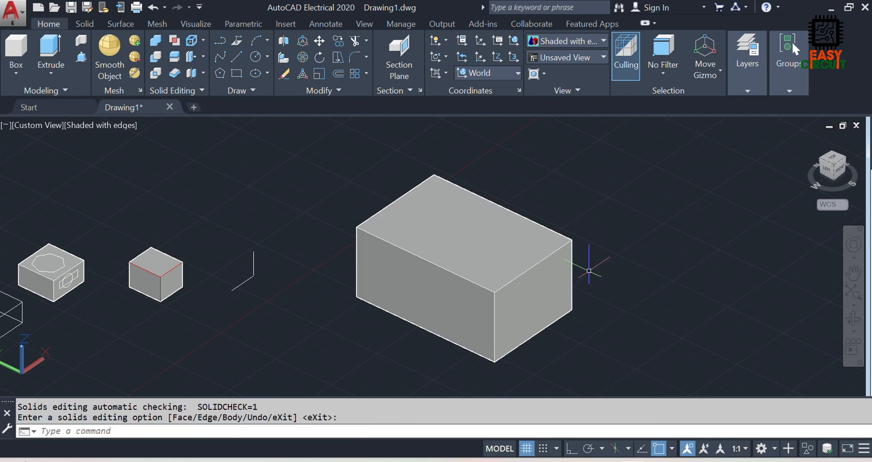
key(ctrl+z)
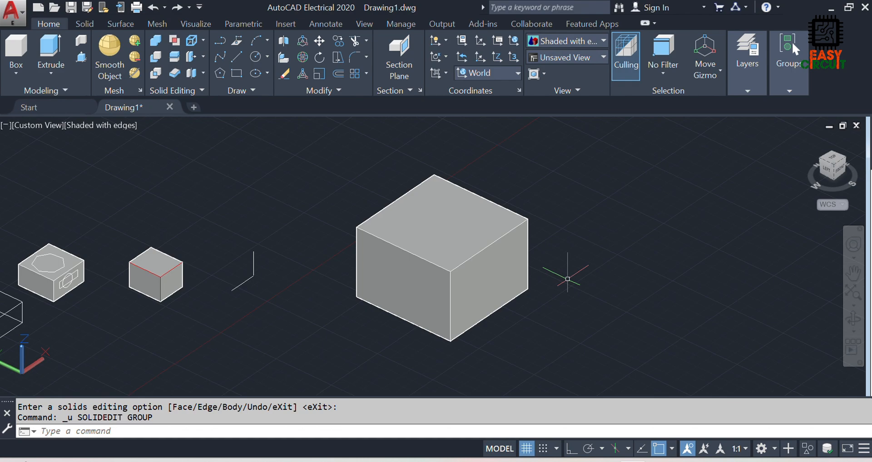
Step: Extrude the large box's right-hand visible side face by 2 with a taper angle of 30, and undo the tapered extrusion
click(203, 56)
click(211, 72)
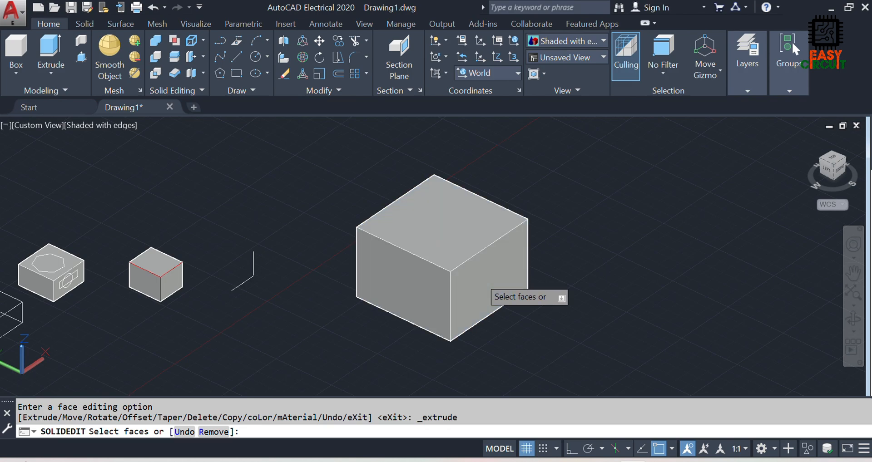
click(482, 278)
key(Return)
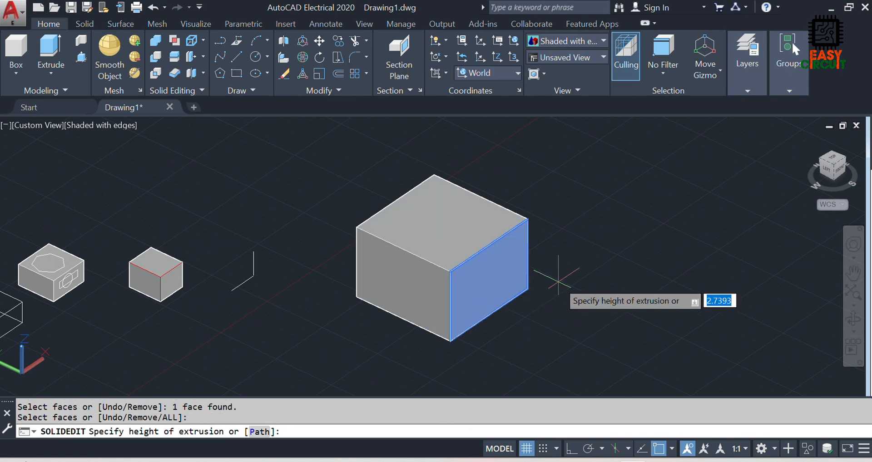
text(2)
key(Return)
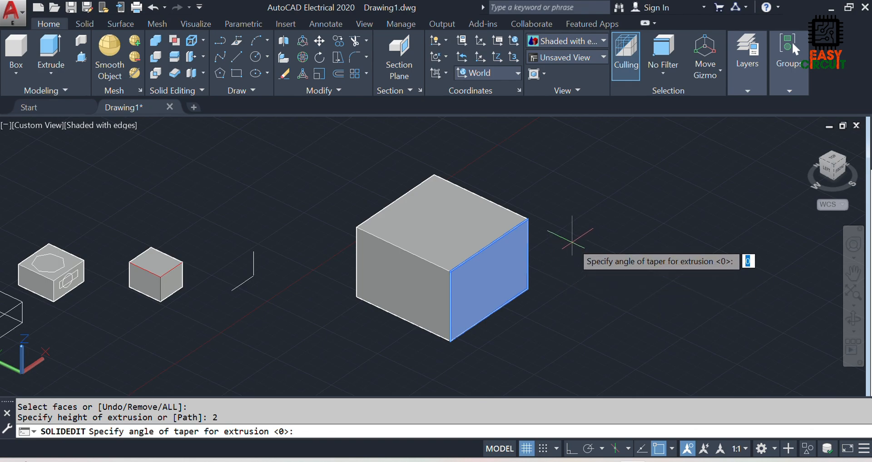
text(30)
key(Return)
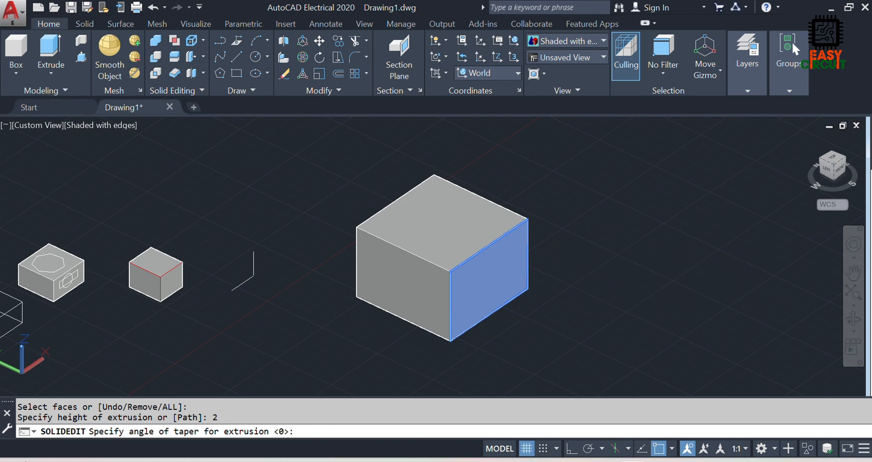
key(Return)
key(Return)
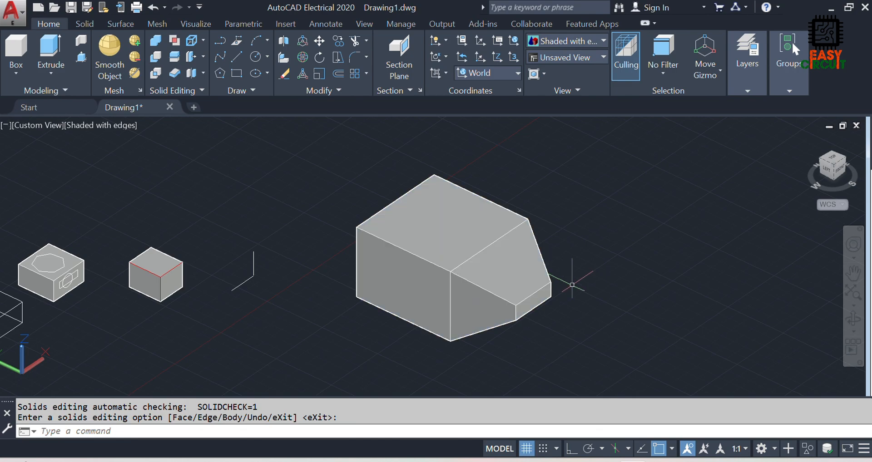
key(ctrl+z)
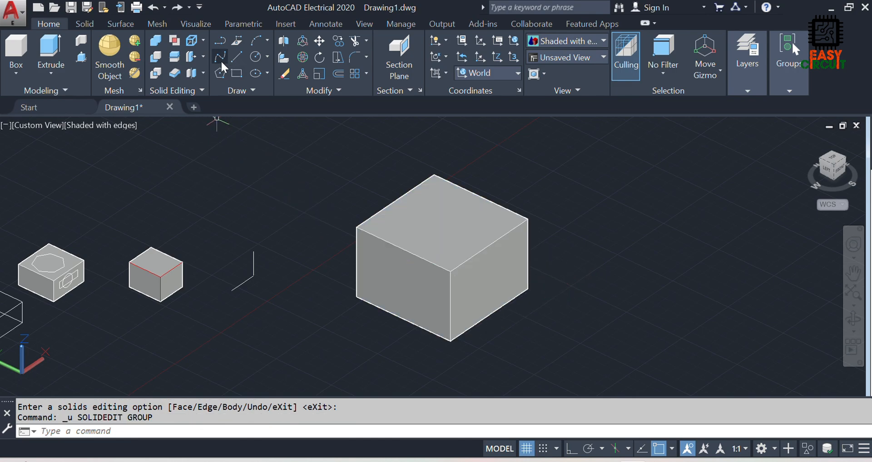
Step: Taper the large box's right-hand visible side face by 45 degrees, with the axis running from its bottom edge's midpoint to the opposite top edge's midpoint
click(203, 56)
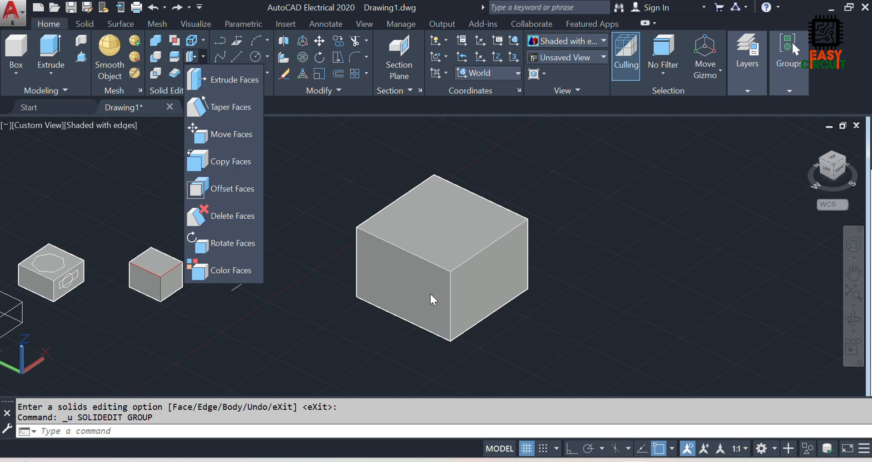
click(209, 106)
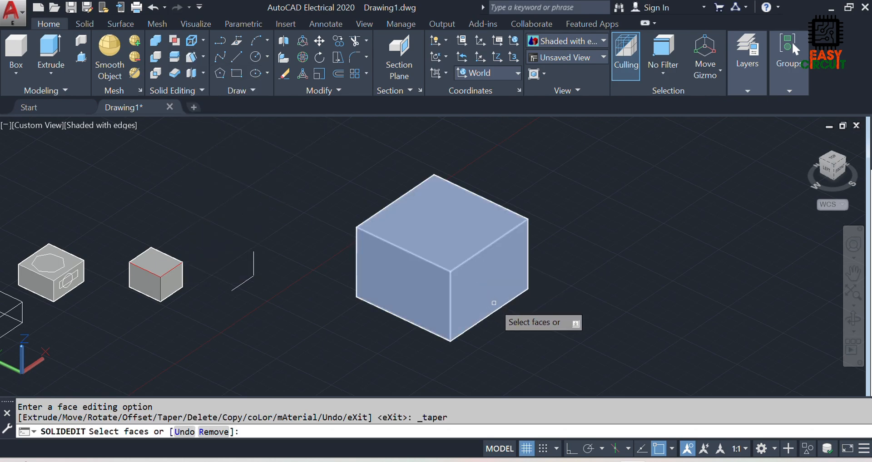
click(504, 291)
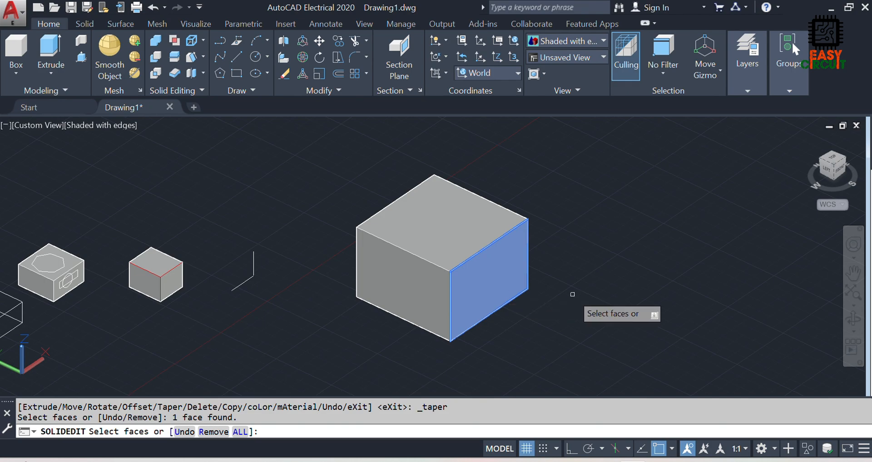
key(Return)
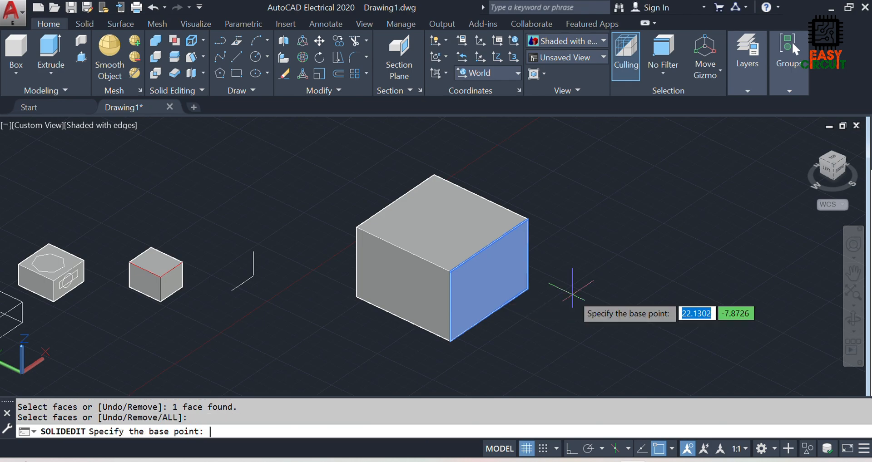
click(489, 313)
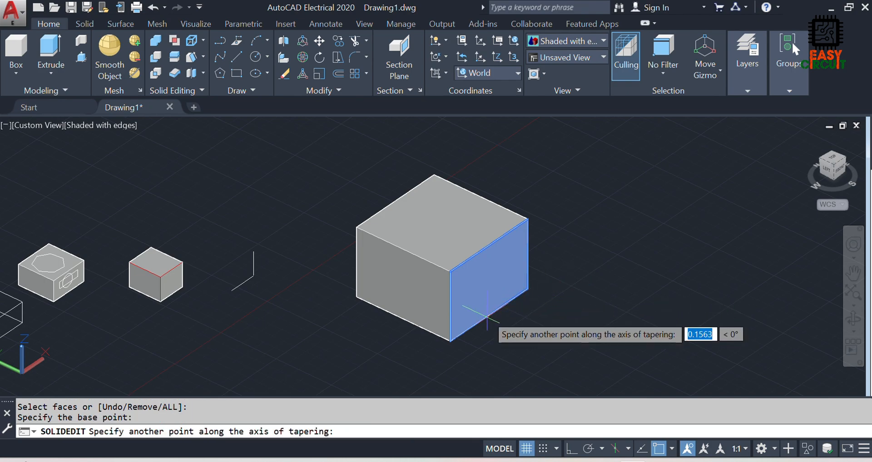
click(394, 202)
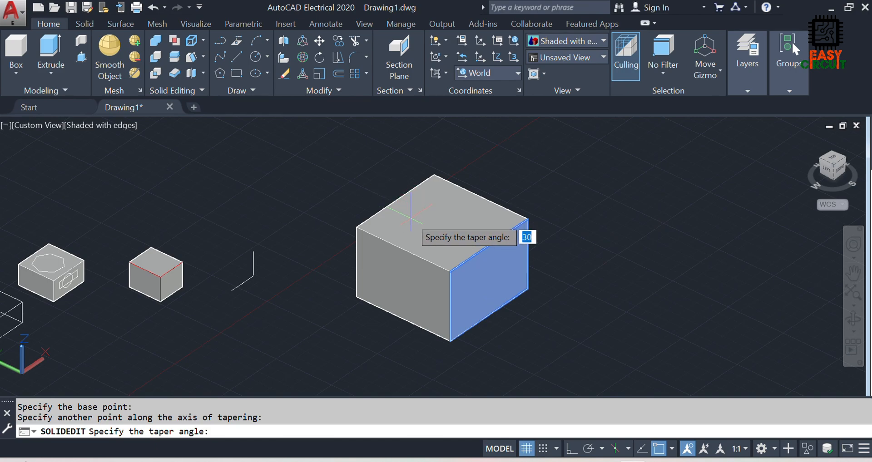
text(45)
key(Return)
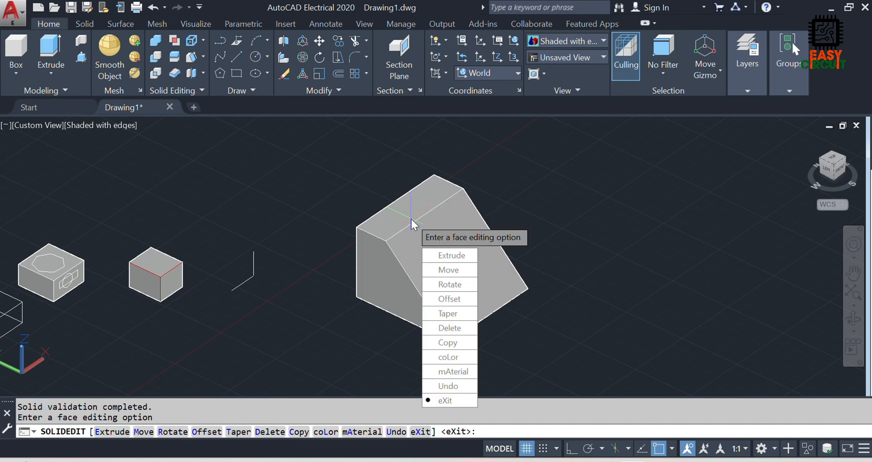
key(Return)
key(Return)
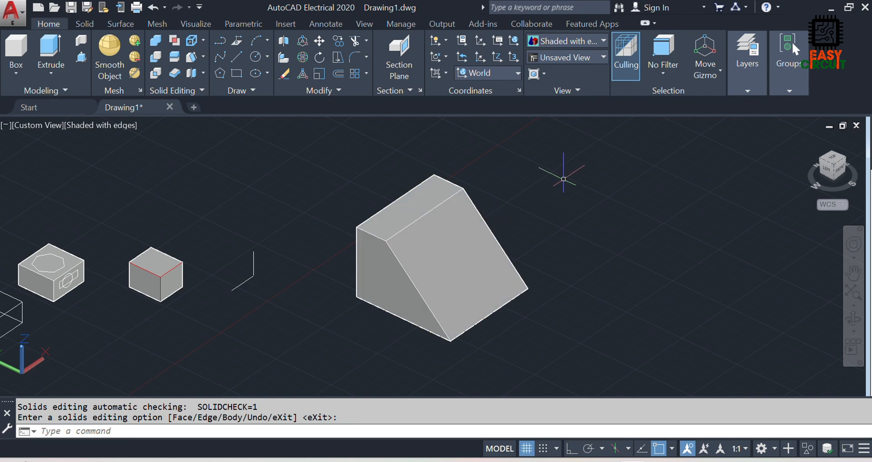
Step: Undo the 45-degree taper of the large box's right-hand visible side face
key(ctrl+z)
key(ctrl+z)
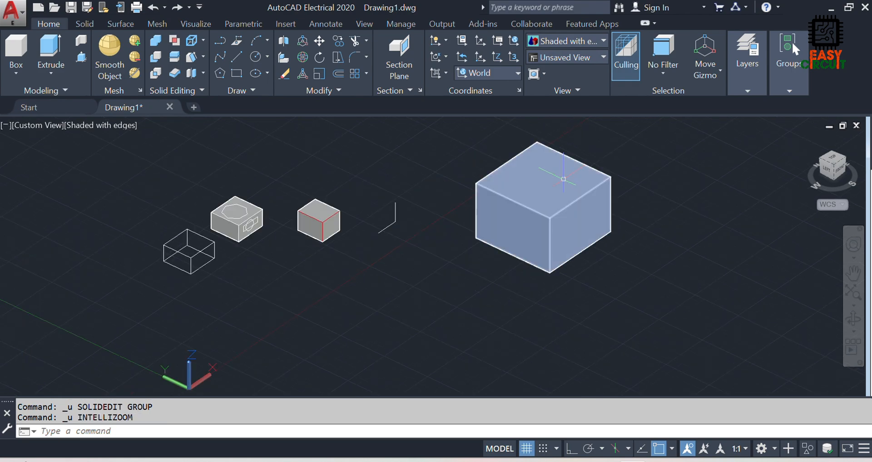
scroll(584, 183, down, 3)
scroll(588, 175, up, 4)
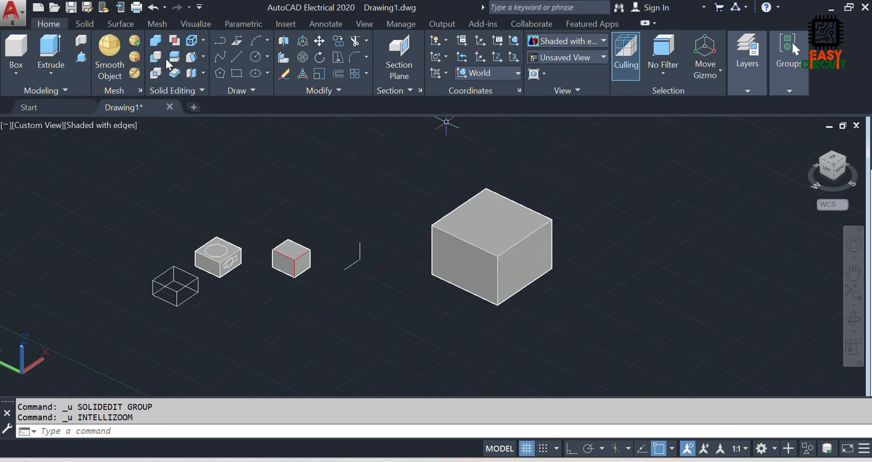
Step: Move the large box's right-hand visible side face outward to lengthen the box, and undo the move
click(202, 58)
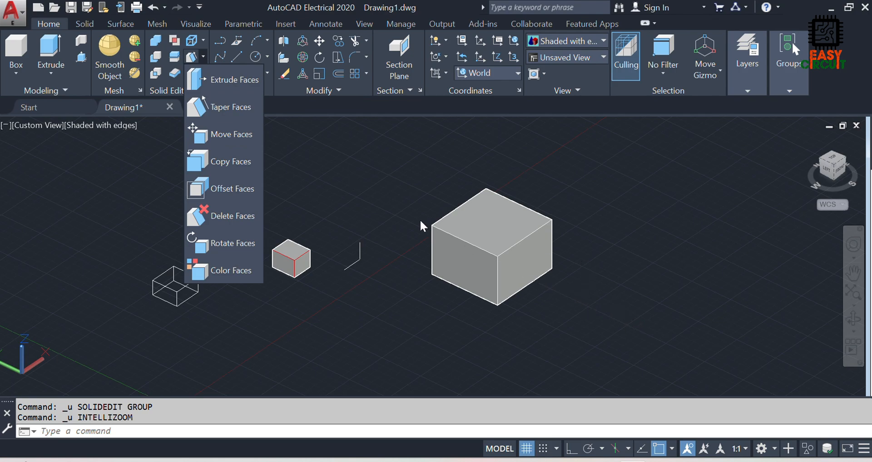
click(230, 132)
click(534, 263)
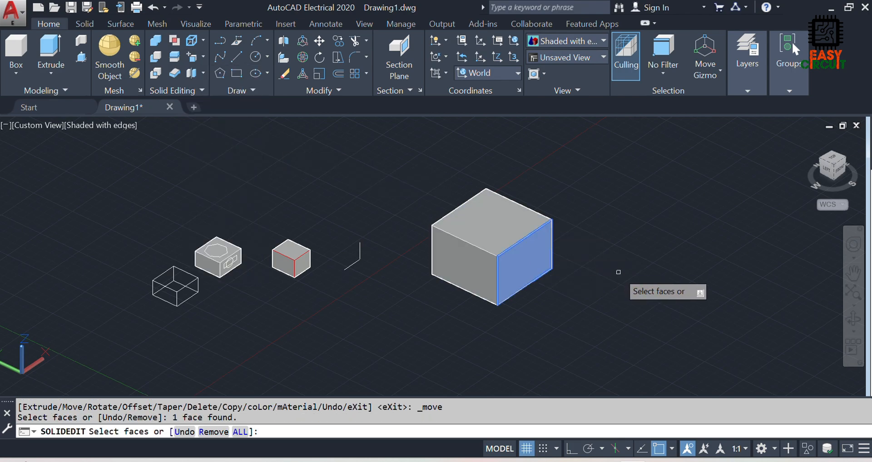
key(Return)
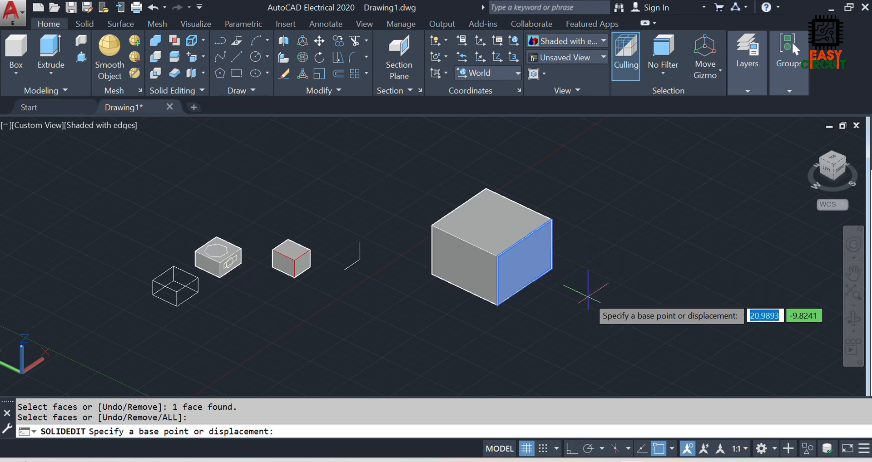
click(523, 268)
click(604, 304)
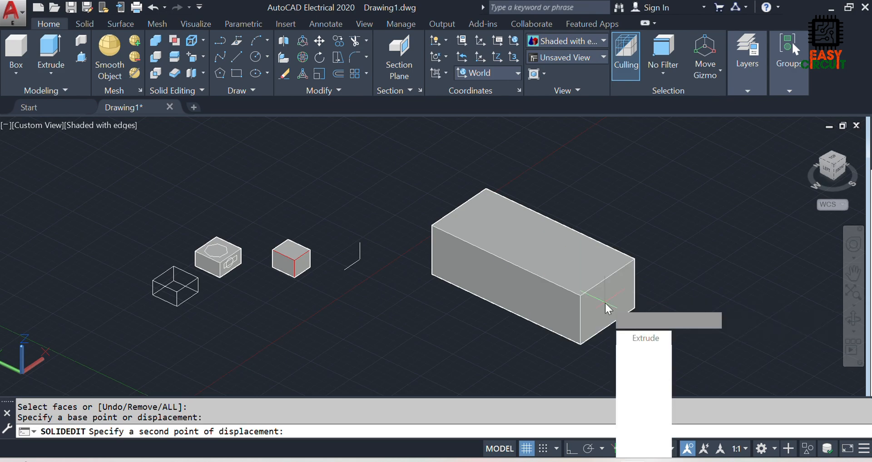
key(Return)
key(Return)
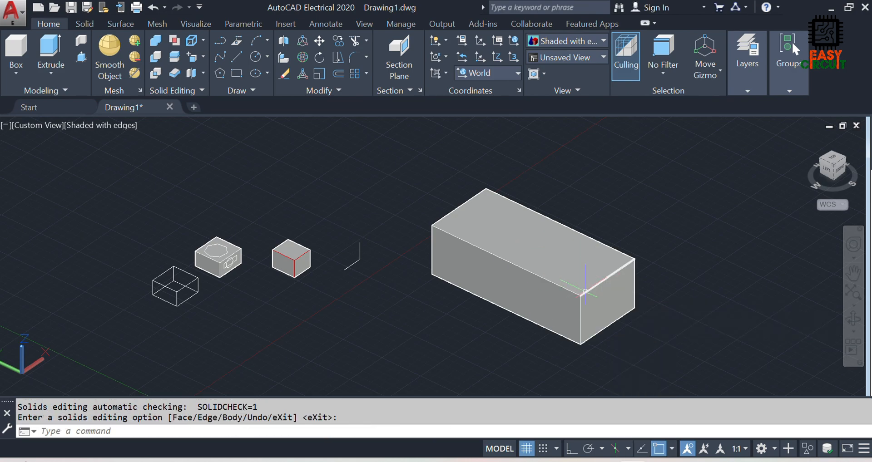
key(ctrl+z)
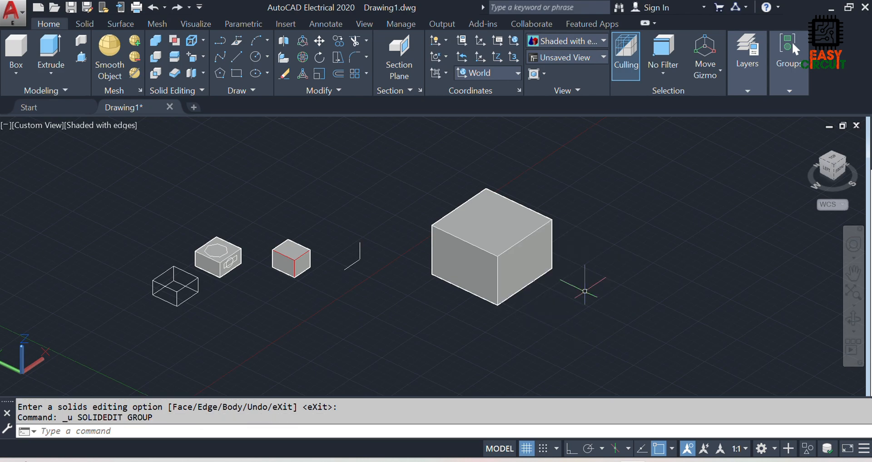
Step: Copy the large box's right-hand visible side face into the empty space beyond the box with Copy Faces
click(203, 56)
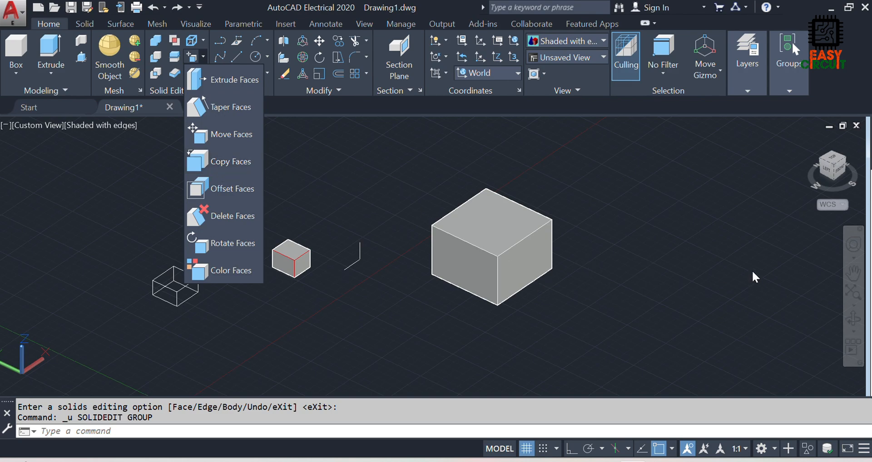
click(229, 163)
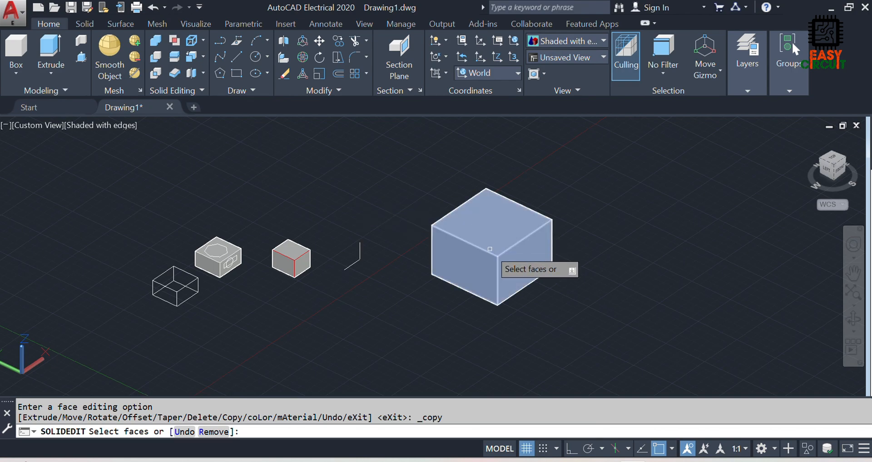
click(528, 269)
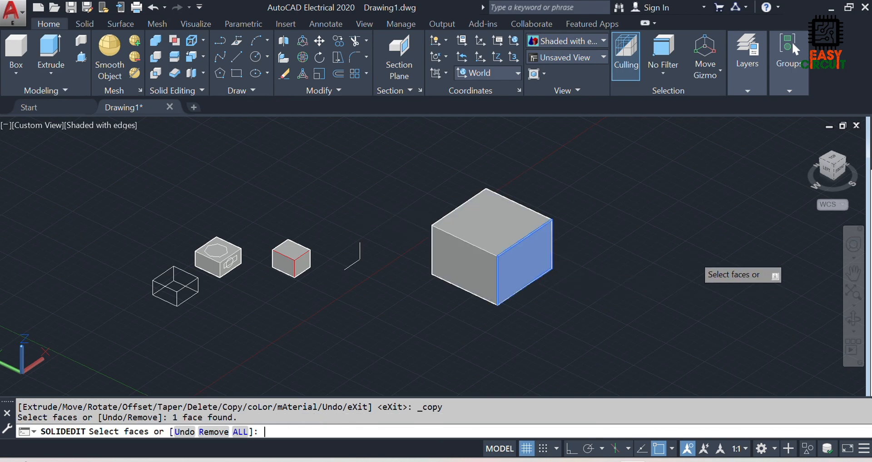
key(Return)
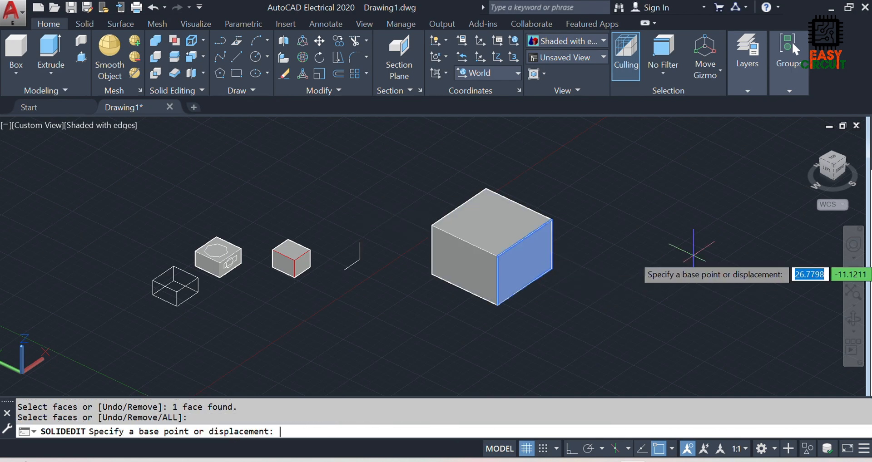
click(525, 258)
click(656, 214)
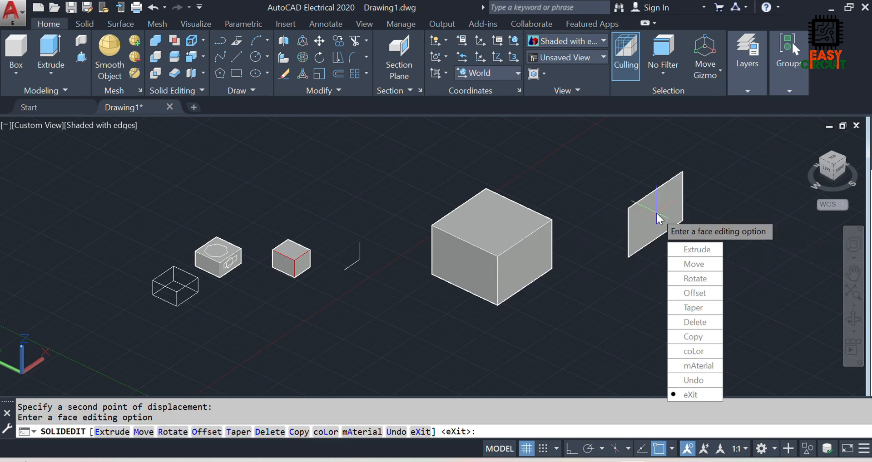
key(Return)
key(Return)
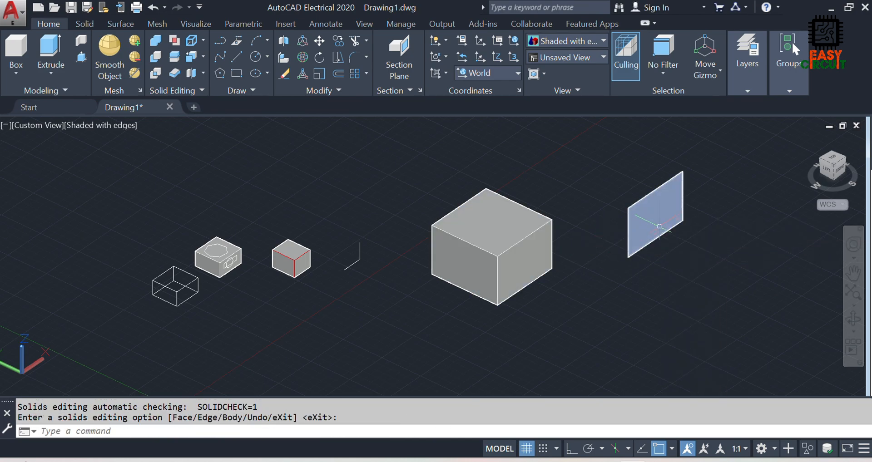
Step: Dismiss the notification and offset the large box's right-hand visible side face outward by 3
click(204, 56)
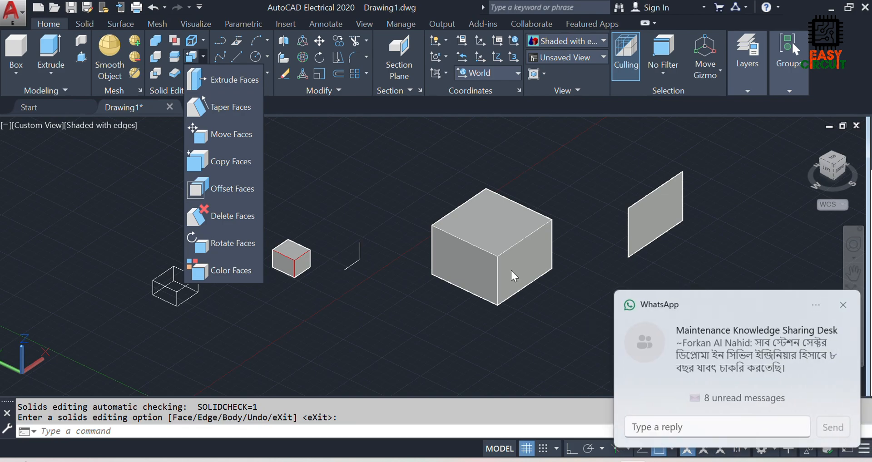
click(846, 306)
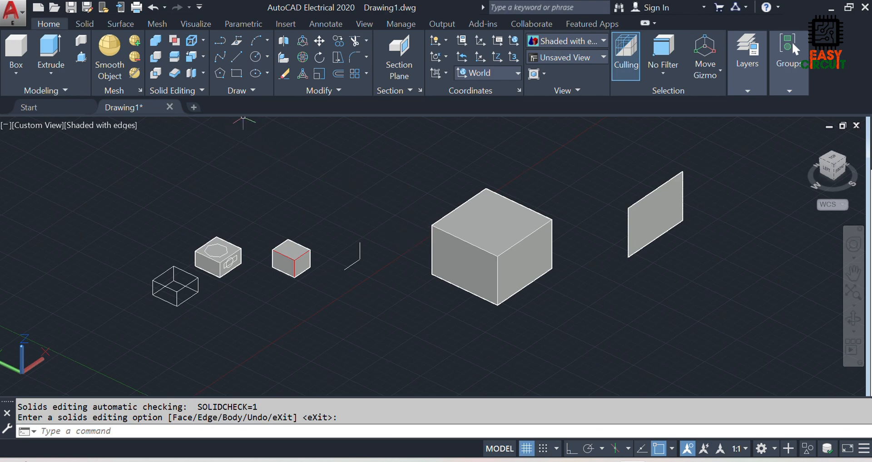
click(202, 56)
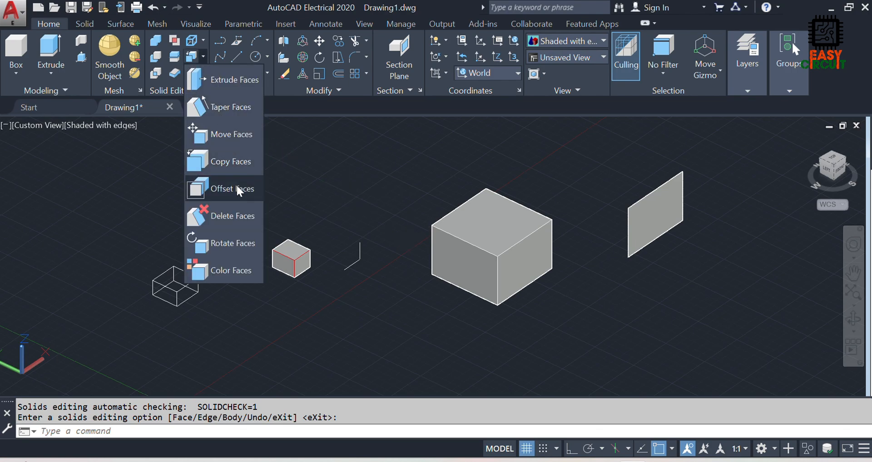
click(224, 193)
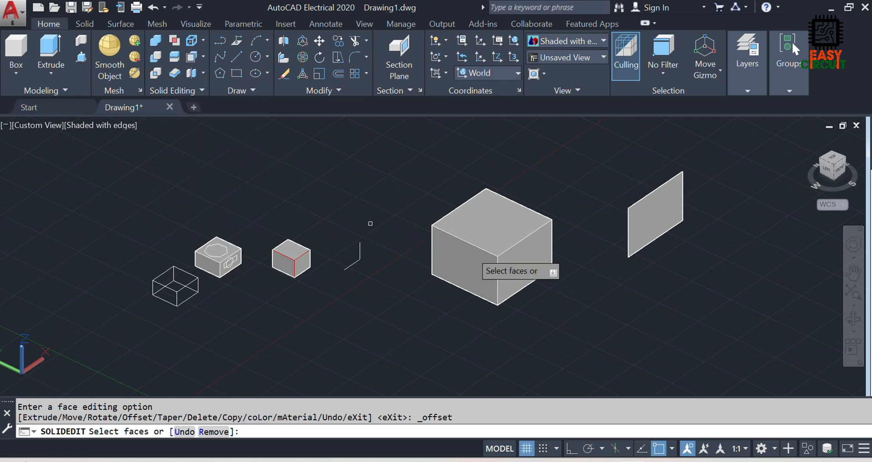
click(518, 262)
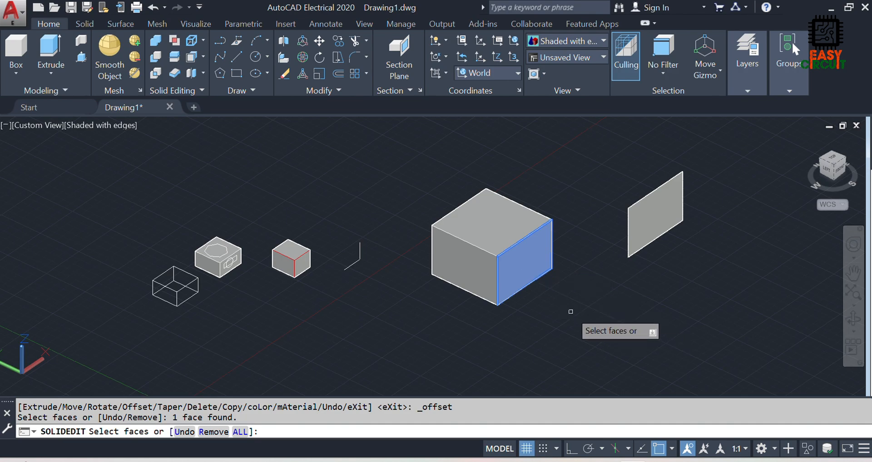
key(Return)
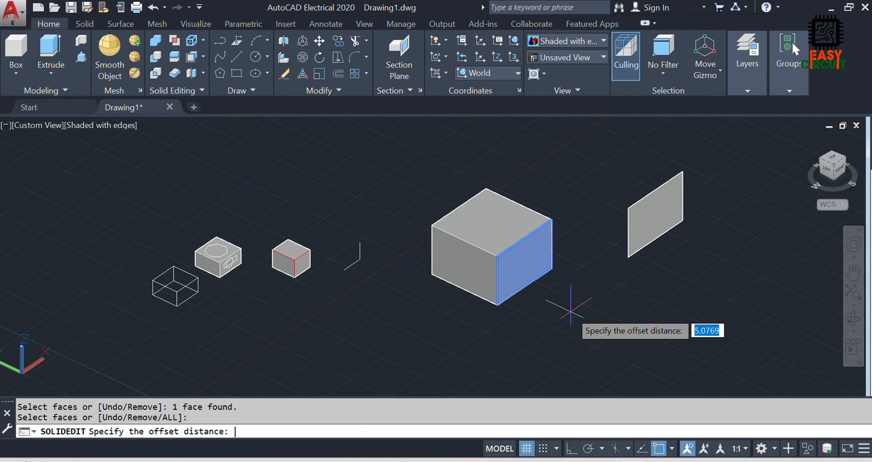
text(3)
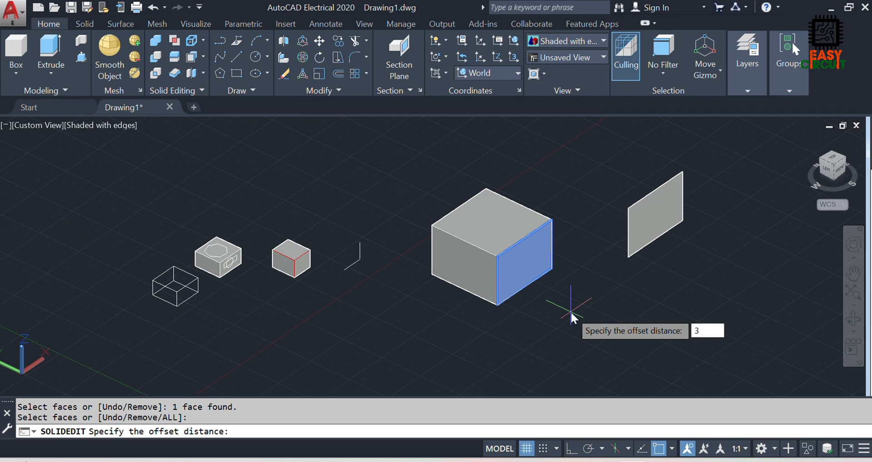
key(Return)
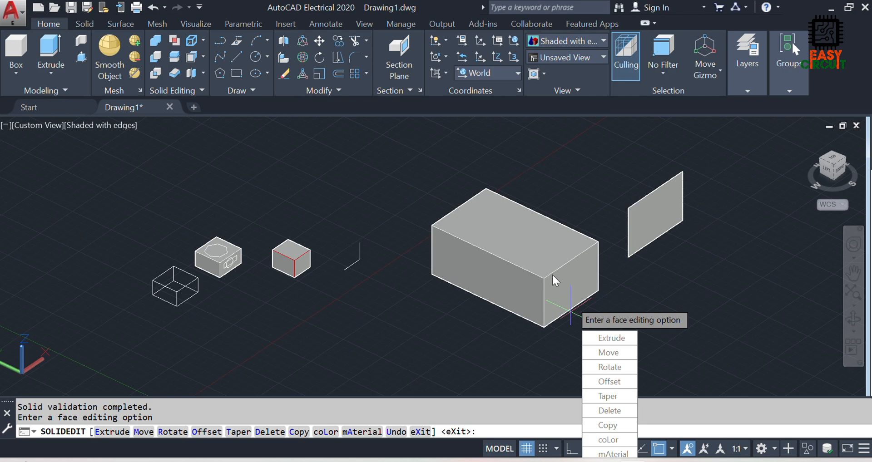
key(Return)
key(Return)
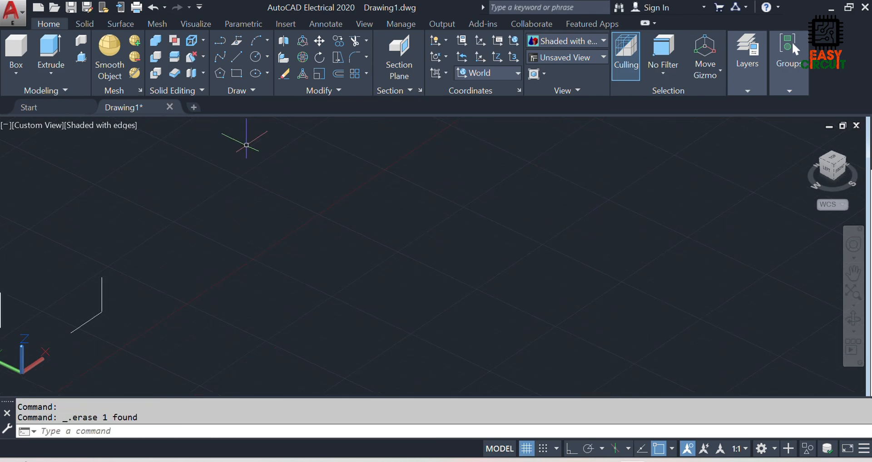
click(203, 57)
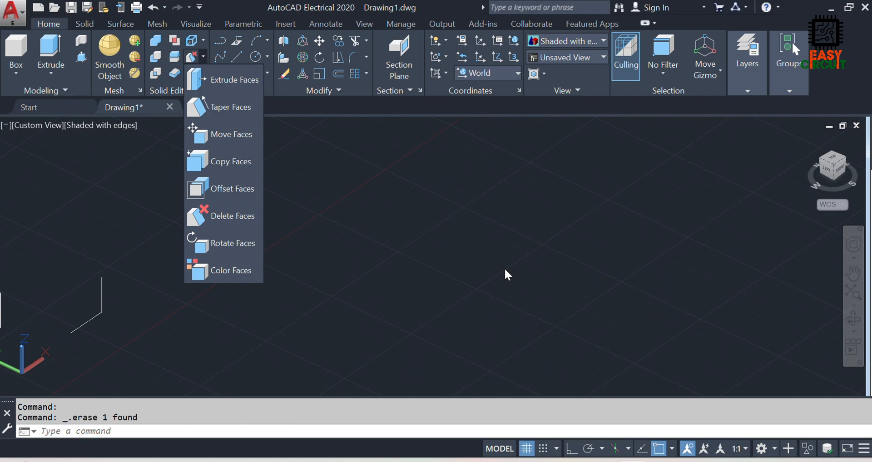
click(406, 236)
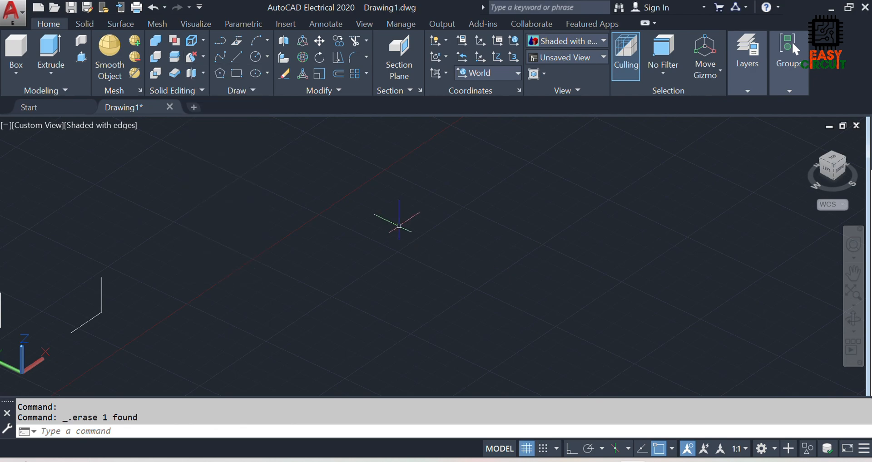
Step: Create a new solid box in the empty space beyond the copied edges
click(16, 72)
click(54, 109)
click(369, 241)
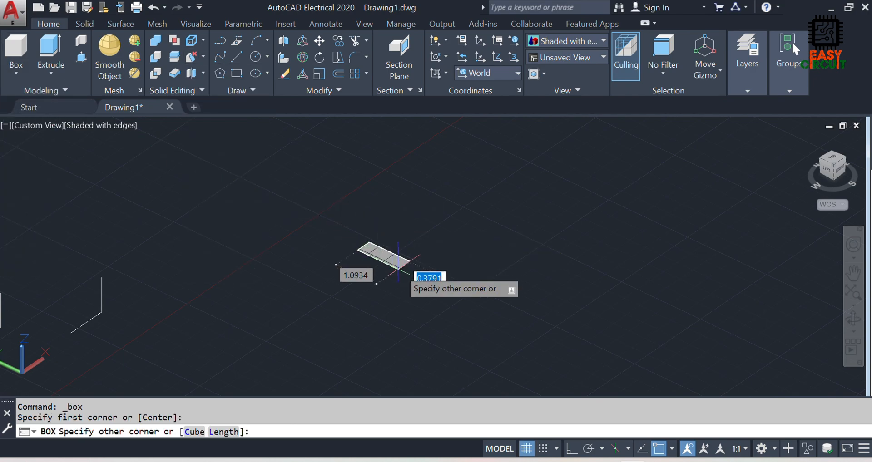
click(476, 230)
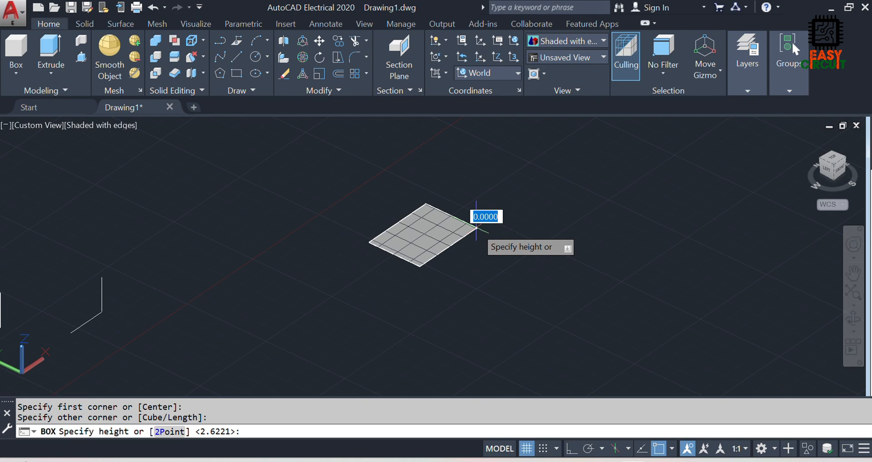
click(481, 187)
scroll(316, 310, down, 4)
scroll(370, 232, up, 3)
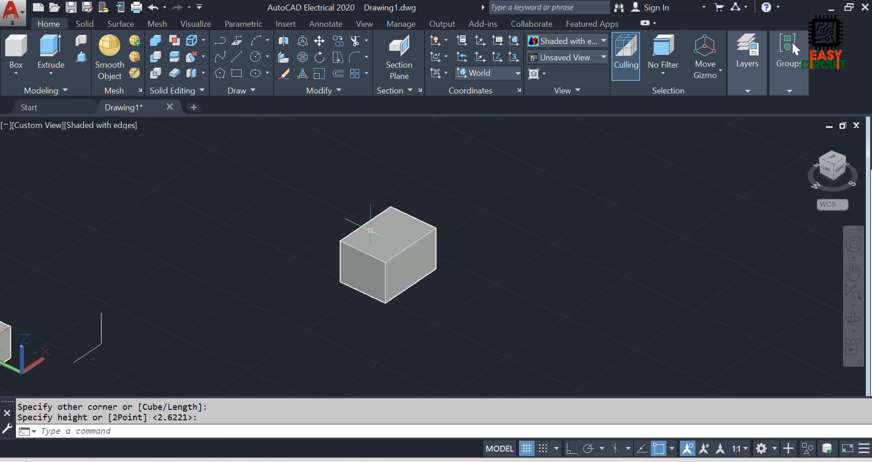
Step: Rotate the new box's right-hand visible side face by 20 degrees about its bottom edge with Rotate Faces
click(203, 53)
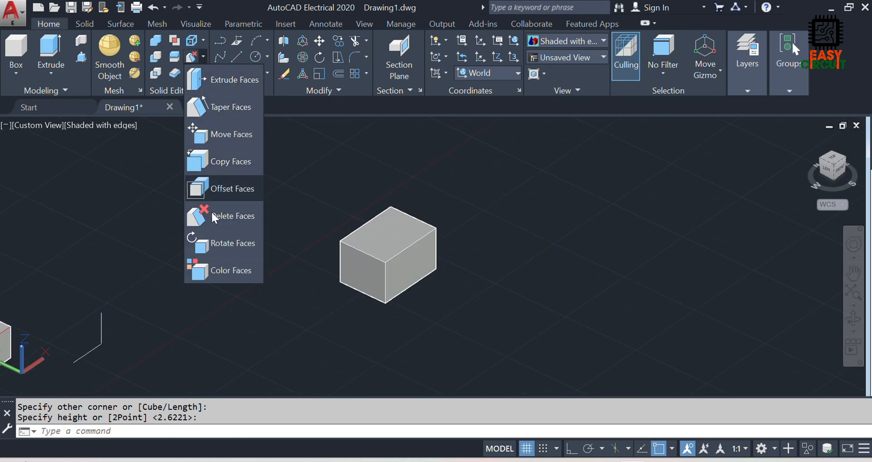
click(215, 241)
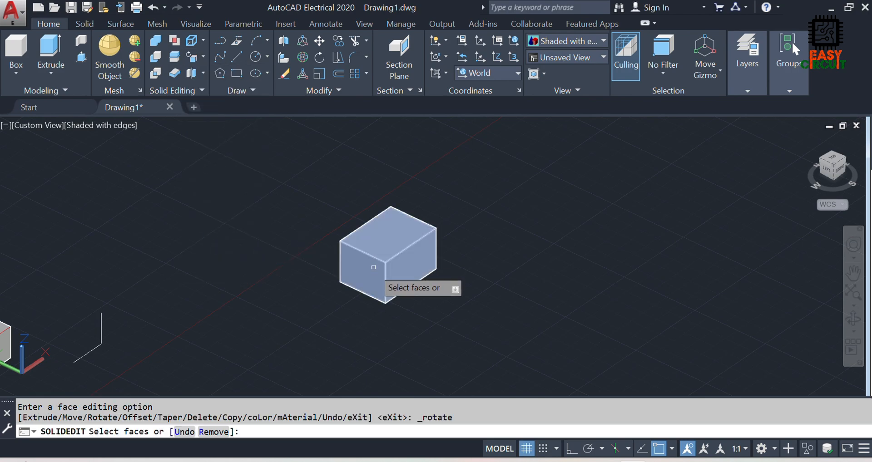
click(407, 269)
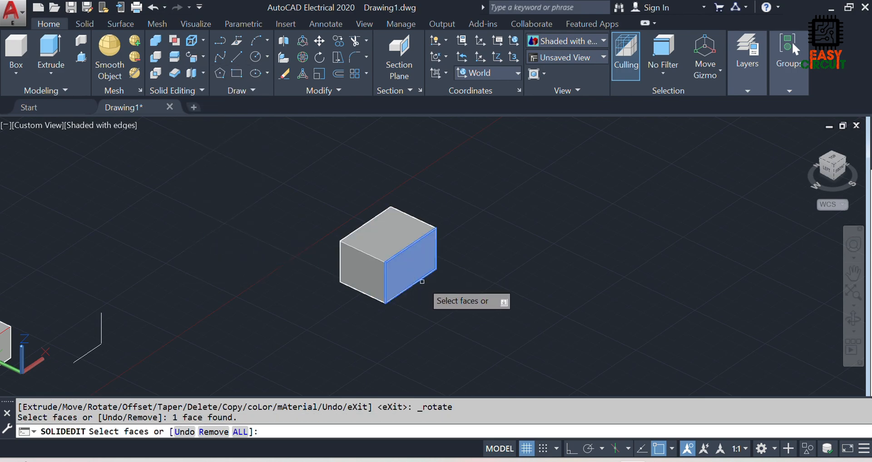
key(Return)
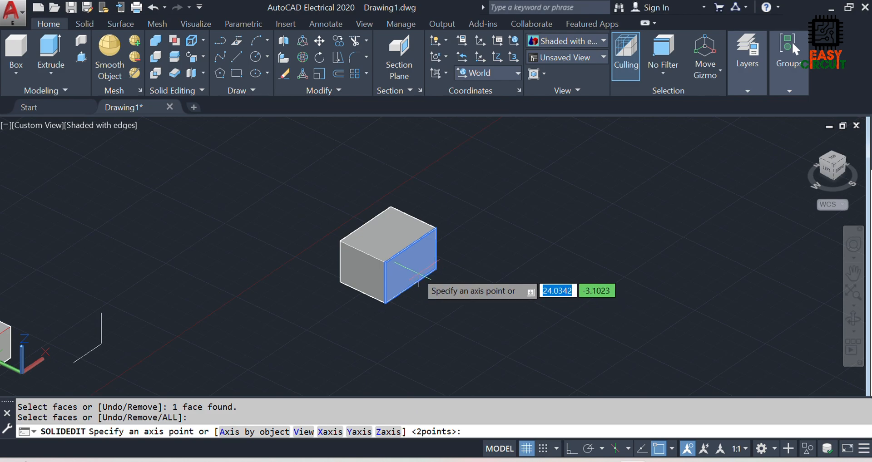
click(408, 263)
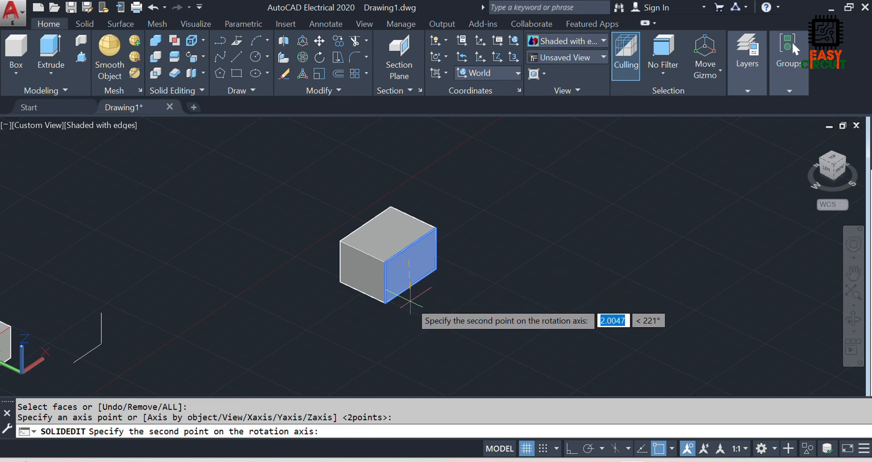
click(385, 293)
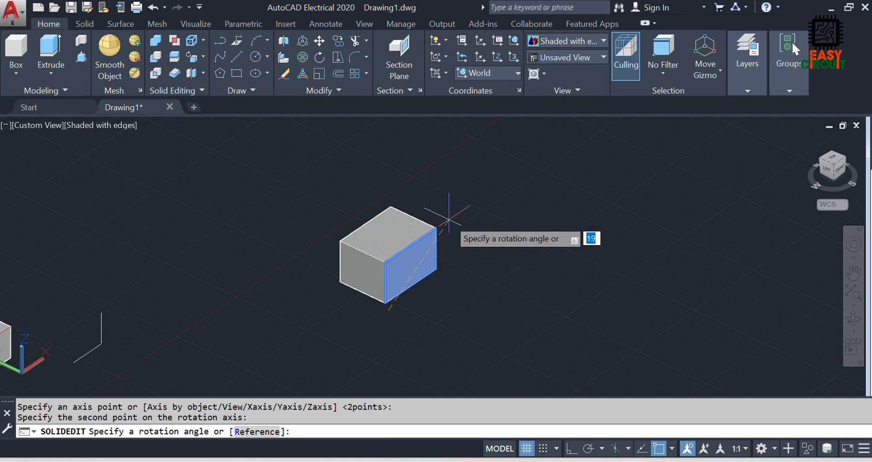
text(20)
key(Return)
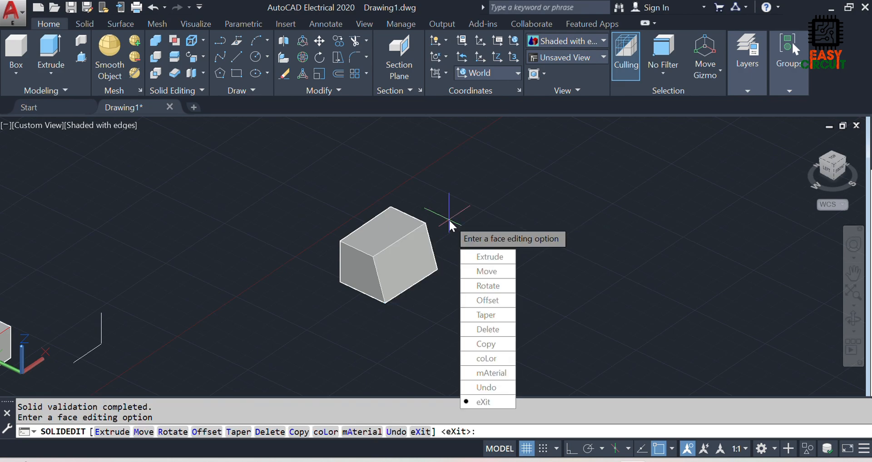
Step: Finish the Rotate Faces operation and leave solid editing
key(Return)
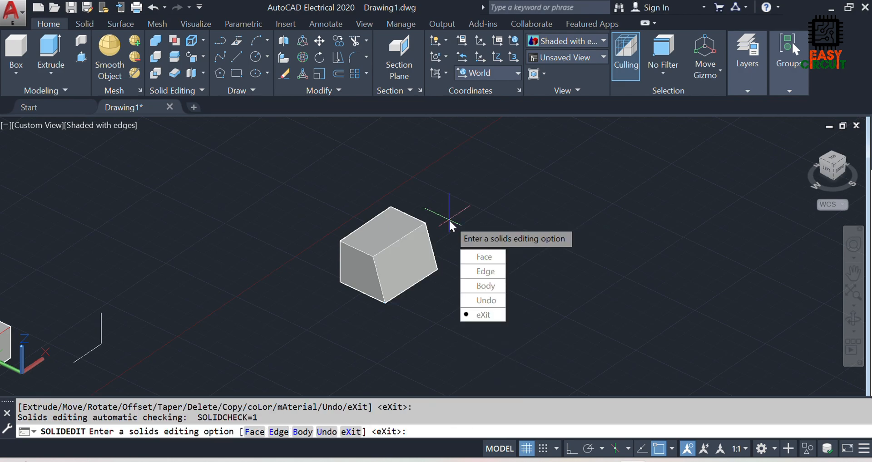
key(Return)
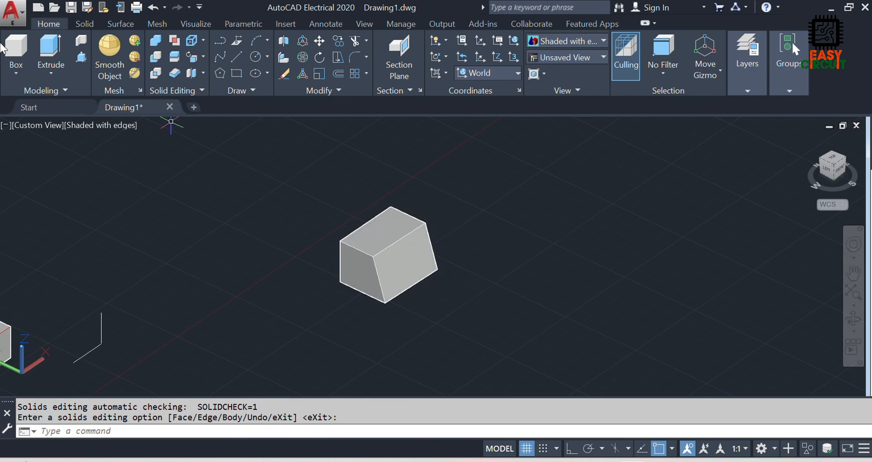
click(203, 58)
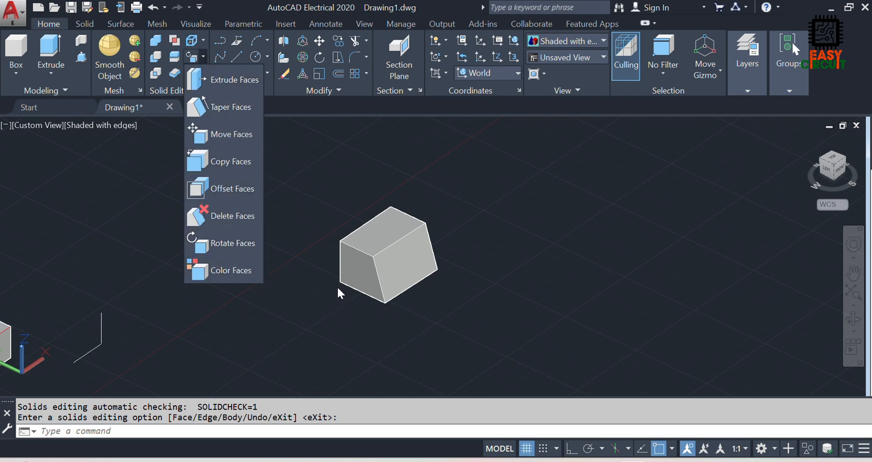
scroll(432, 224, down, 5)
scroll(359, 221, up, 4)
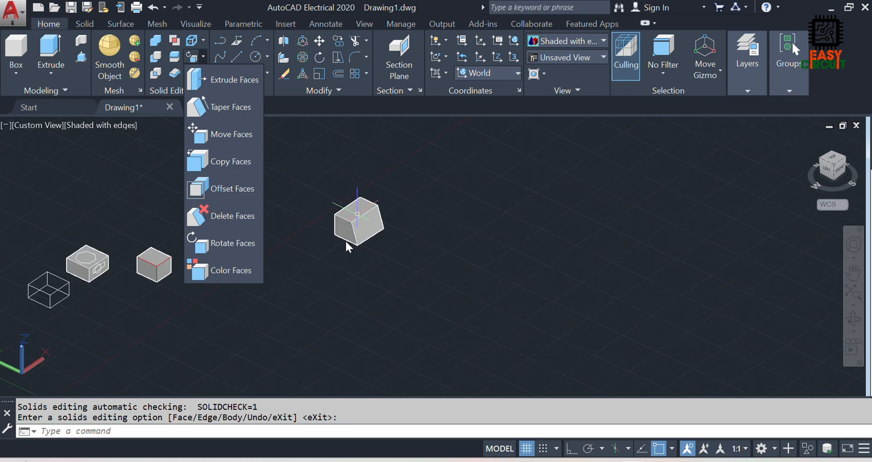
click(301, 284)
click(373, 222)
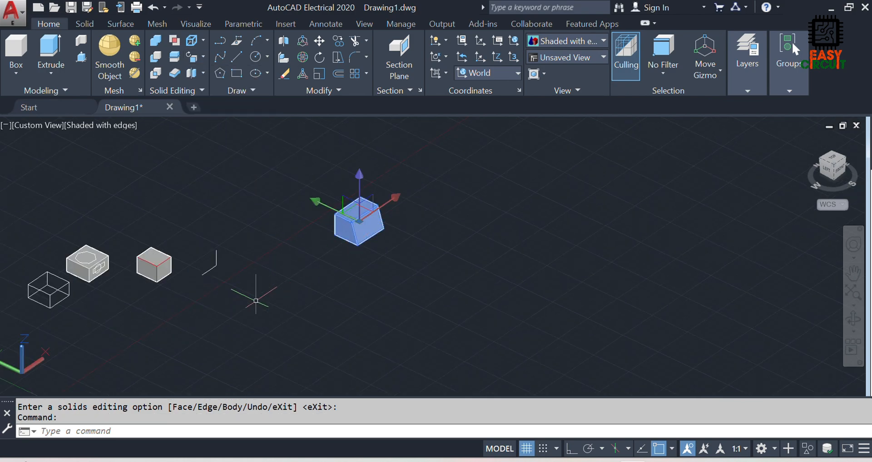
key(Escape)
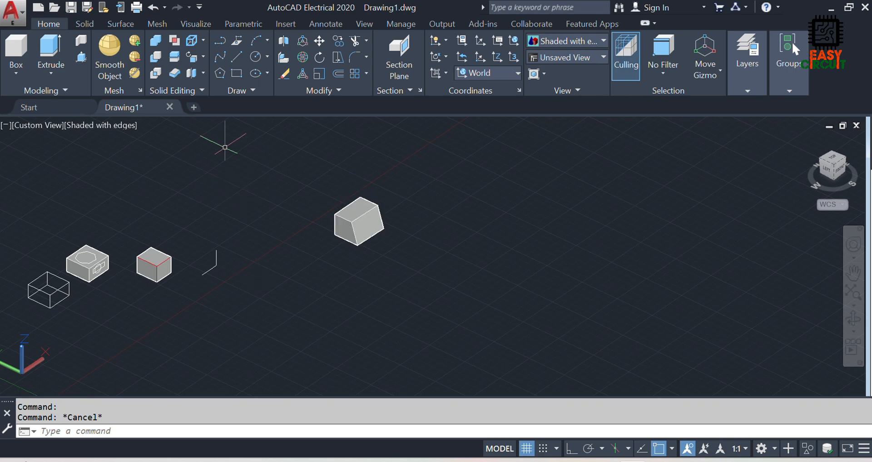
Step: Color the slanted side face of the rotated-face solid green, index color 100, with Color Faces
click(201, 57)
click(204, 268)
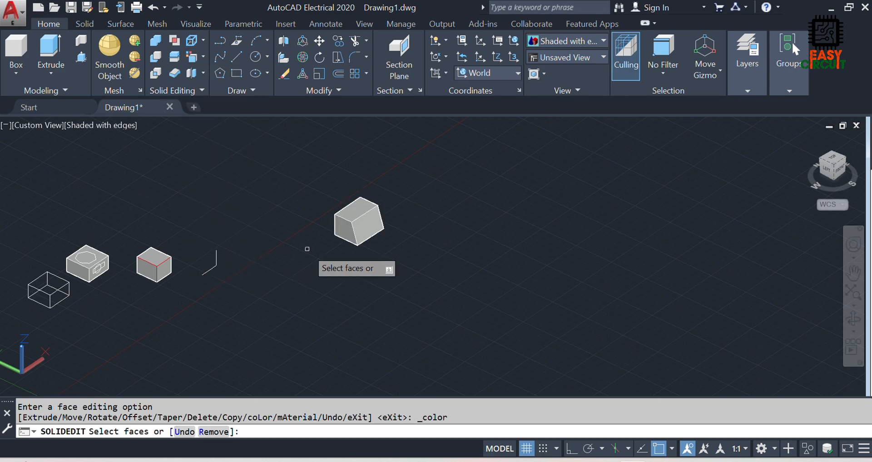
click(369, 226)
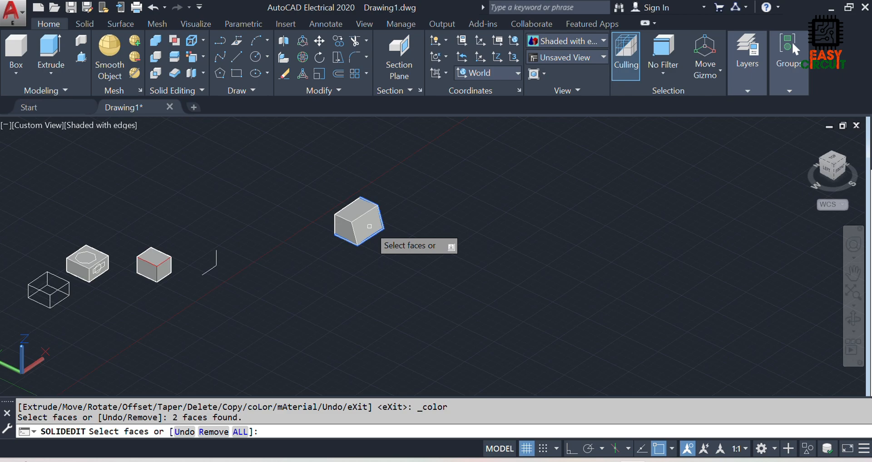
scroll(369, 226, up, 3)
click(368, 226)
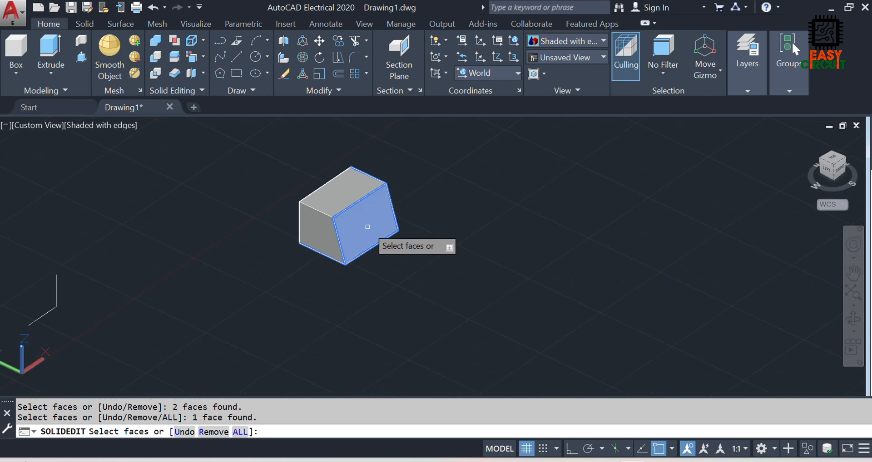
key(Return)
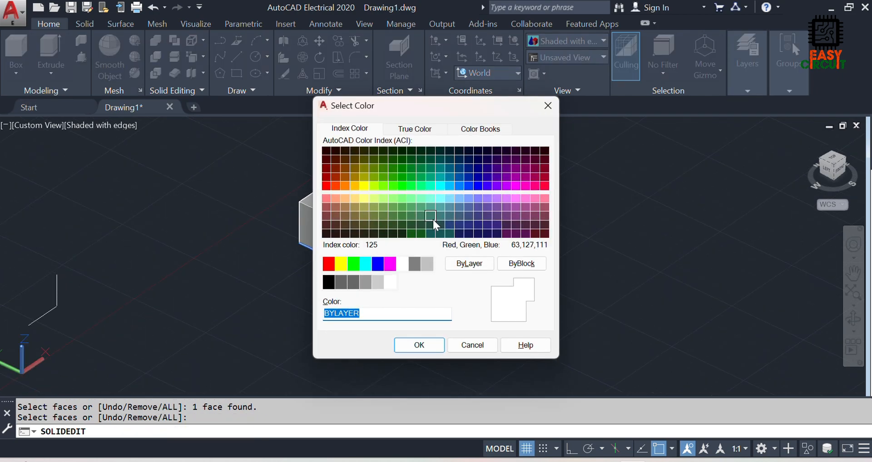
click(411, 186)
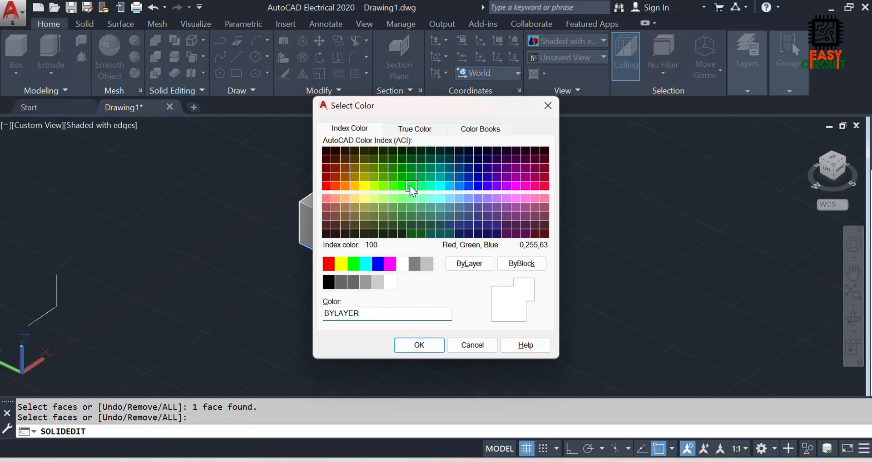
click(422, 343)
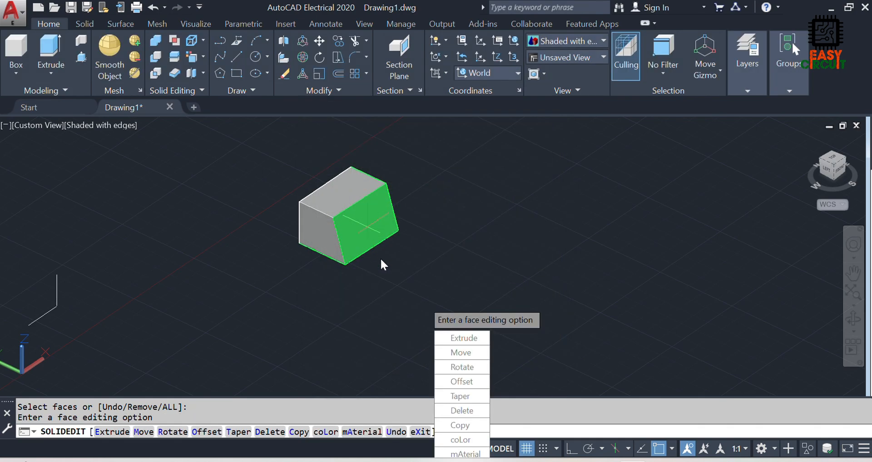
key(Escape)
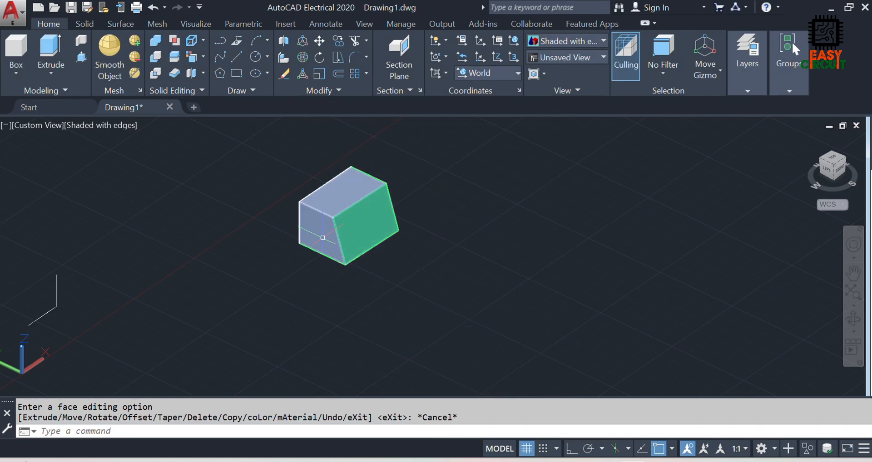
Step: Color the solid's left-hand visible side face orange-red, index color 20, with Color Faces
click(204, 55)
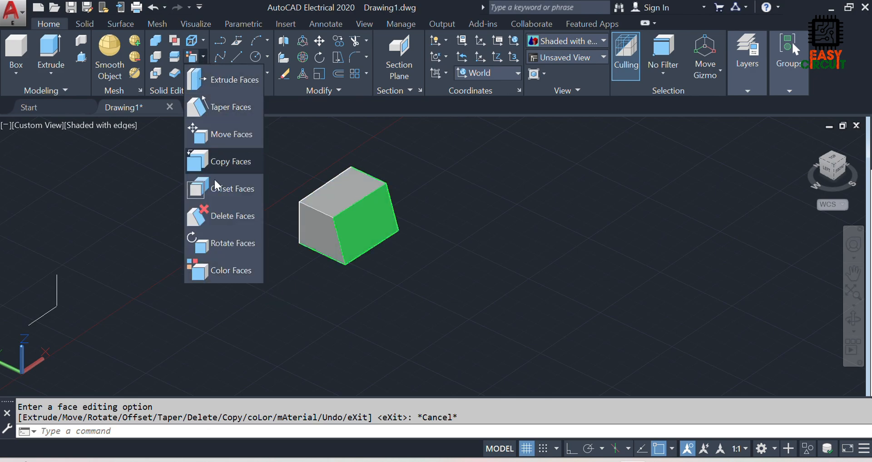
click(203, 273)
click(323, 248)
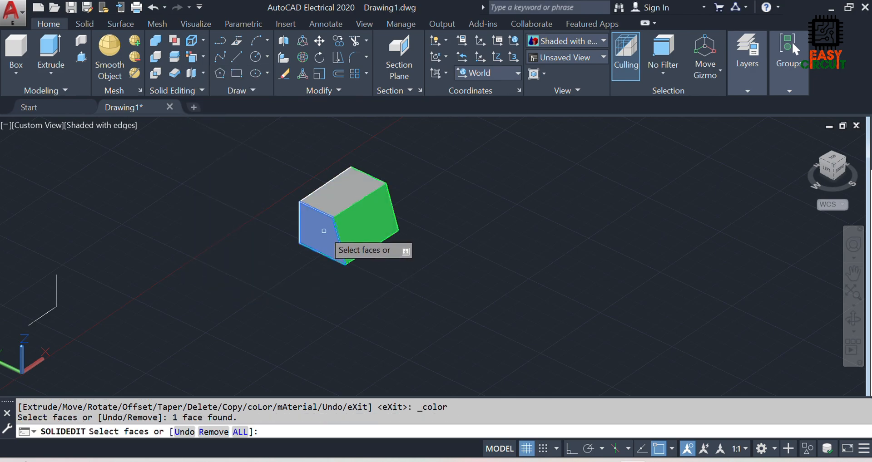
key(Return)
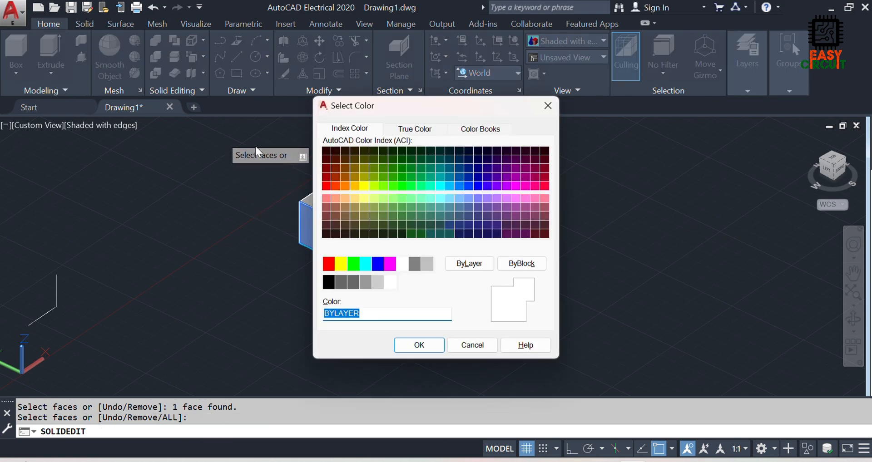
click(338, 186)
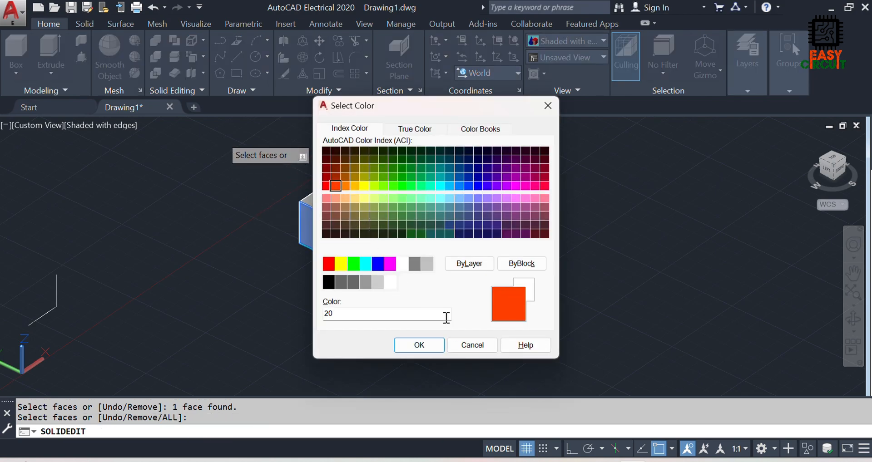
click(427, 350)
key(Return)
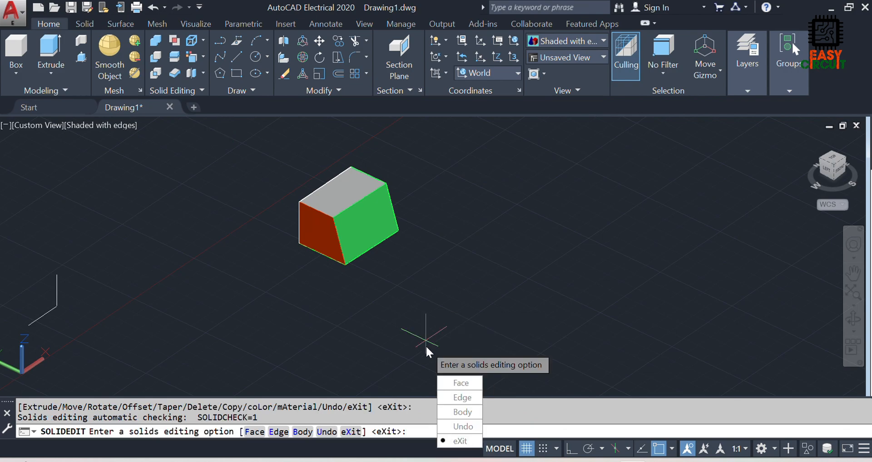
key(Return)
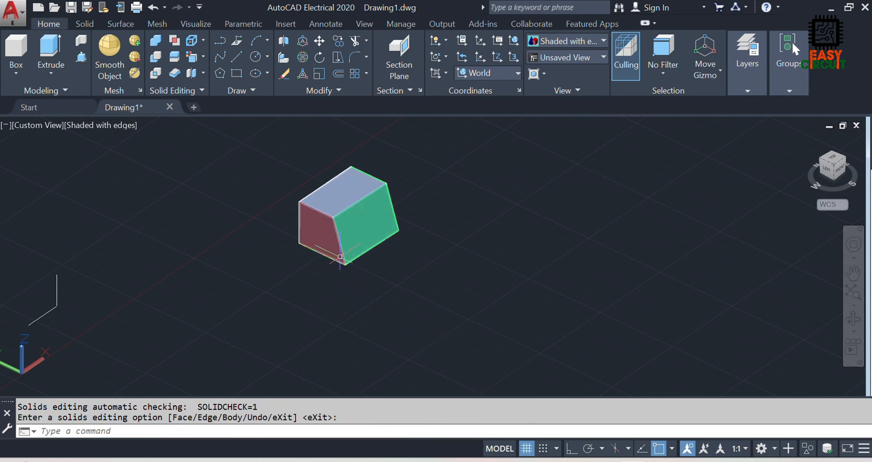
key(Escape)
Step: Delete the solid with the green and orange-red faces
scroll(490, 235, down, 2)
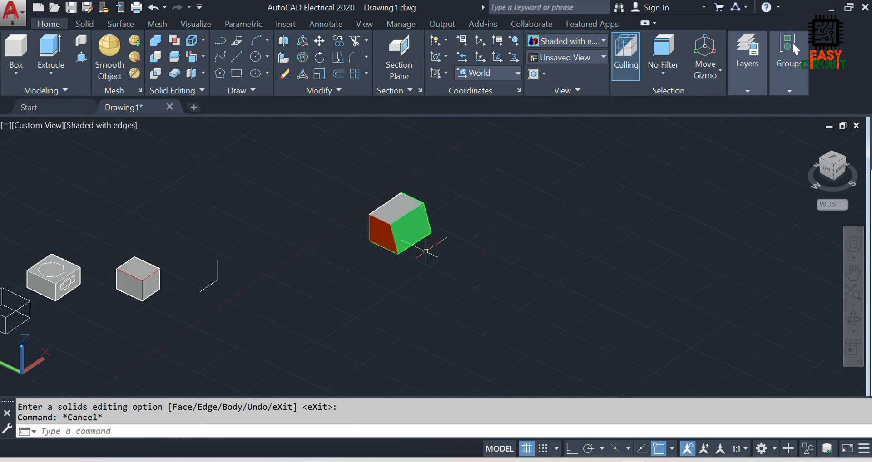
click(356, 171)
click(503, 311)
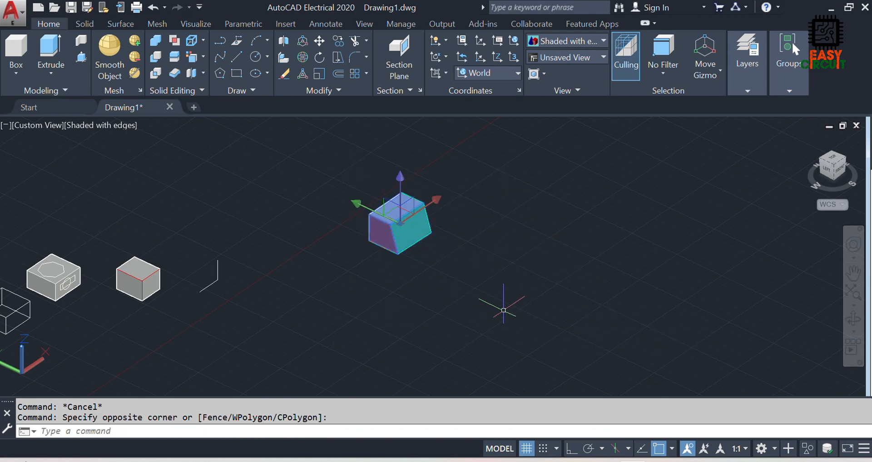
key(Delete)
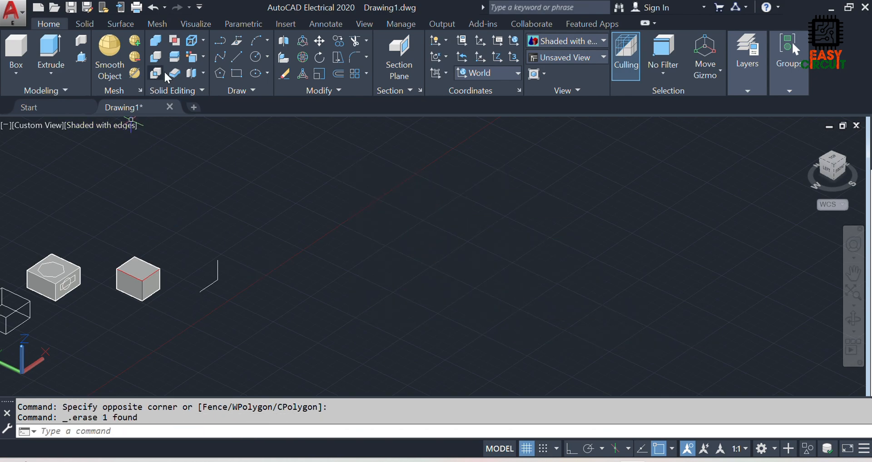
click(202, 57)
click(201, 71)
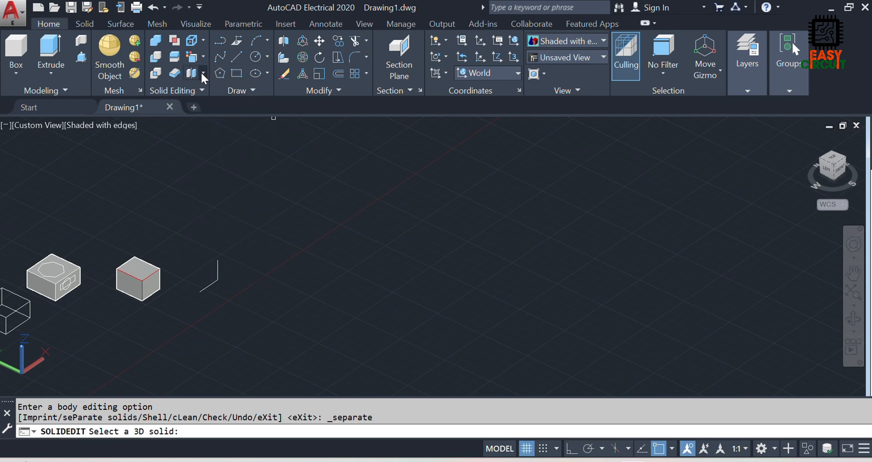
click(202, 73)
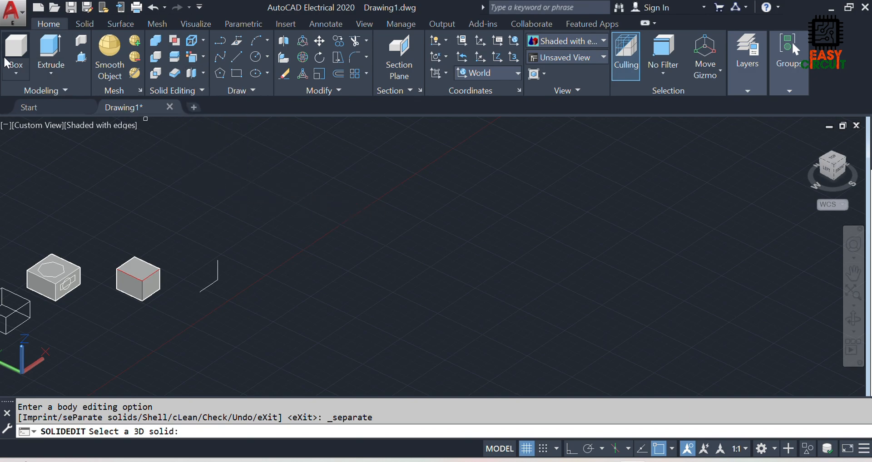
Step: Create a solid box about 2.19 high in the empty space beyond the copied edges
click(8, 72)
click(36, 97)
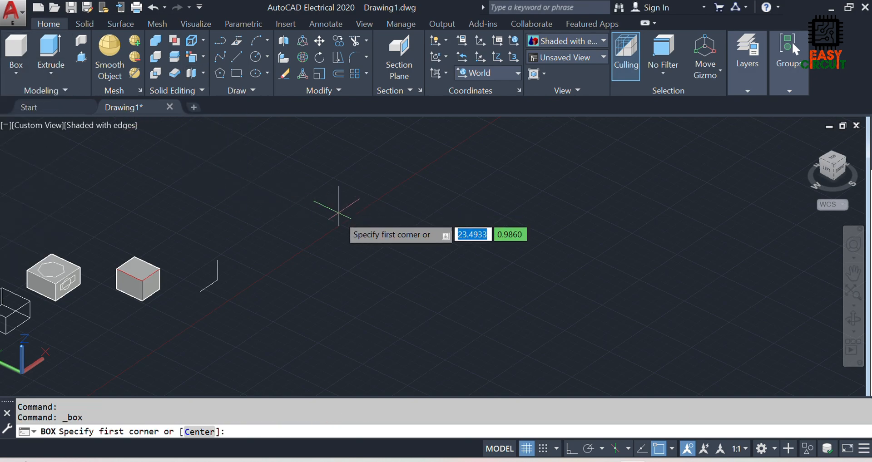
click(288, 218)
click(377, 207)
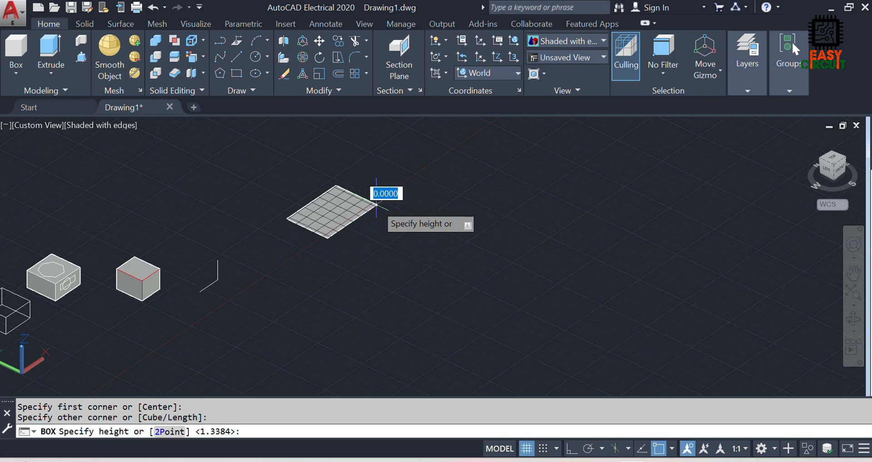
click(375, 182)
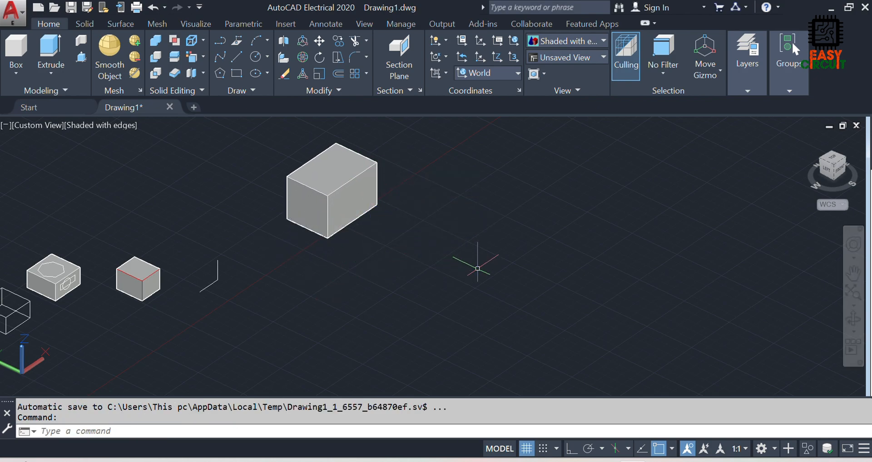
scroll(472, 263, down, 2)
scroll(346, 189, up, 2)
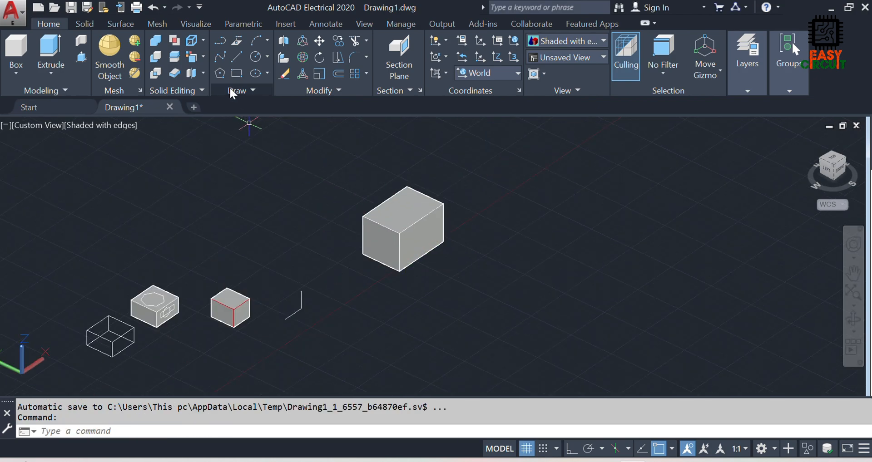
Step: Create a second, lower and wider solid box to the right of the new box, leaving a gap between them
click(204, 71)
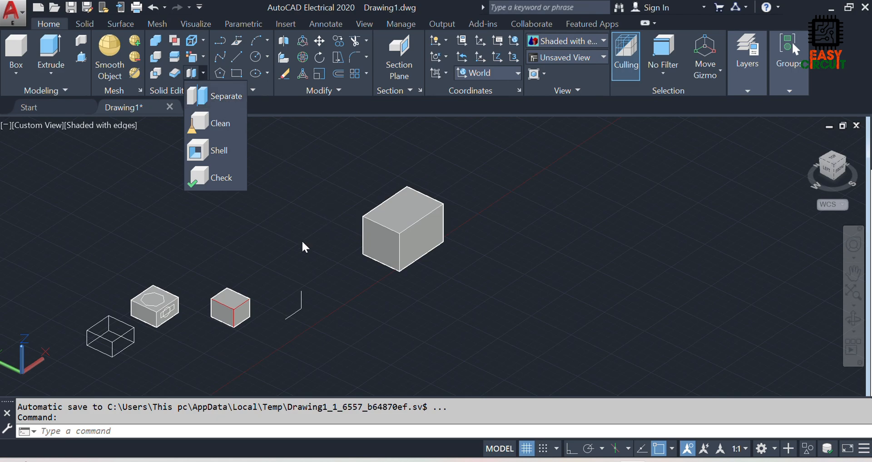
click(14, 58)
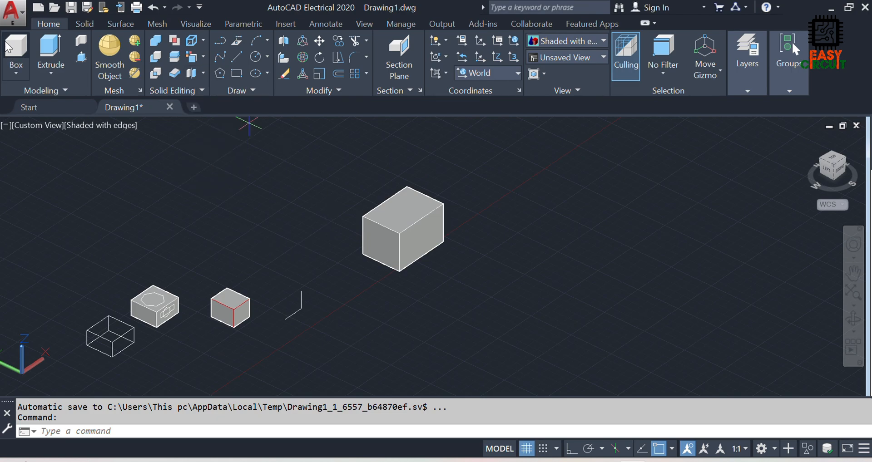
click(16, 72)
click(517, 263)
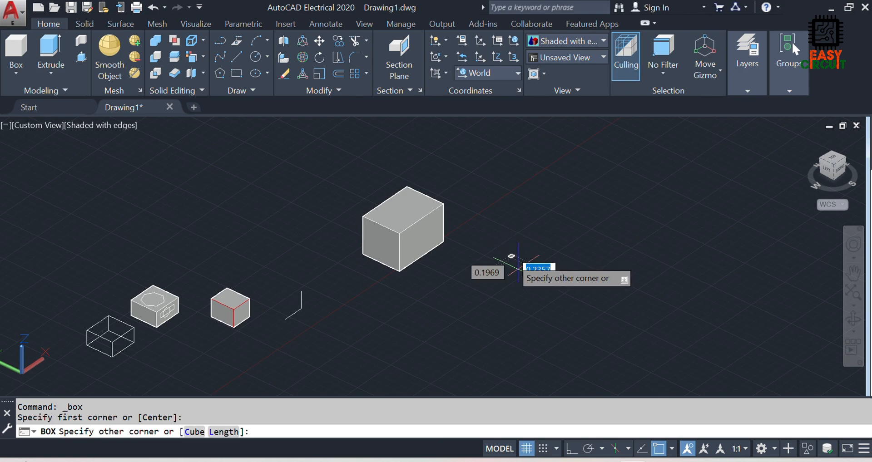
click(608, 250)
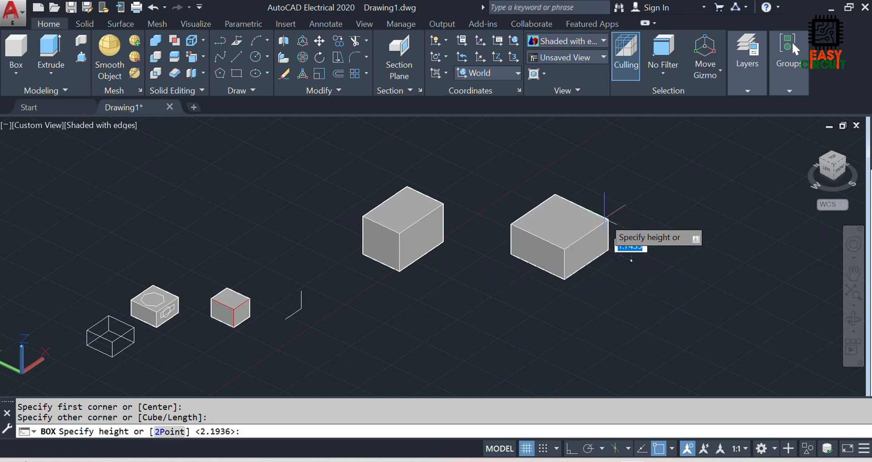
click(605, 221)
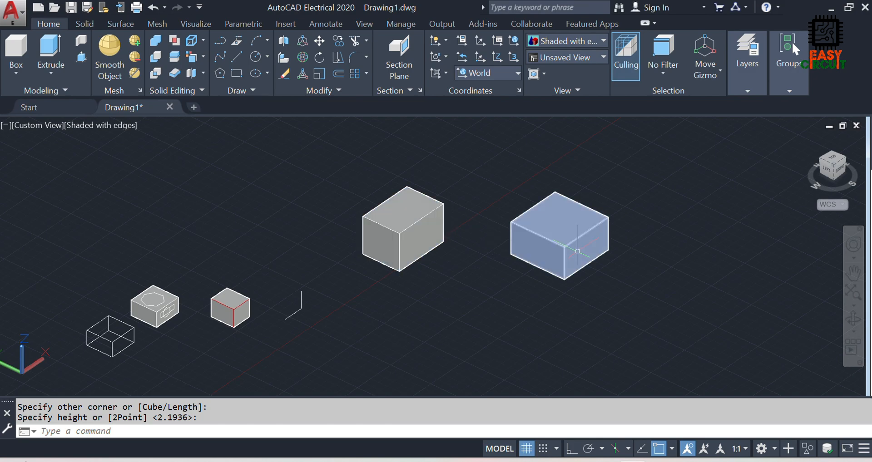
click(437, 238)
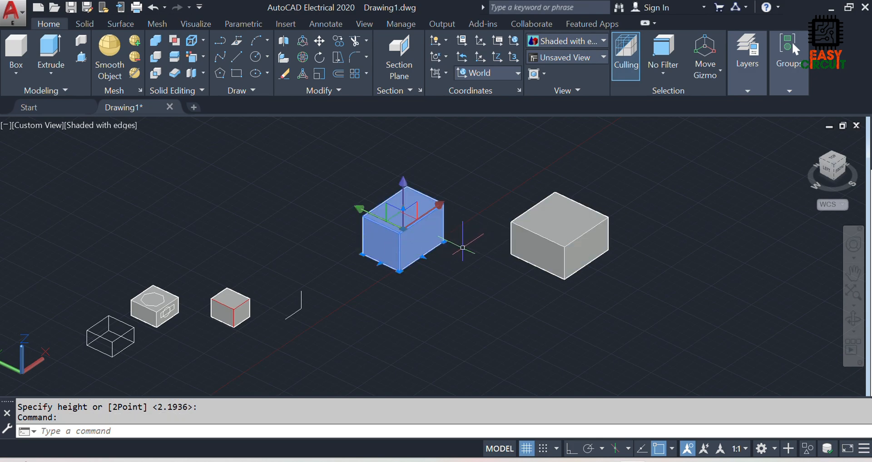
key(Escape)
click(550, 247)
key(Escape)
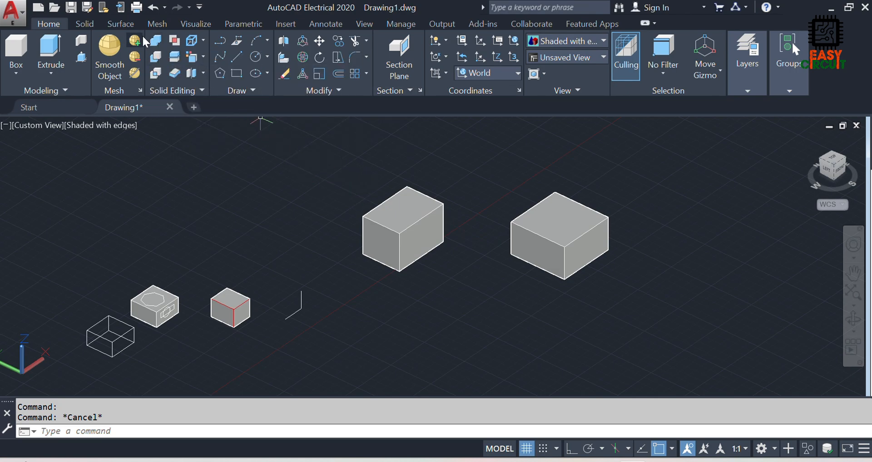
Step: Union the two neighbouring boxes into one solid, and select the combined solid to check it
click(154, 41)
click(406, 209)
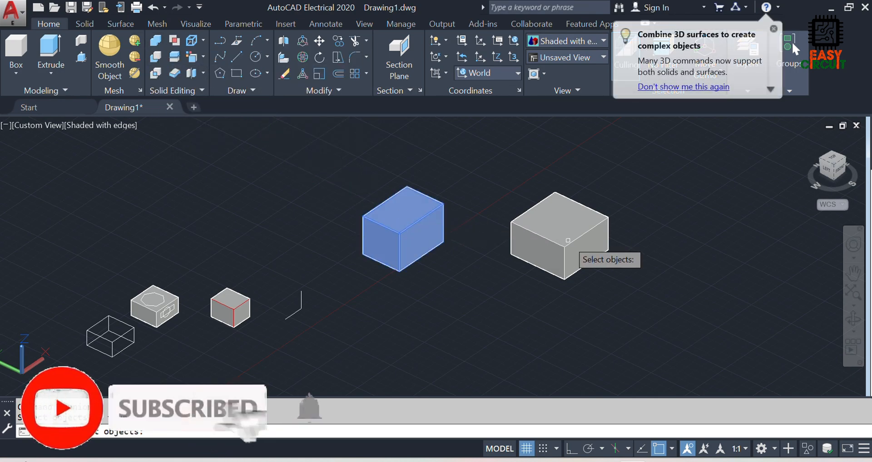
click(568, 240)
key(Return)
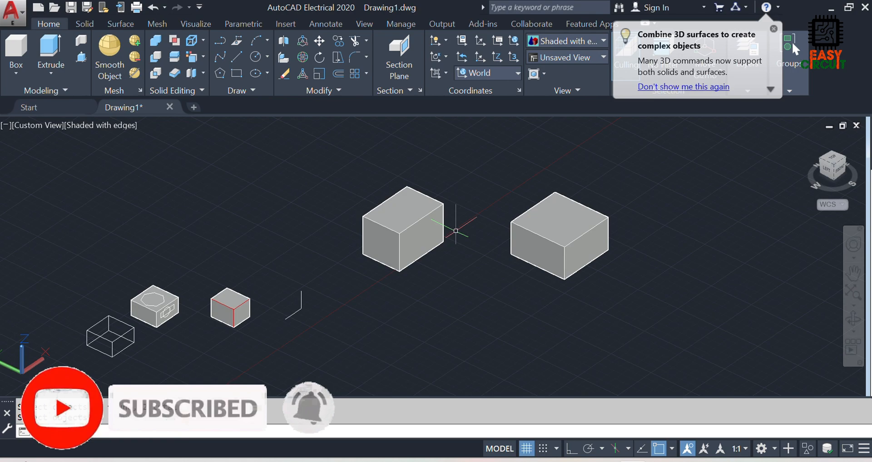
click(432, 227)
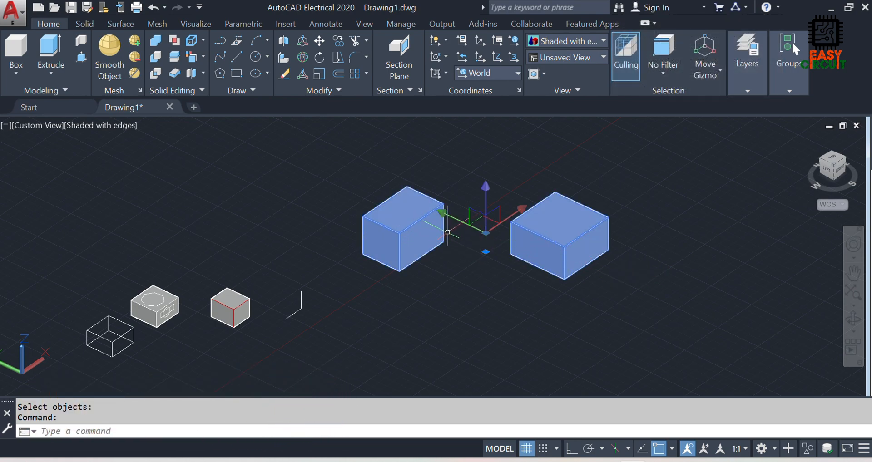
key(Escape)
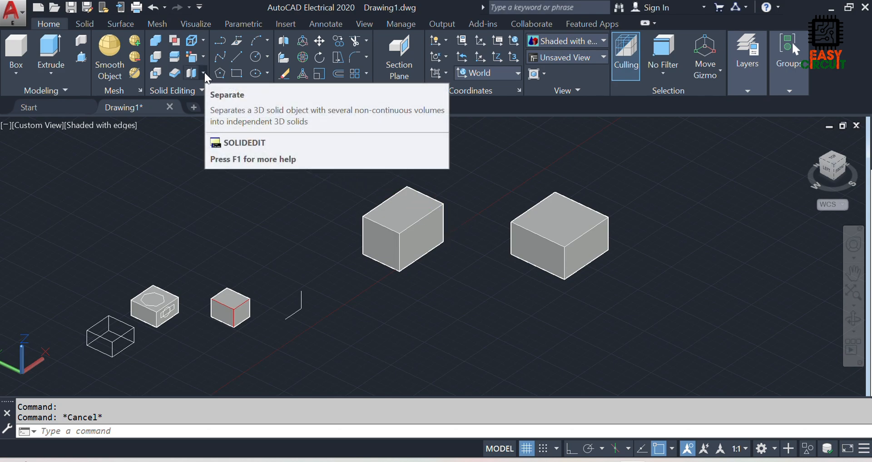
Step: Separate the combined solid into independent solids with Separate, and select each box to check it
click(191, 74)
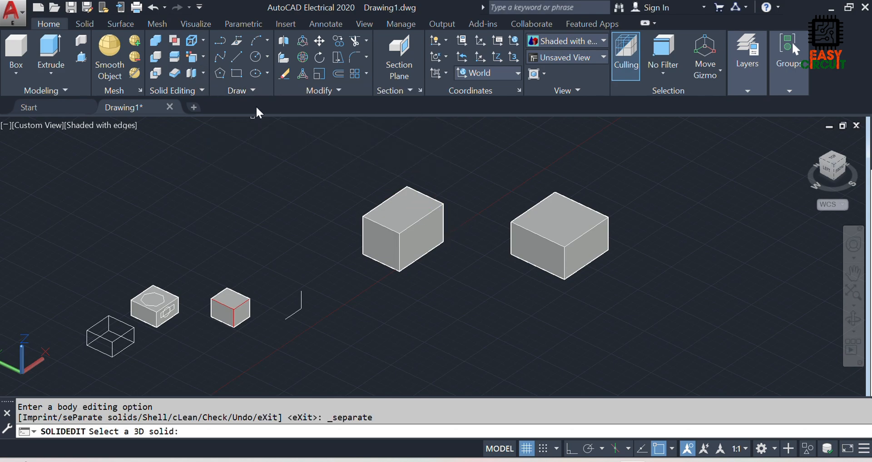
click(422, 220)
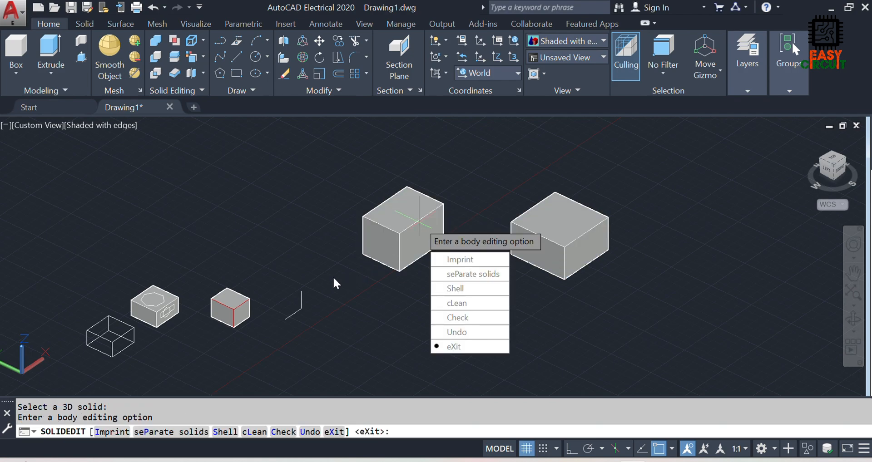
key(Return)
key(Return)
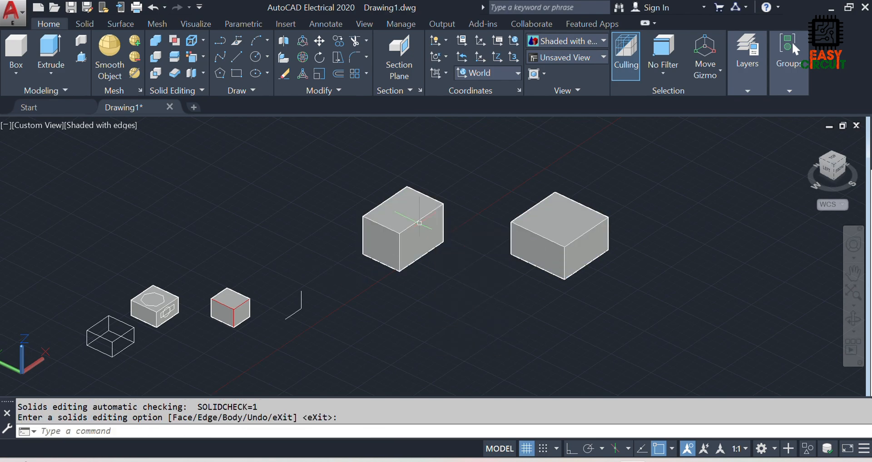
click(519, 249)
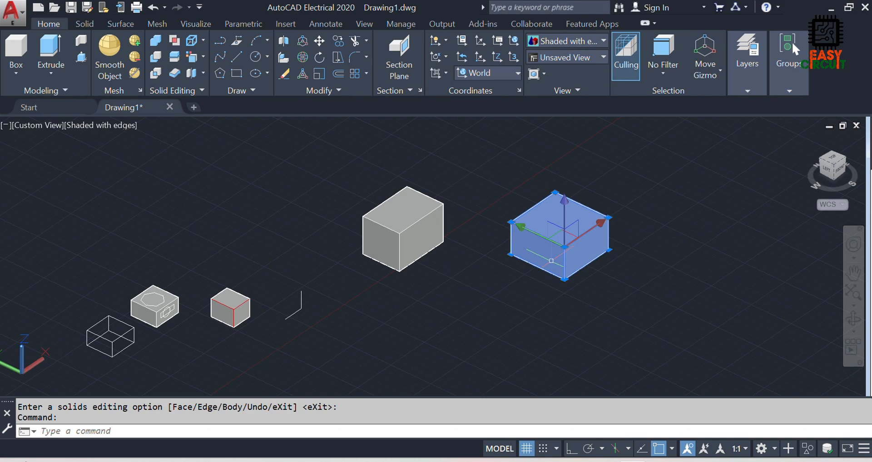
key(Escape)
click(404, 230)
key(Escape)
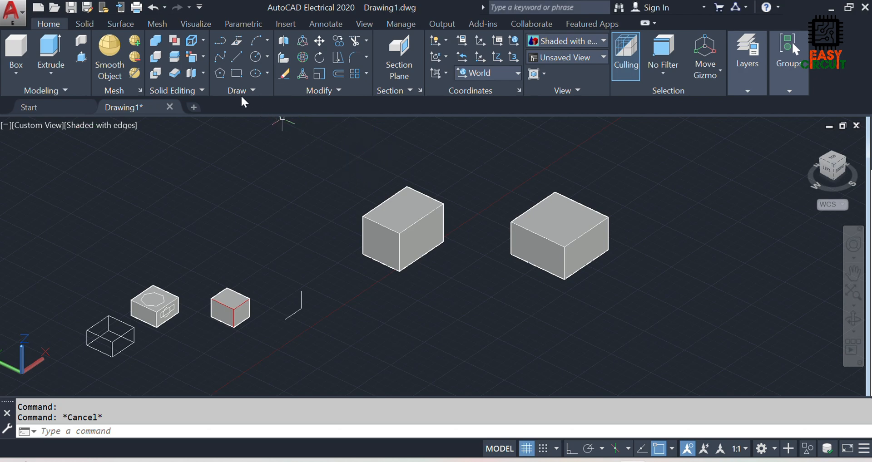
click(203, 73)
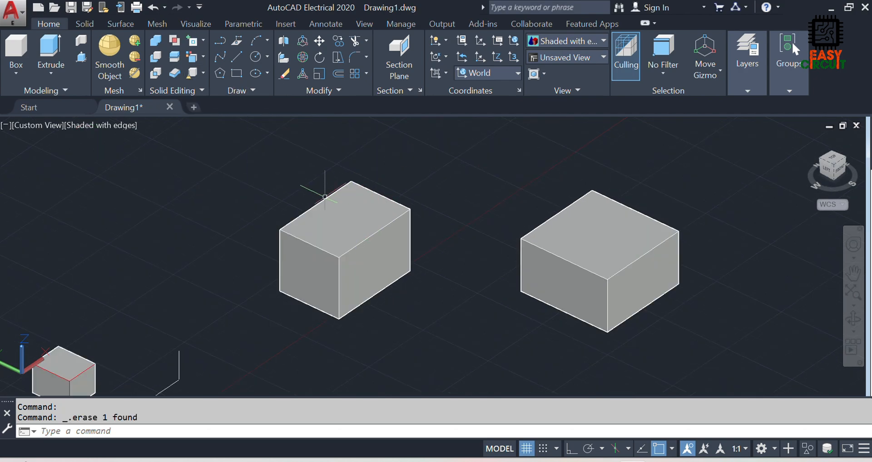
click(306, 192)
click(282, 165)
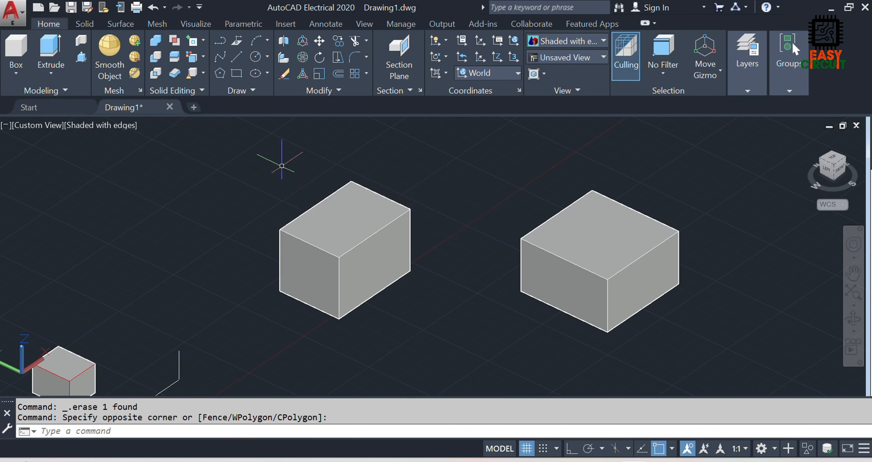
key(Escape)
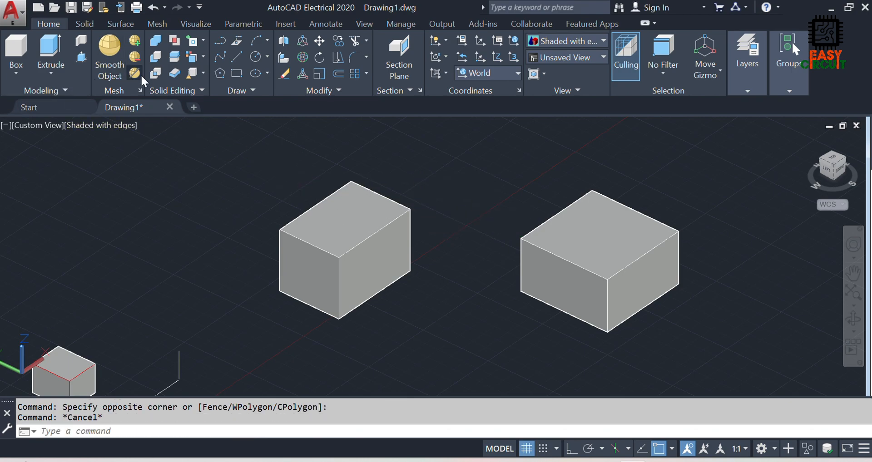
Step: Delete the two large separated boxes together
scroll(362, 171, down, 2)
click(263, 158)
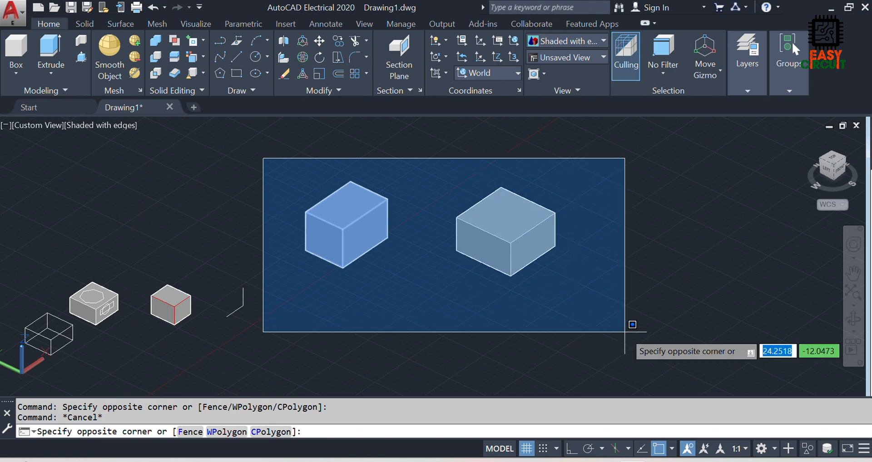
click(690, 321)
key(Delete)
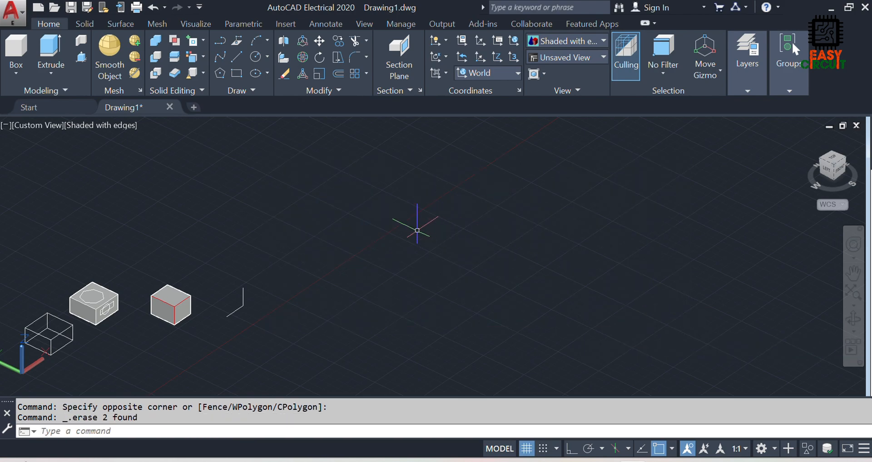
Step: Draw an open three-segment 3D polyline in the empty space beyond the copied edges, rising, crossing over and sloping down
scroll(245, 250, down, 1)
click(52, 69)
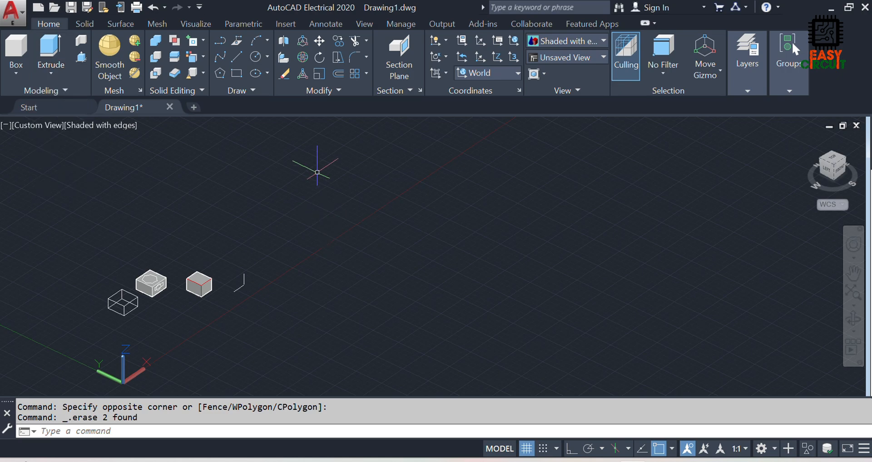
scroll(317, 172, up, 2)
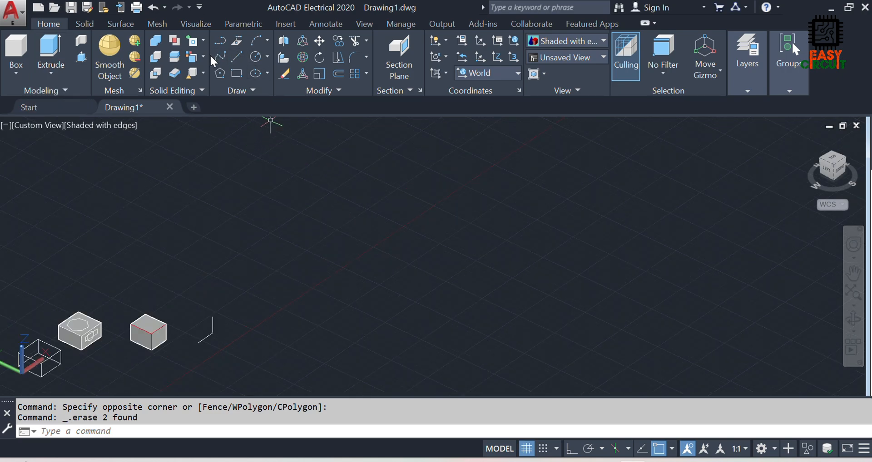
click(234, 43)
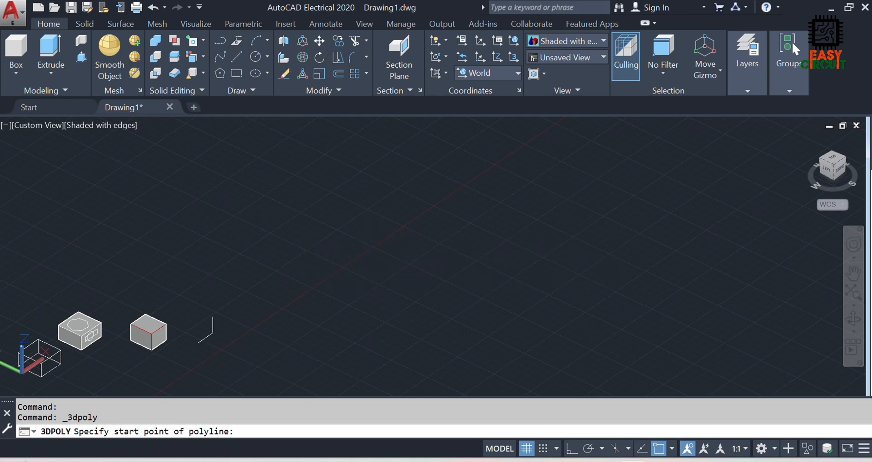
click(306, 259)
click(311, 177)
click(421, 172)
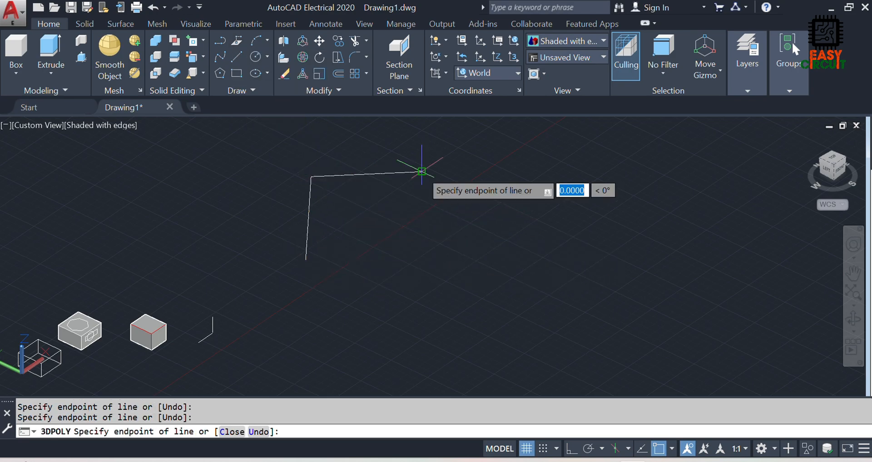
click(476, 234)
key(Return)
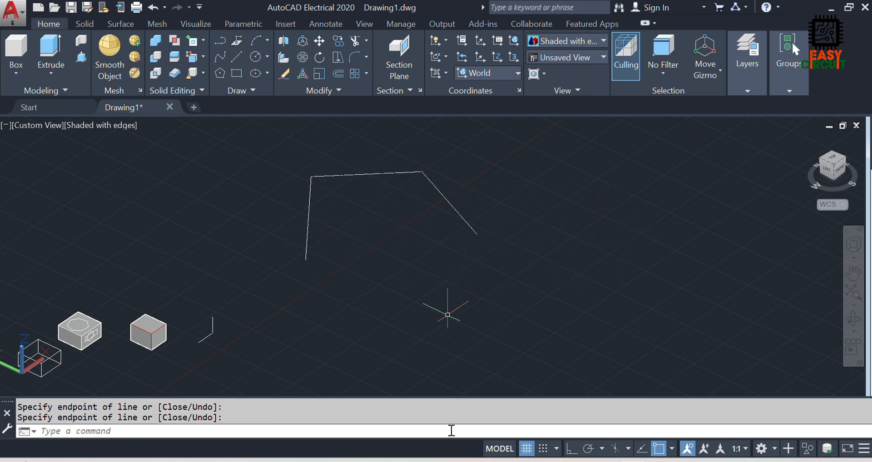
Step: Draw a circle beside the 3D polyline's first segment as the sweep profile
click(249, 57)
click(226, 225)
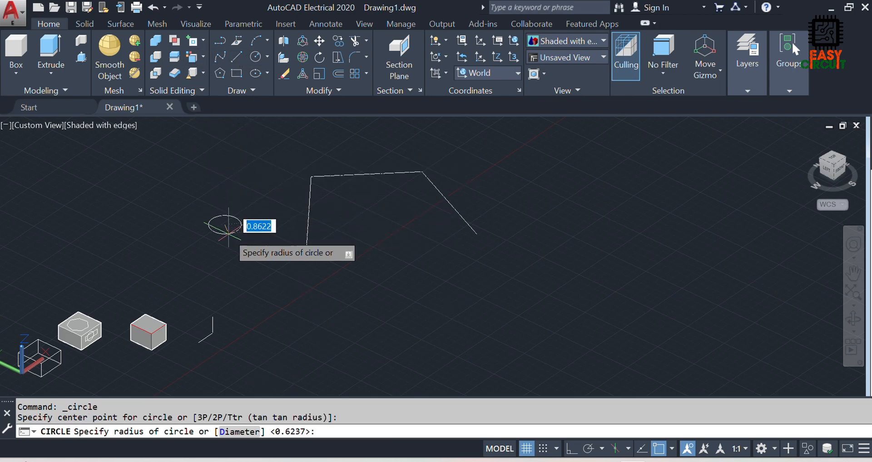
click(234, 244)
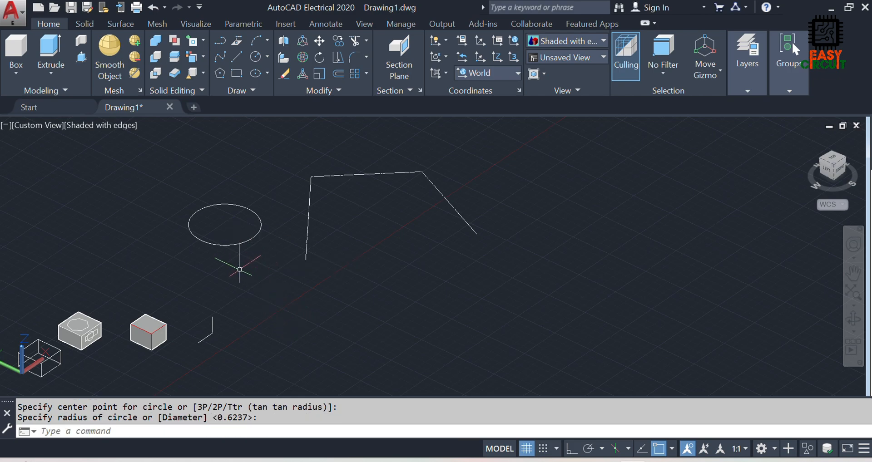
Step: Sweep the circle along the 3D polyline to create a solid bent pipe
click(58, 70)
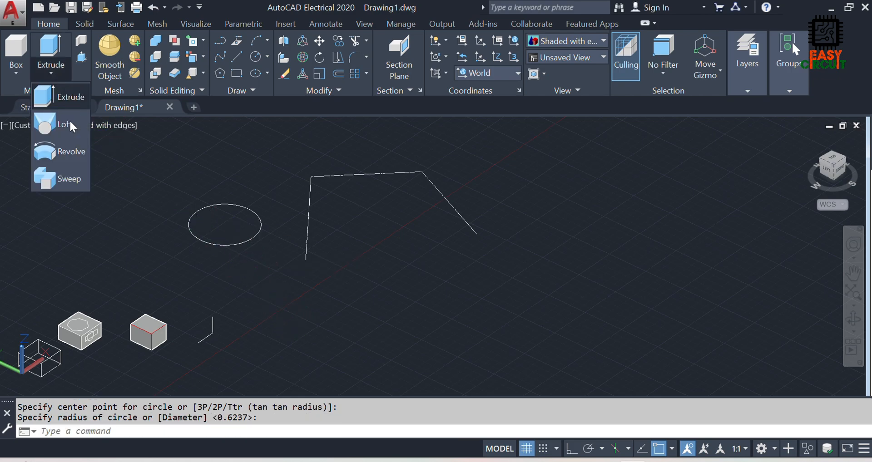
click(60, 172)
click(208, 243)
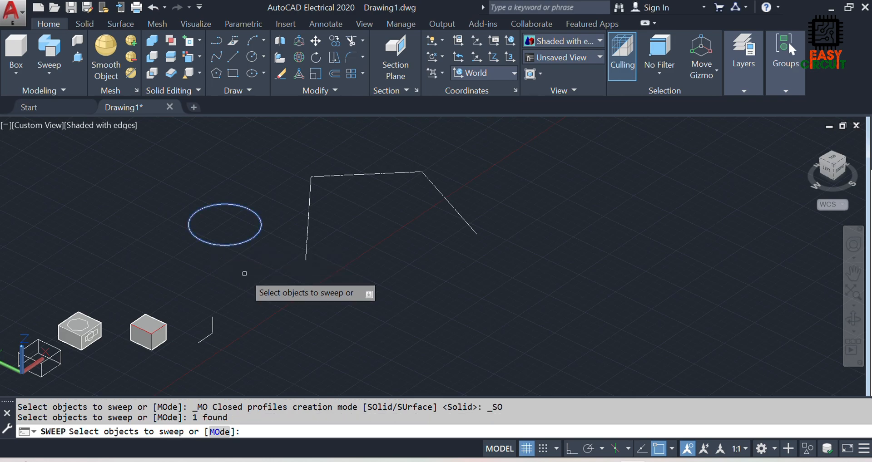
key(Return)
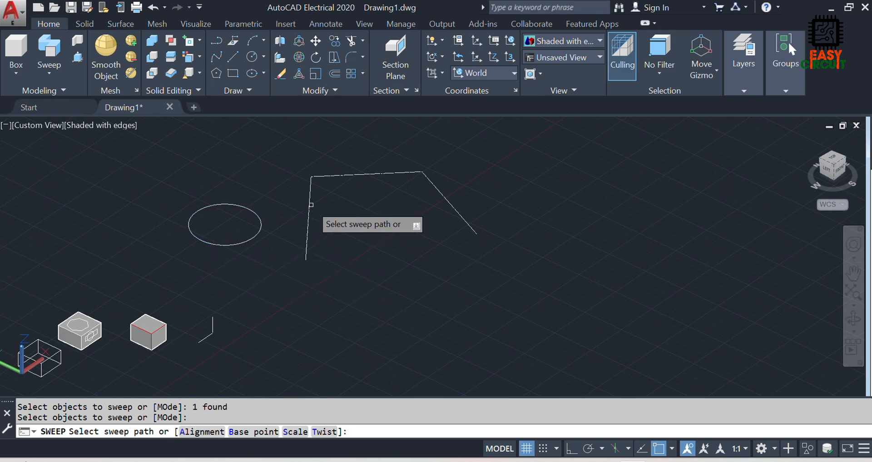
click(311, 205)
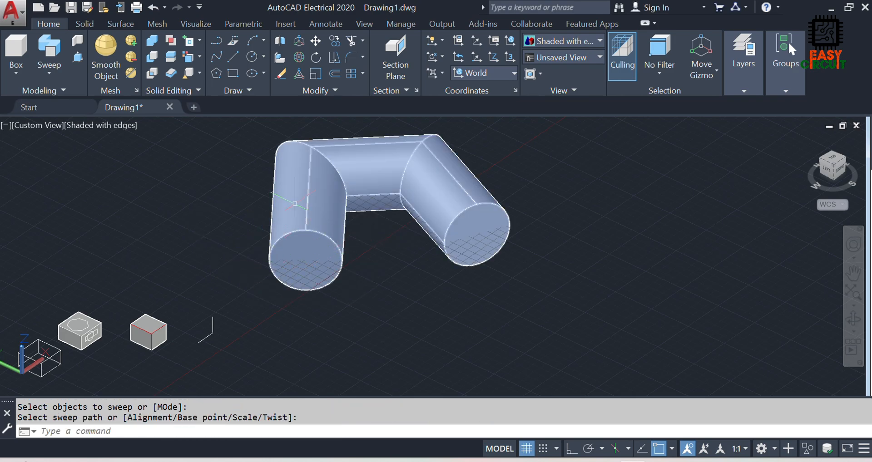
Step: Move the swept pipe solid upward along the Z axis with the move gizmo
scroll(400, 295, down, 2)
scroll(400, 295, up, 2)
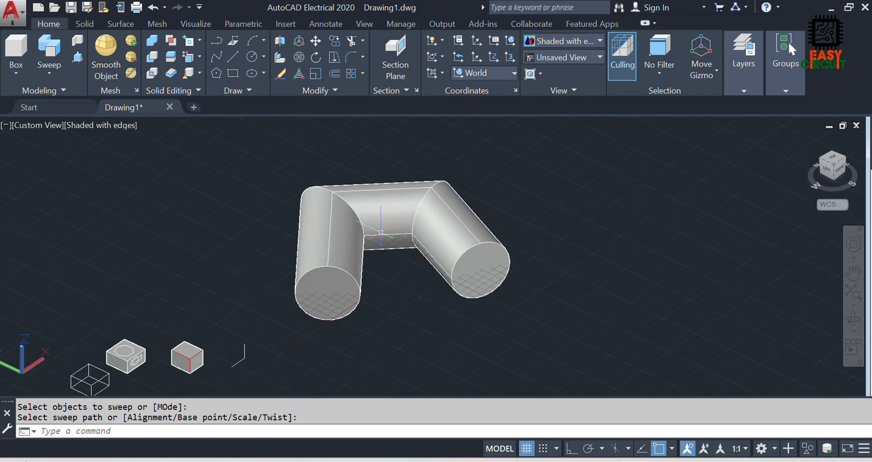
mouse_move(432, 302)
shift+middle_down()
mouse_move(428, 273)
mouse_move(447, 301)
mouse_move(420, 297)
shift+middle_up()
click(389, 201)
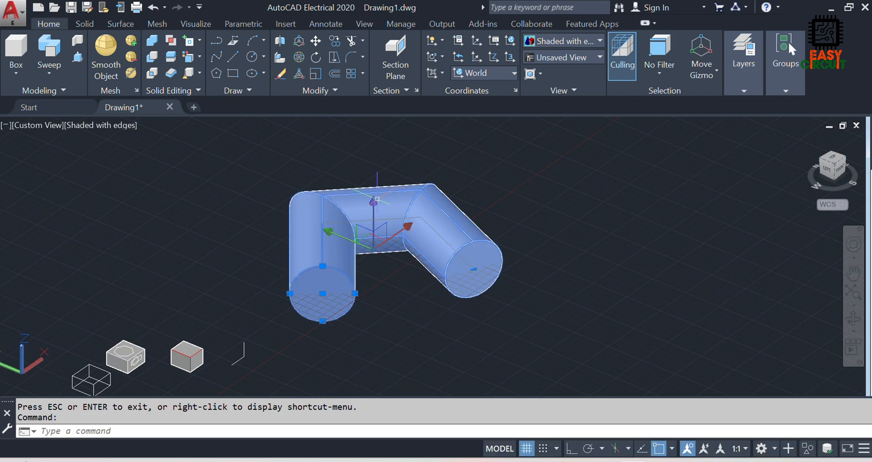
click(377, 239)
click(385, 193)
key(Escape)
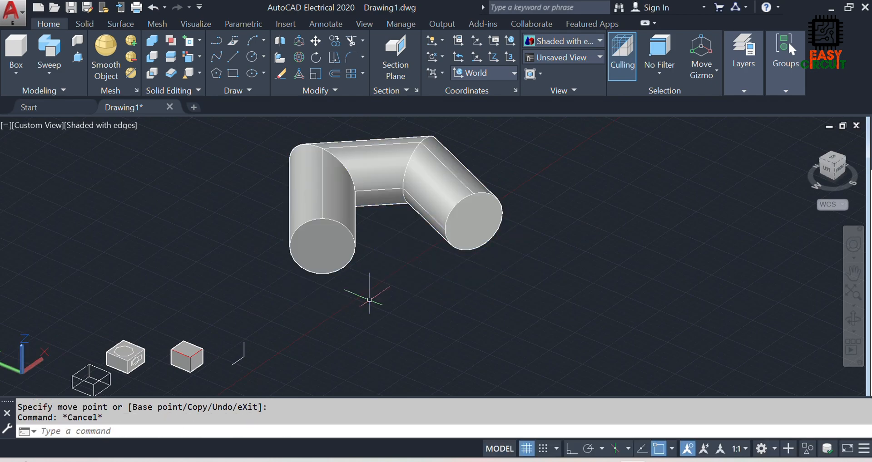
Step: Shell the swept pipe solid with both circular end faces removed, using an offset distance of 0.01
scroll(370, 299, down, 2)
scroll(335, 263, up, 1)
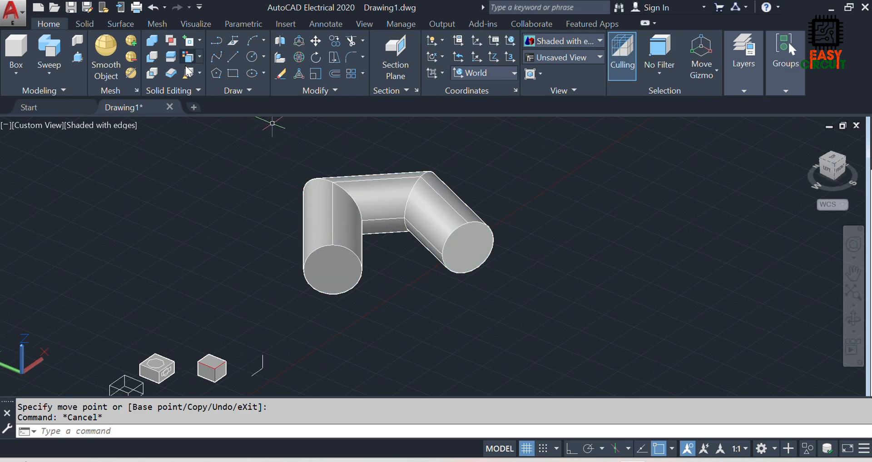
click(201, 75)
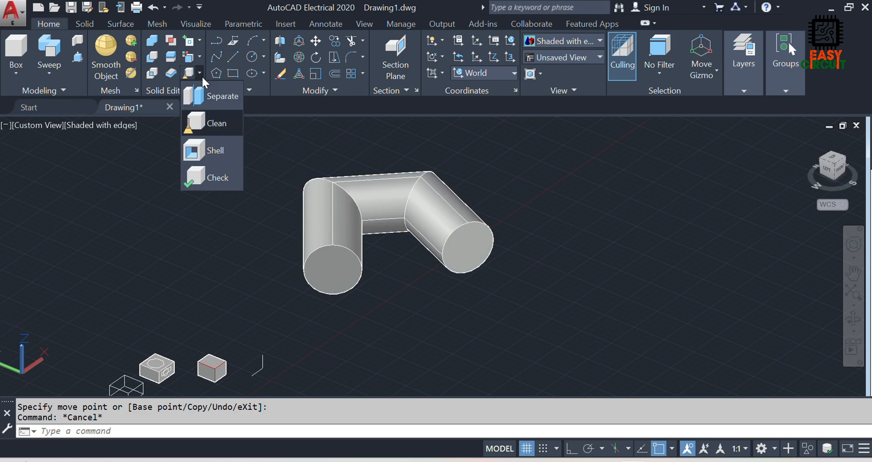
click(201, 155)
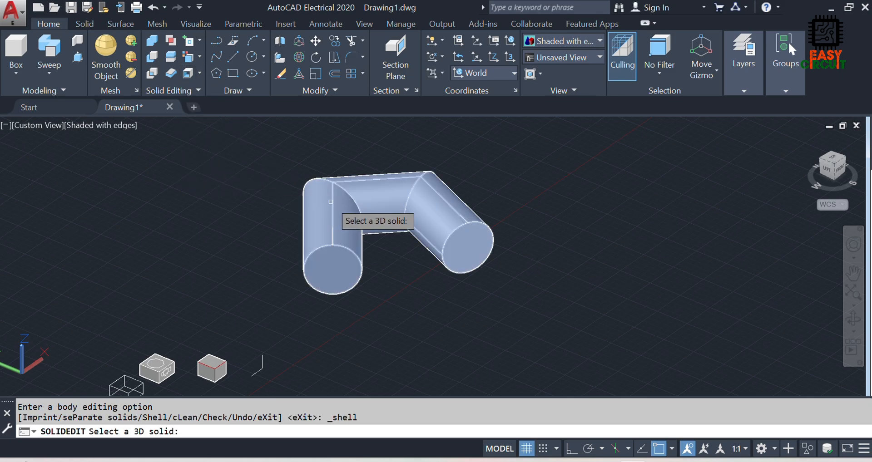
click(352, 213)
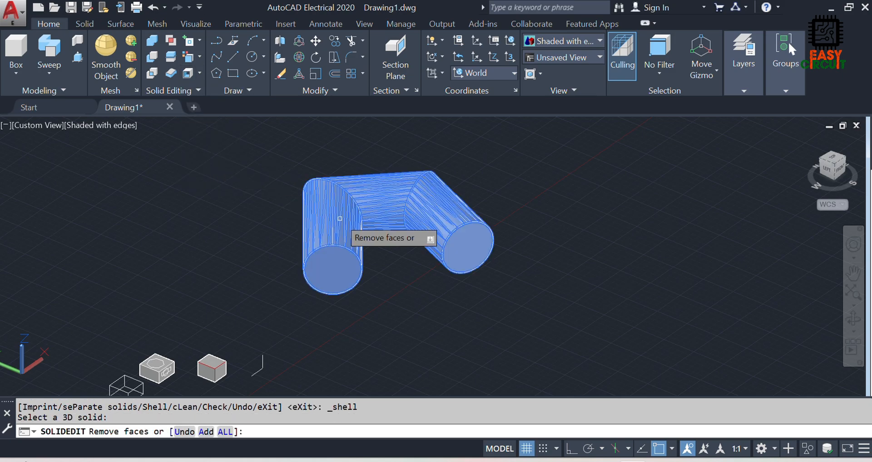
click(339, 274)
click(478, 256)
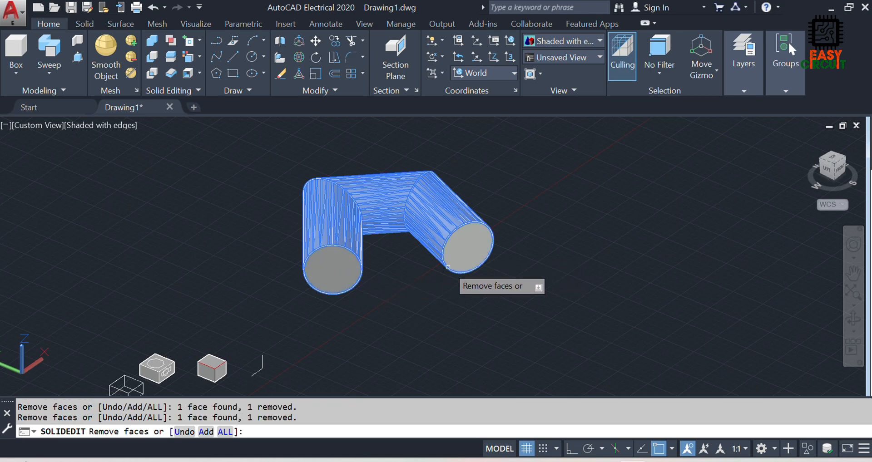
key(Return)
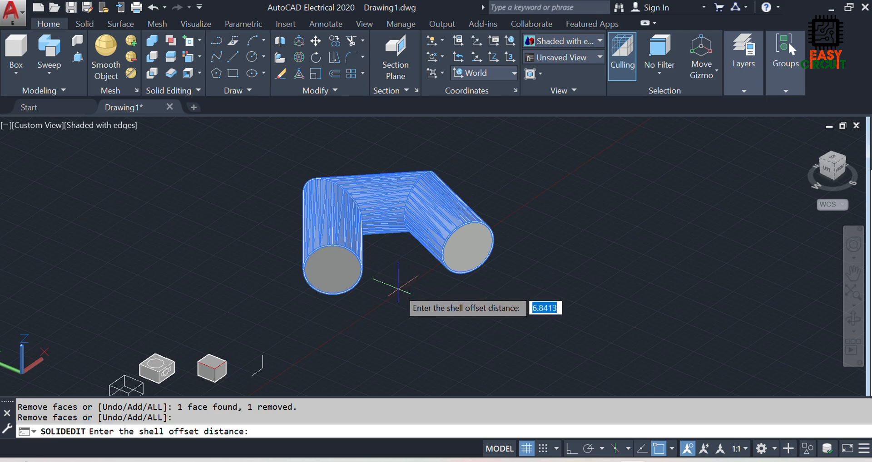
text(0.01)
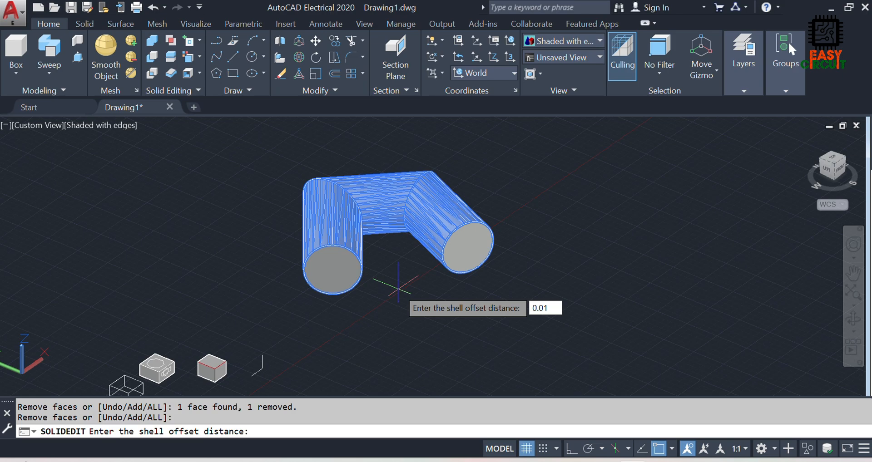
key(Return)
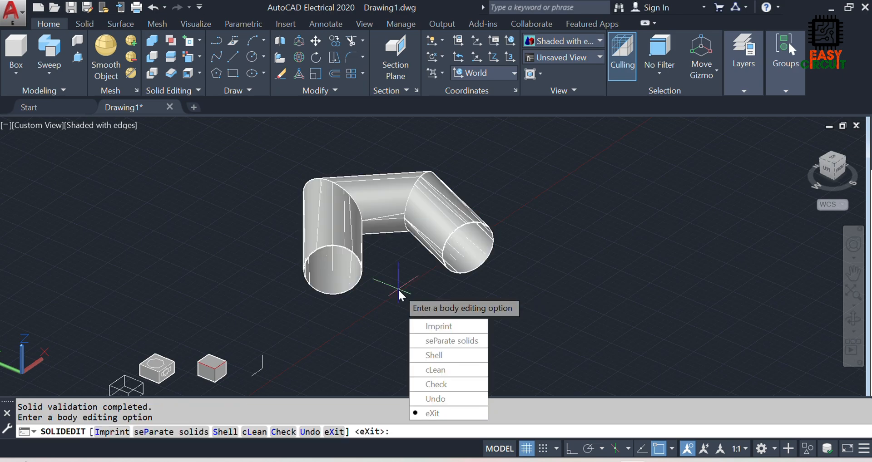
key(Return)
key(Return)
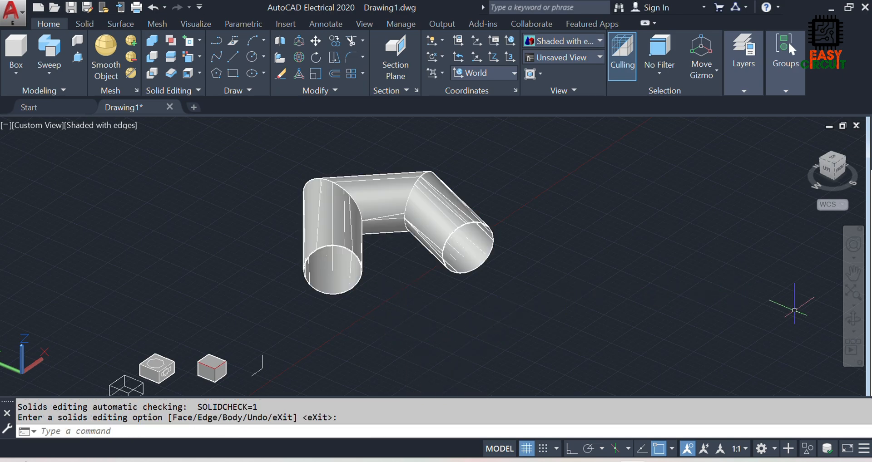
Step: Orbit around the shelled pipe to examine its open ends and hollow interior from the side and from above
click(853, 319)
drag(326, 264, 411, 246)
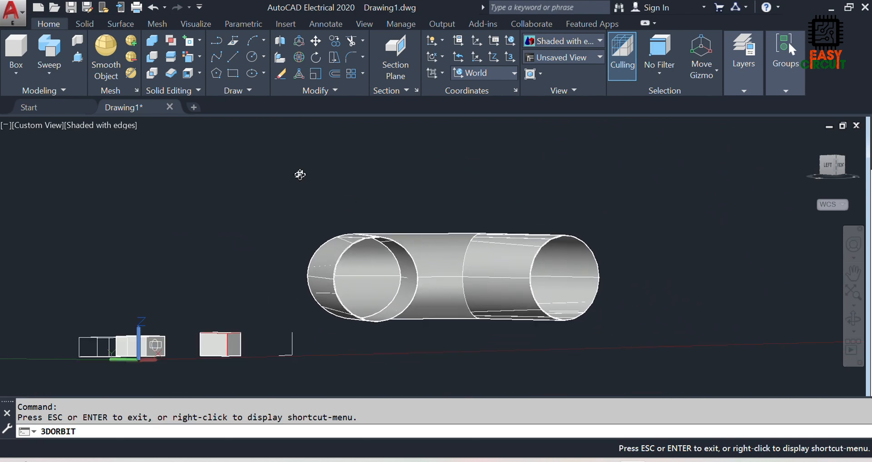
click(199, 73)
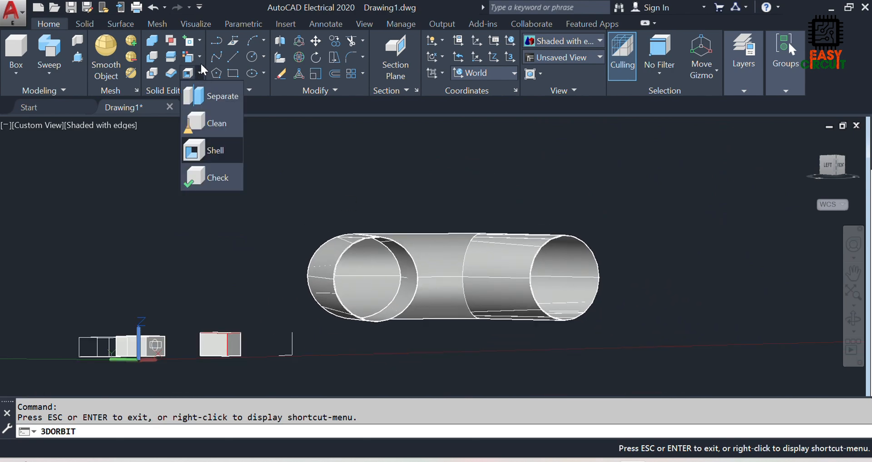
drag(346, 204, 453, 157)
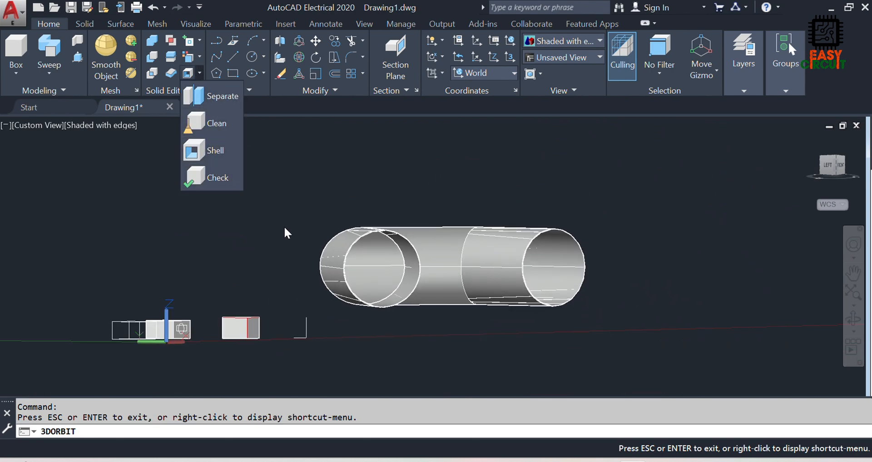
click(287, 162)
key(Escape)
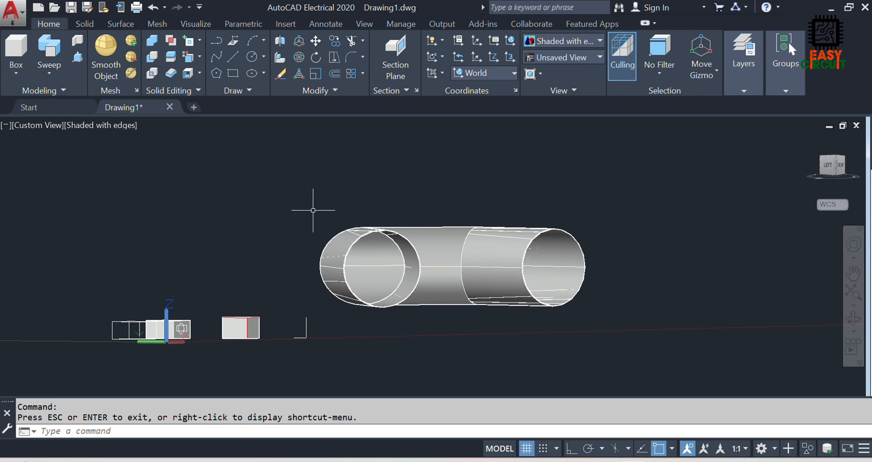
click(853, 321)
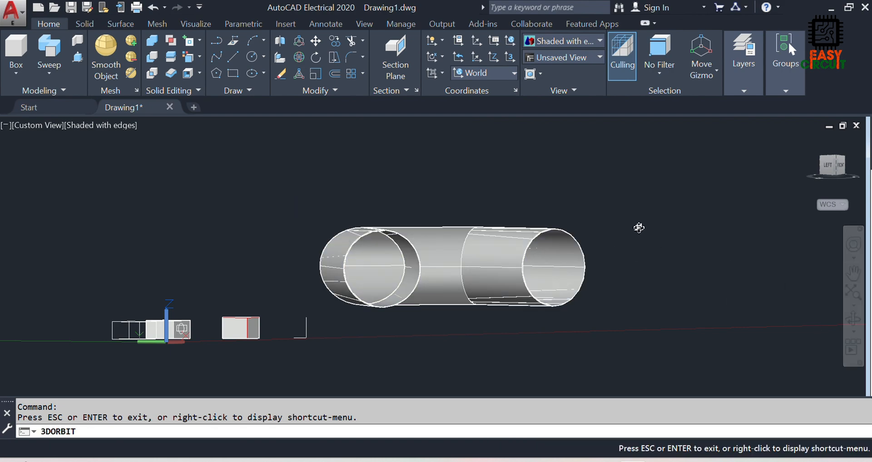
drag(640, 227, 452, 258)
drag(263, 388, 280, 359)
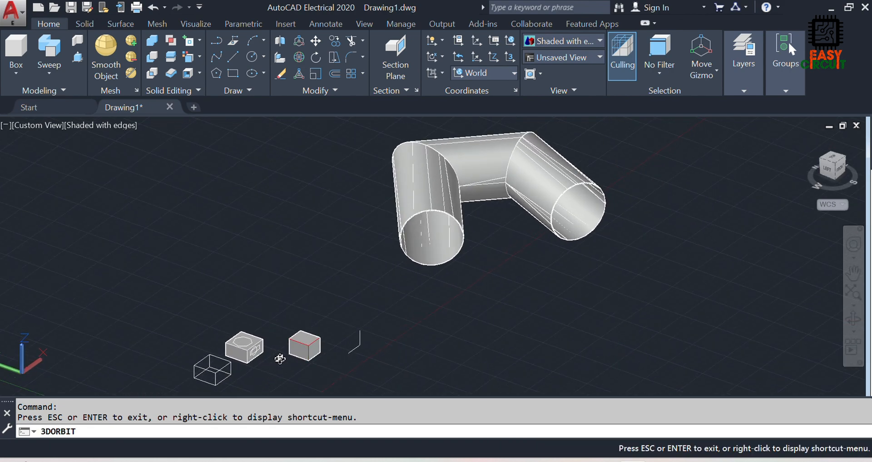
key(Escape)
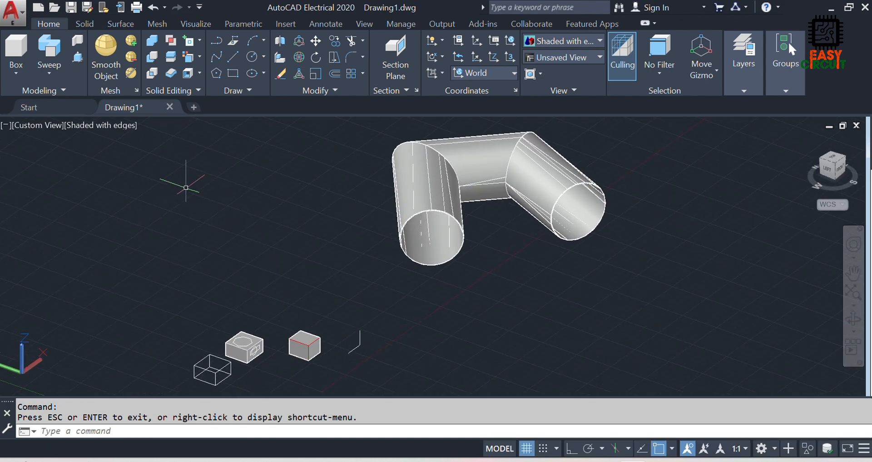
Step: Run the Check body tool on the box with the red edges to validate it as a 3D solid
click(195, 75)
click(193, 182)
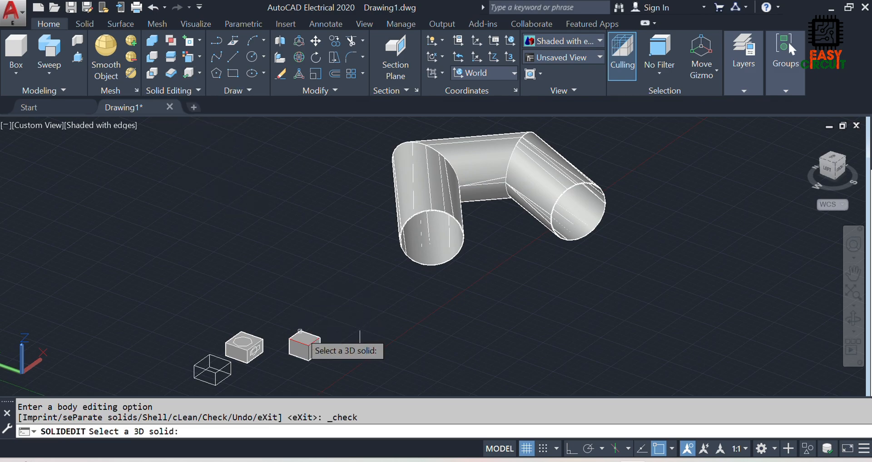
click(305, 340)
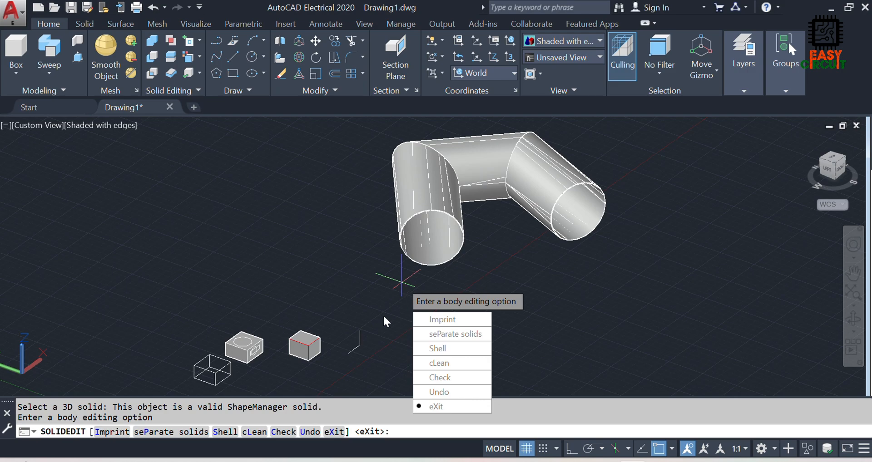
key(Escape)
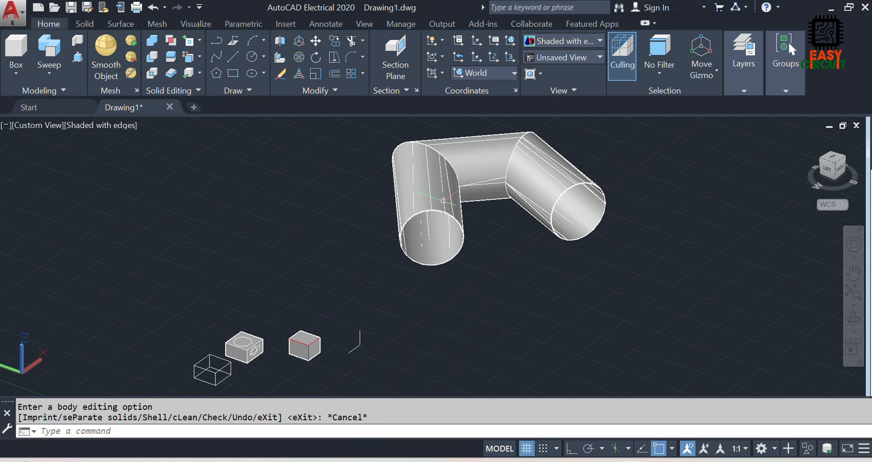
Step: Validate the shelled pipe with the Check body tool and leave the solid editing command
click(442, 187)
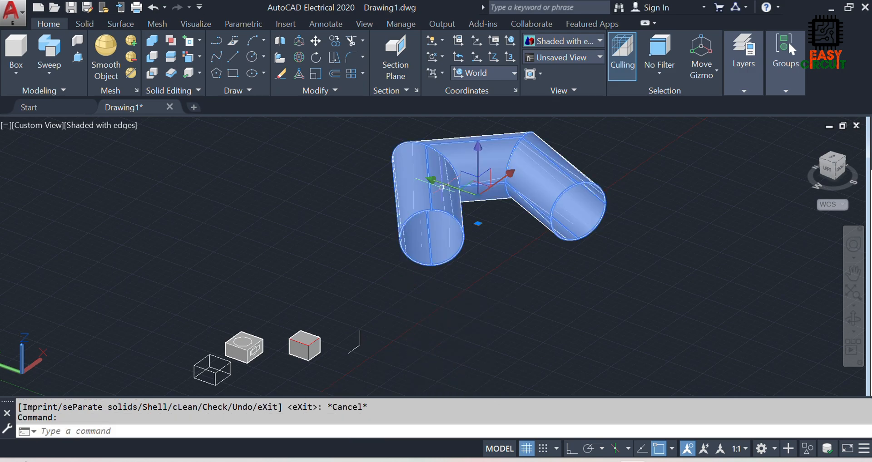
click(189, 71)
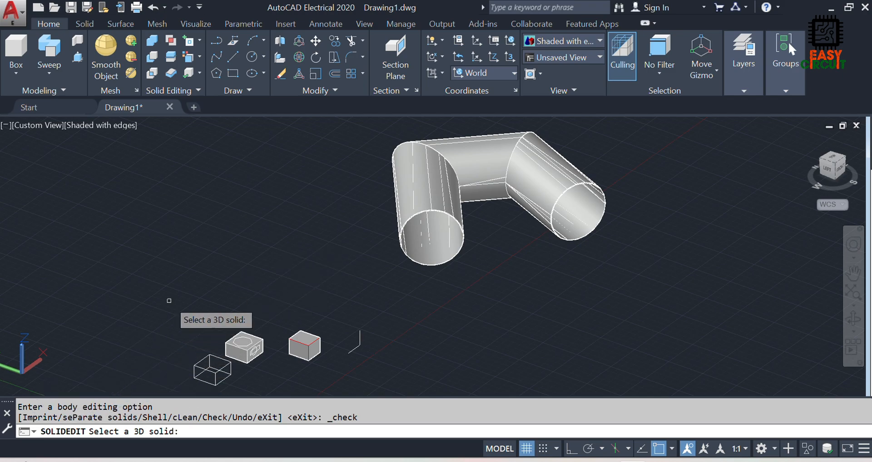
click(190, 74)
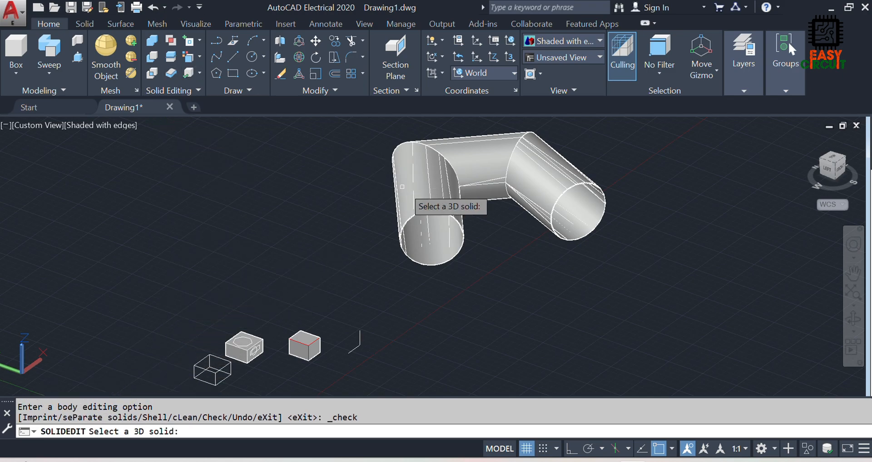
click(428, 194)
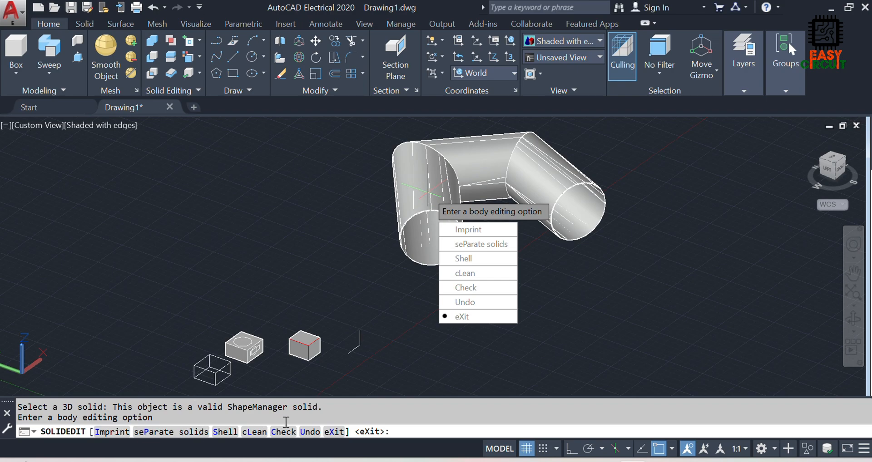
key(Escape)
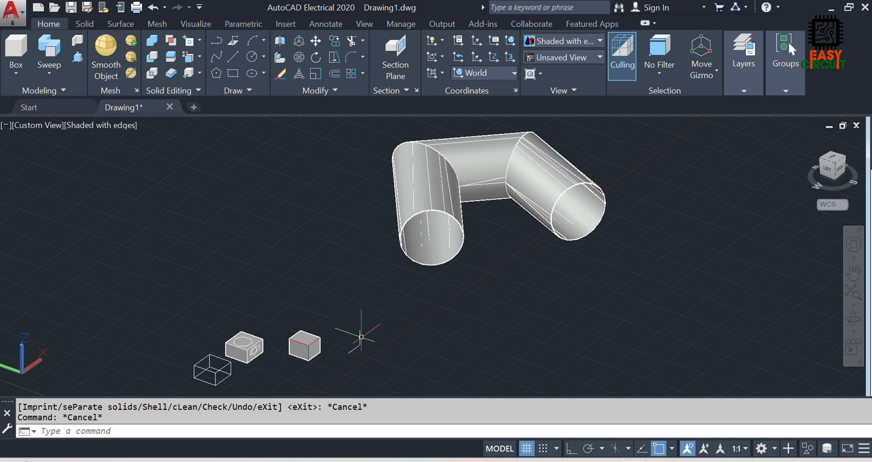
key(Escape)
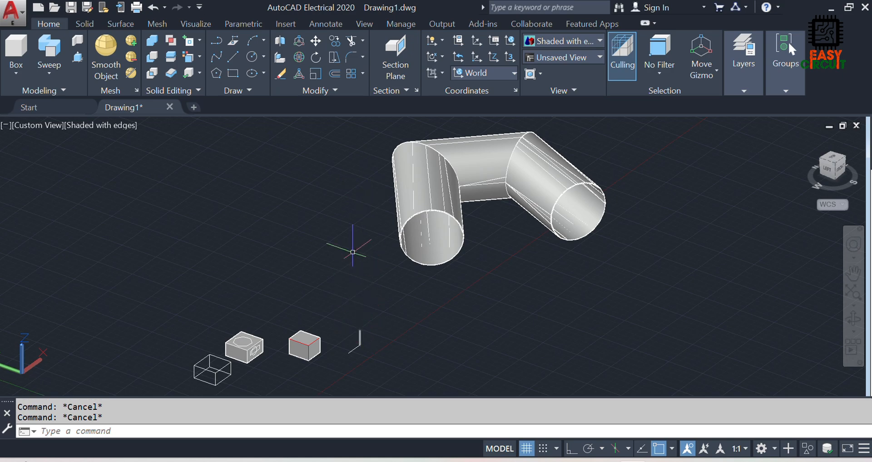
Step: Try the Check body tool on the copied edge lines beside the red-edged box, and exit the command
click(190, 74)
click(358, 337)
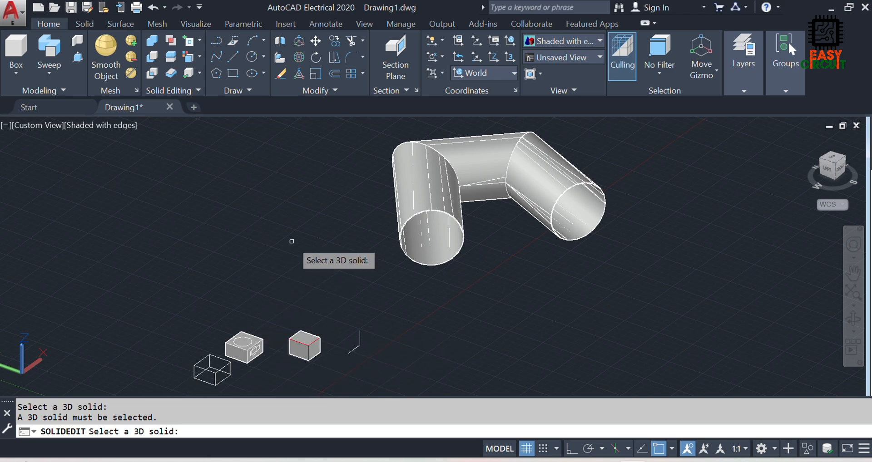
key(Escape)
scroll(350, 257, down, 2)
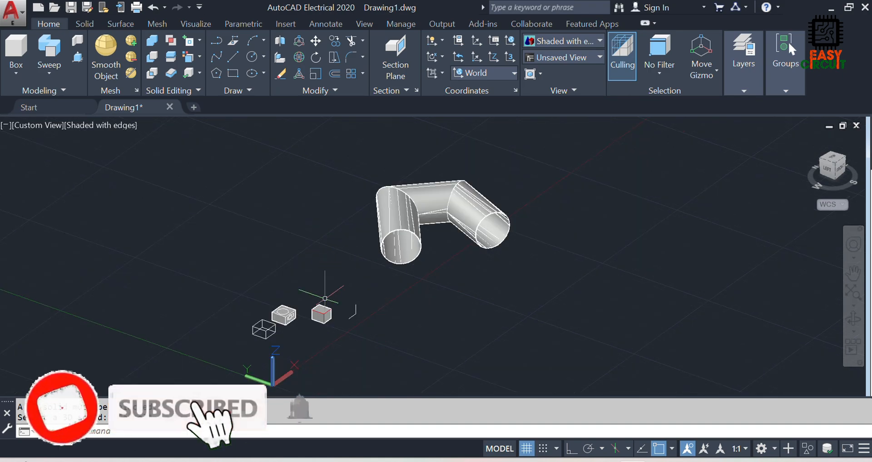